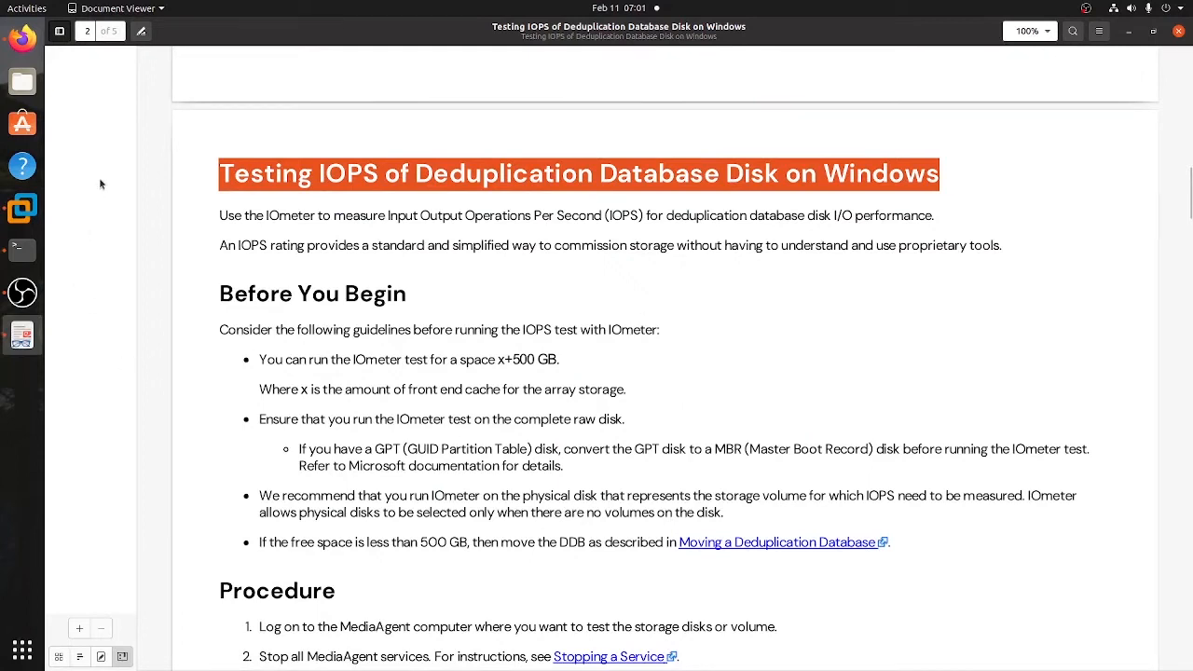
View the "proceed with caution sign" image results in Firefox and the guide's title about testing IOPS in the Document Viewer
click(23, 38)
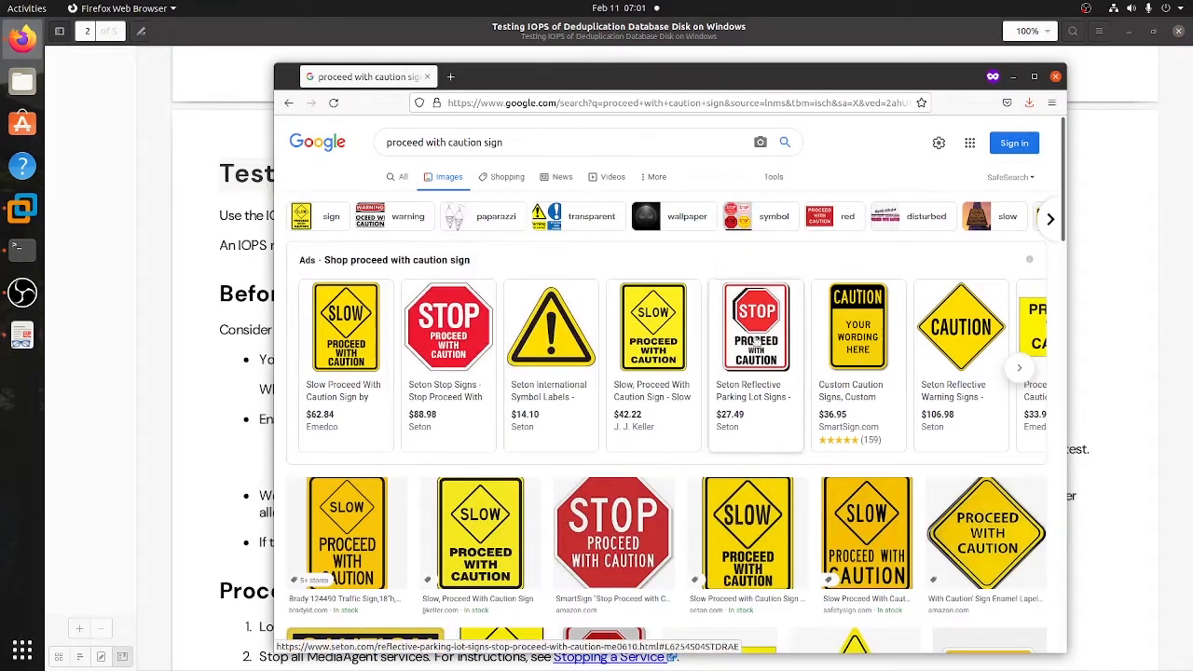
click(202, 260)
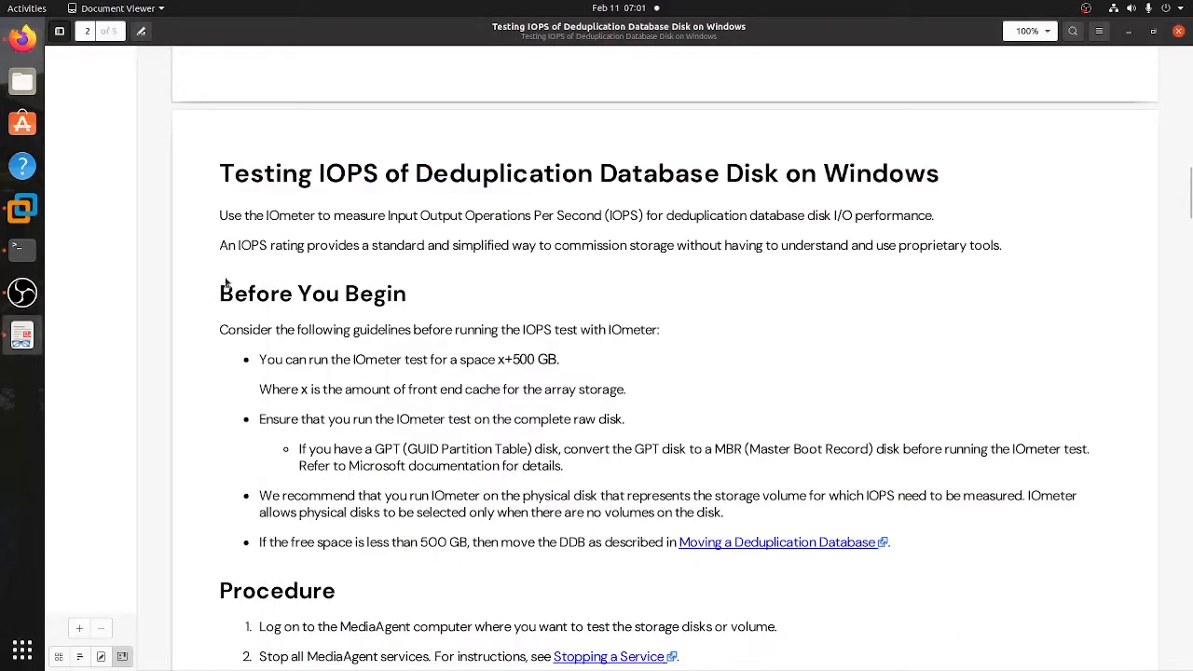
drag(218, 184, 941, 184)
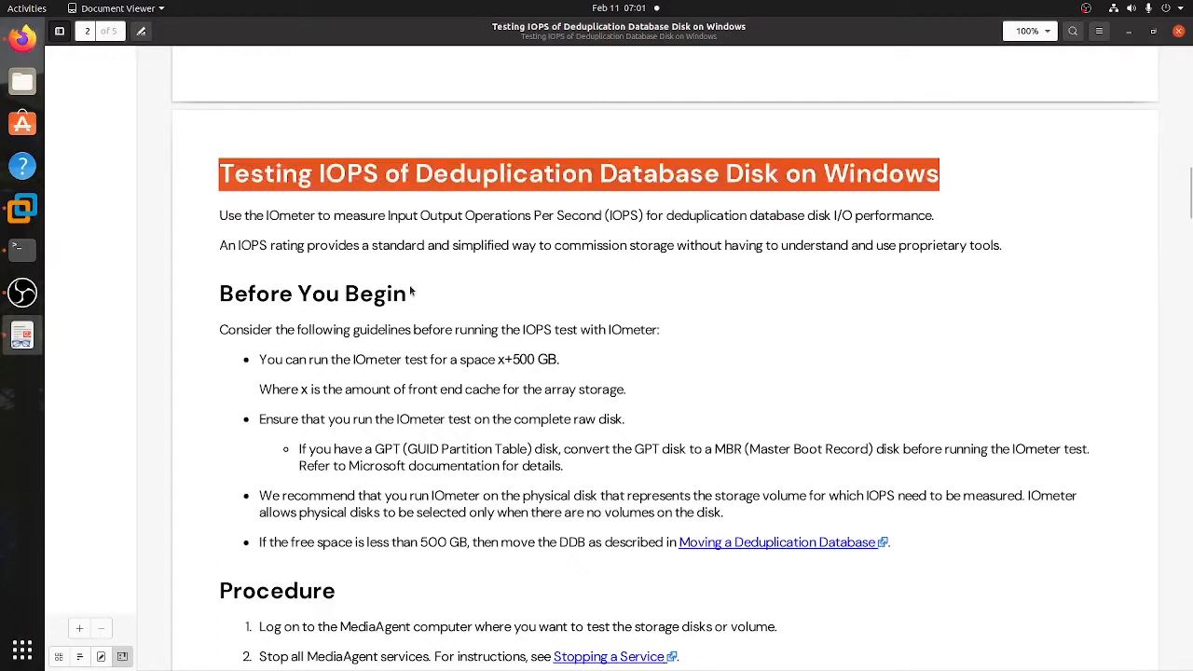
click(493, 296)
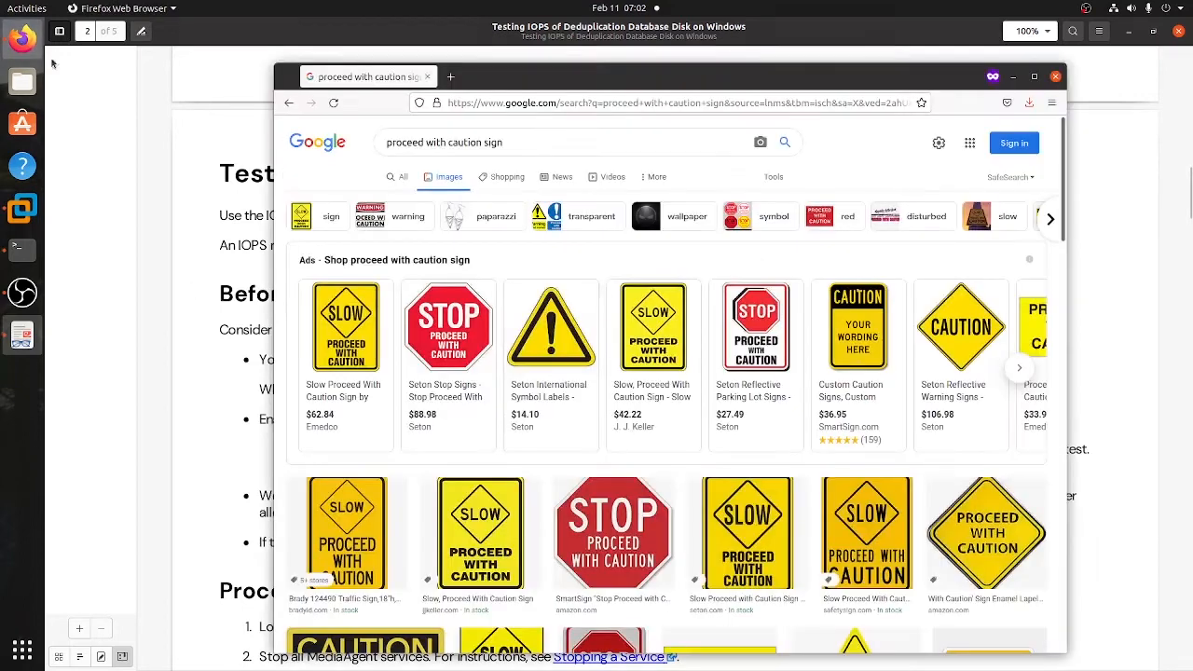
click(22, 37)
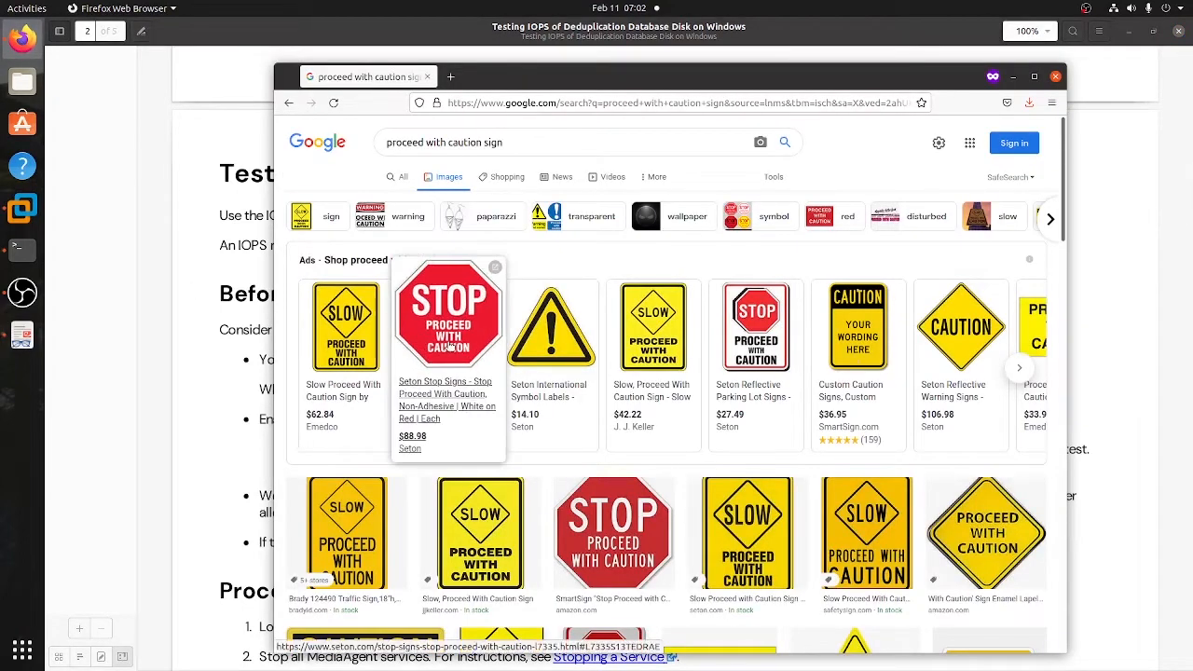
click(214, 290)
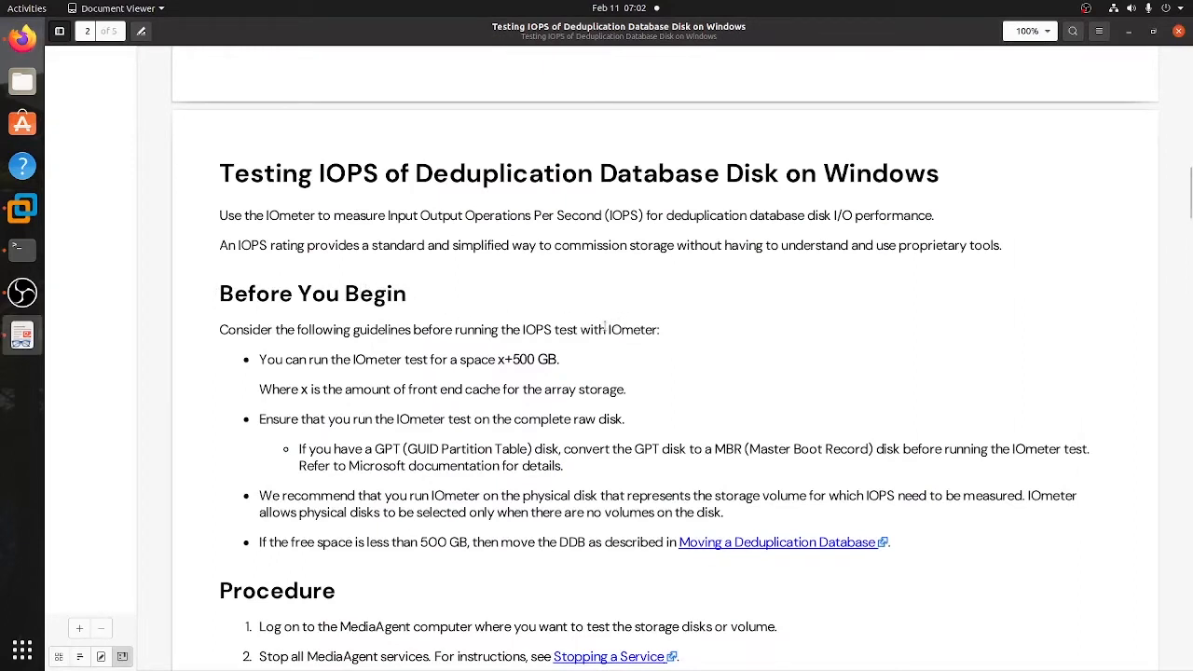
Highlight the Procedure heading and its steps on logging on to the MediaAgent computer and stopping all MediaAgent services
scroll(473, 323, down, 5)
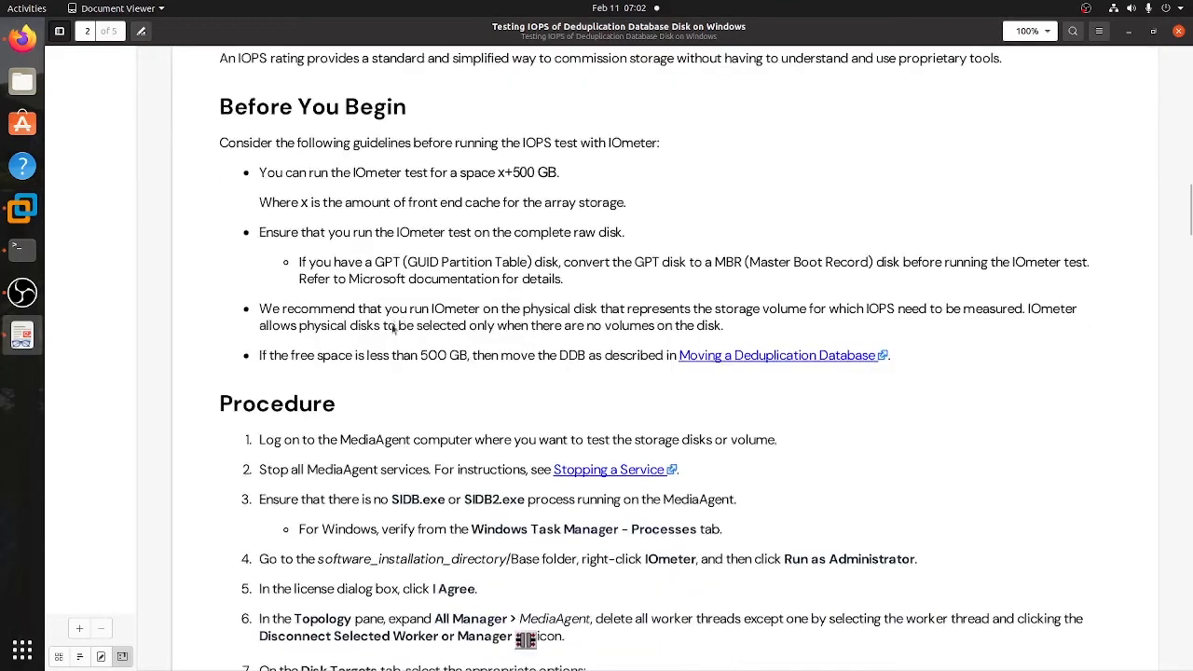
drag(220, 282, 337, 288)
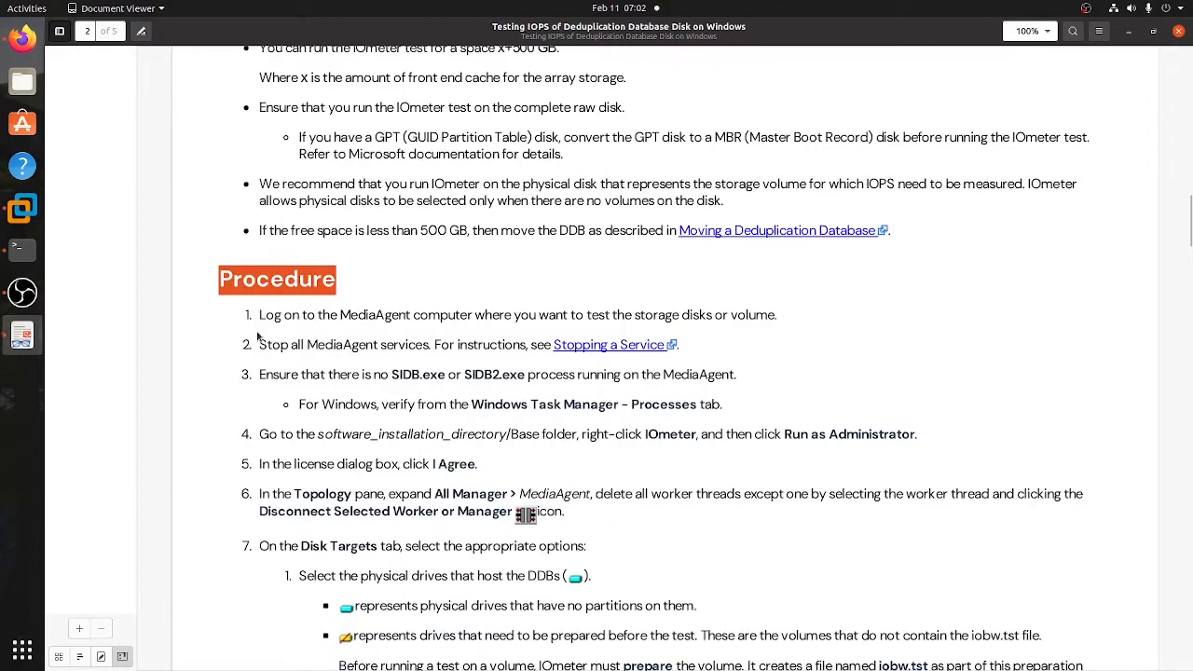
drag(260, 318, 778, 334)
drag(265, 345, 459, 346)
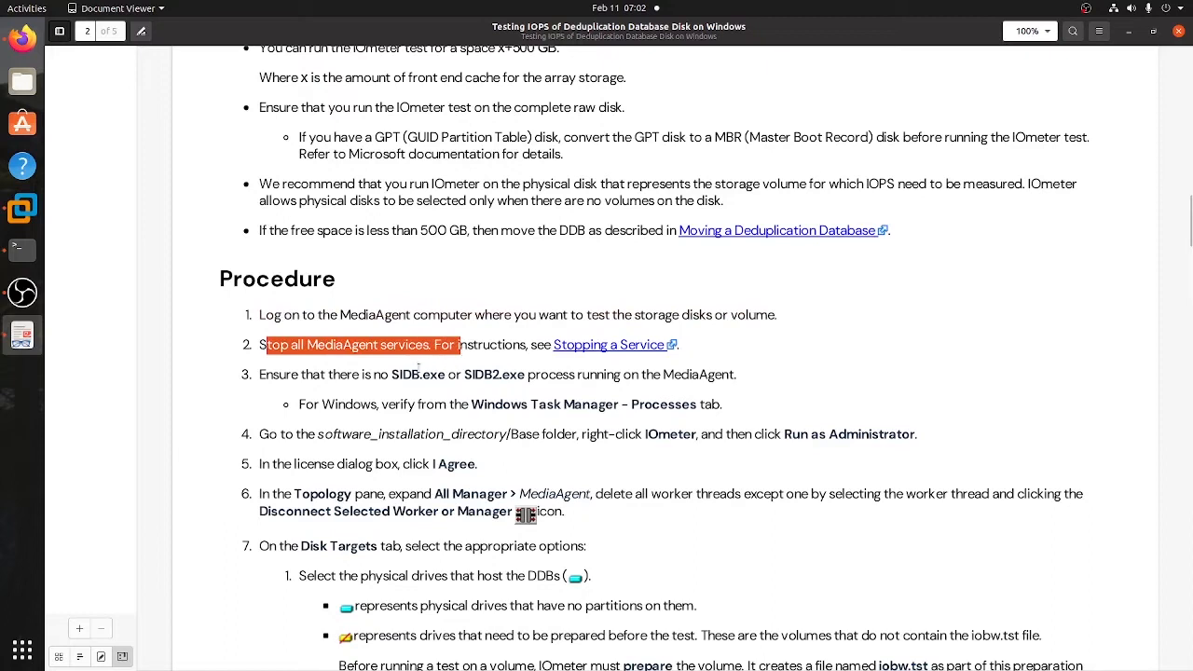
Highlight the procedure steps on checking Task Manager for SIDB.exe or SIDB2.exe and running IOmeter as administrator
scroll(363, 366, down, 2)
drag(265, 313, 739, 316)
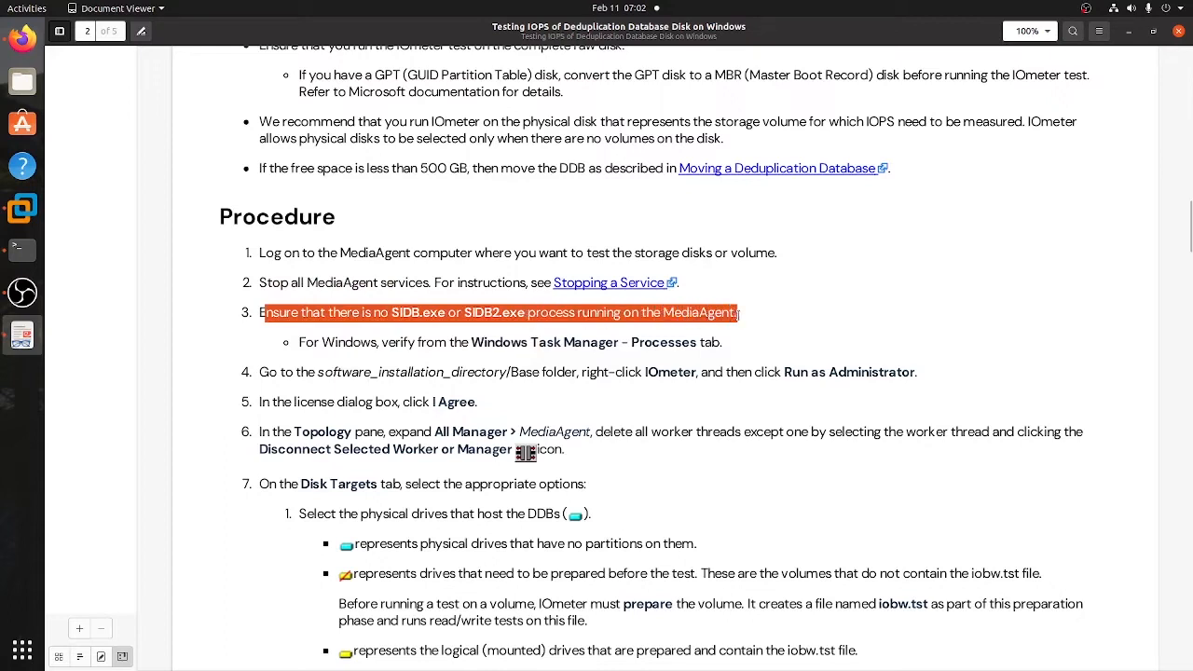
click(333, 342)
drag(299, 344, 715, 345)
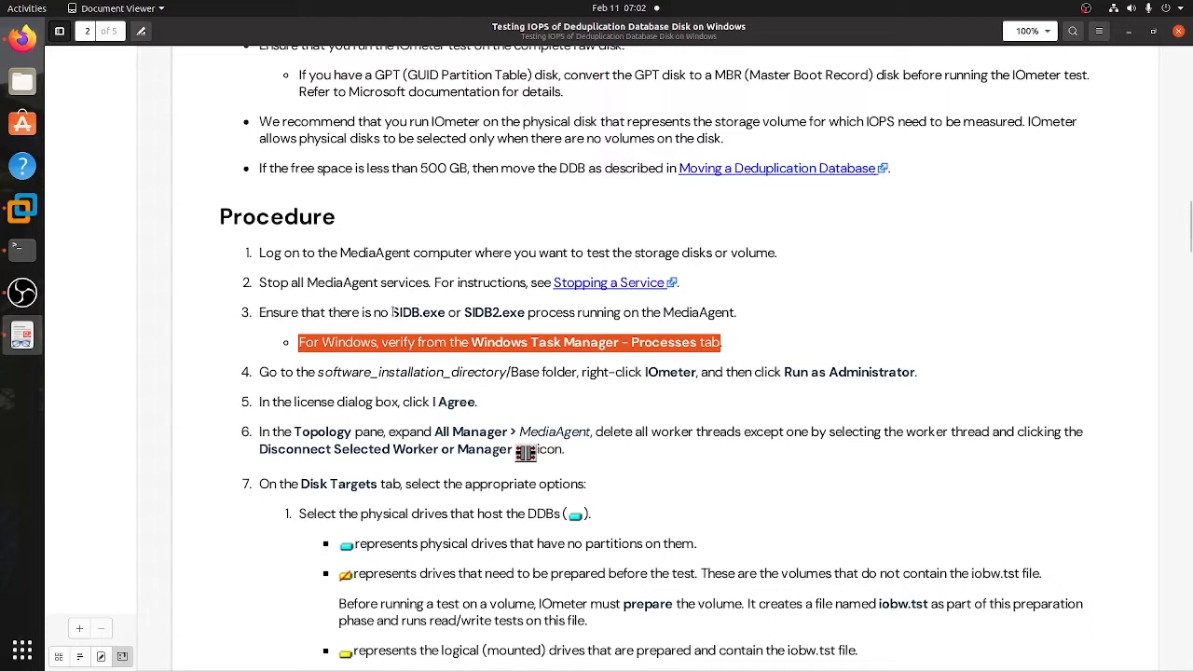
drag(391, 315, 445, 315)
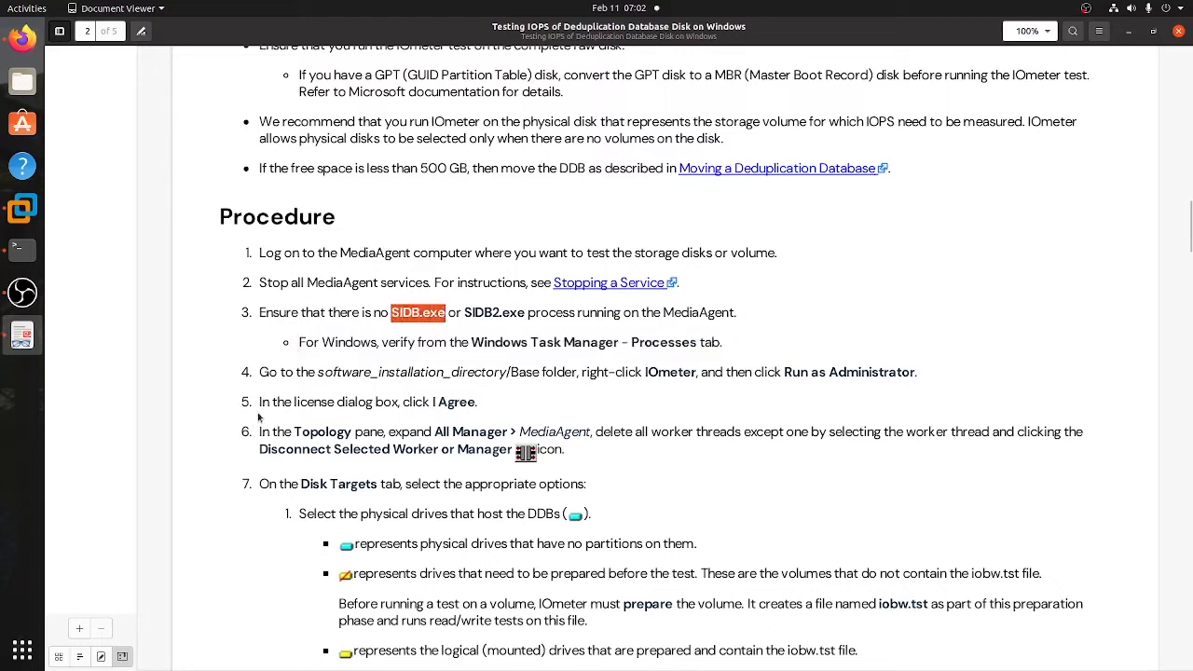
drag(256, 372, 911, 390)
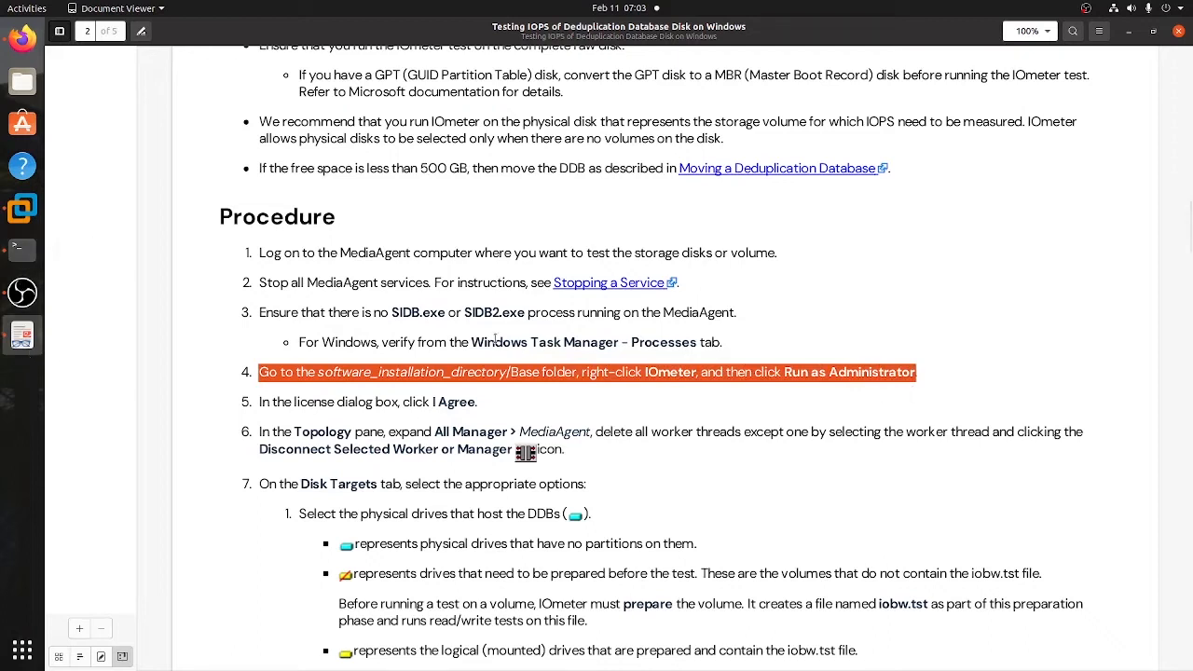
drag(266, 315, 564, 318)
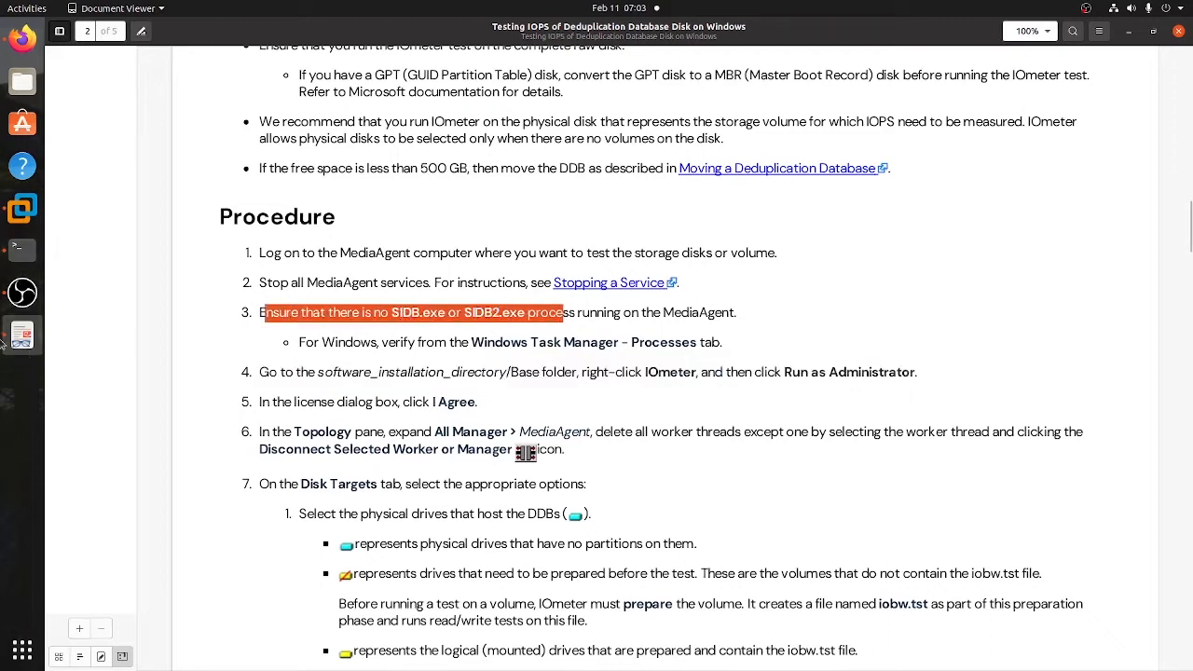
Switch to the Windows Server virtual machine in VMware Workstation and check the Commvault services, general details and processes in Process Manager
click(22, 208)
scroll(932, 308, down, 5)
scroll(932, 317, up, 5)
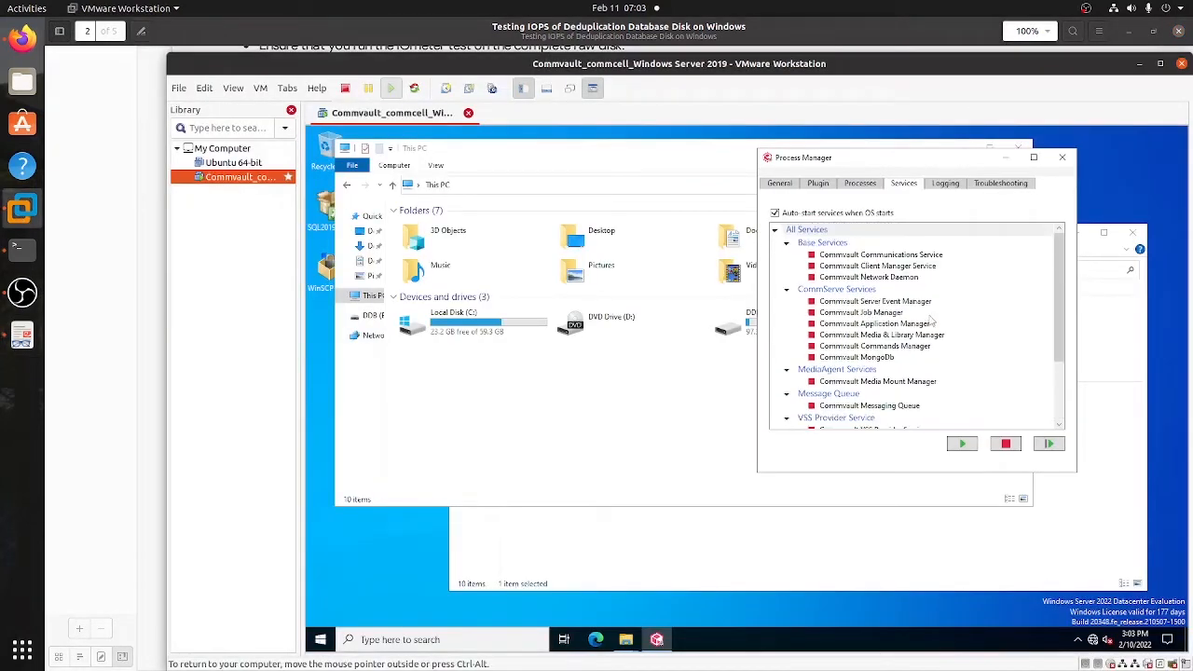
click(819, 188)
click(788, 186)
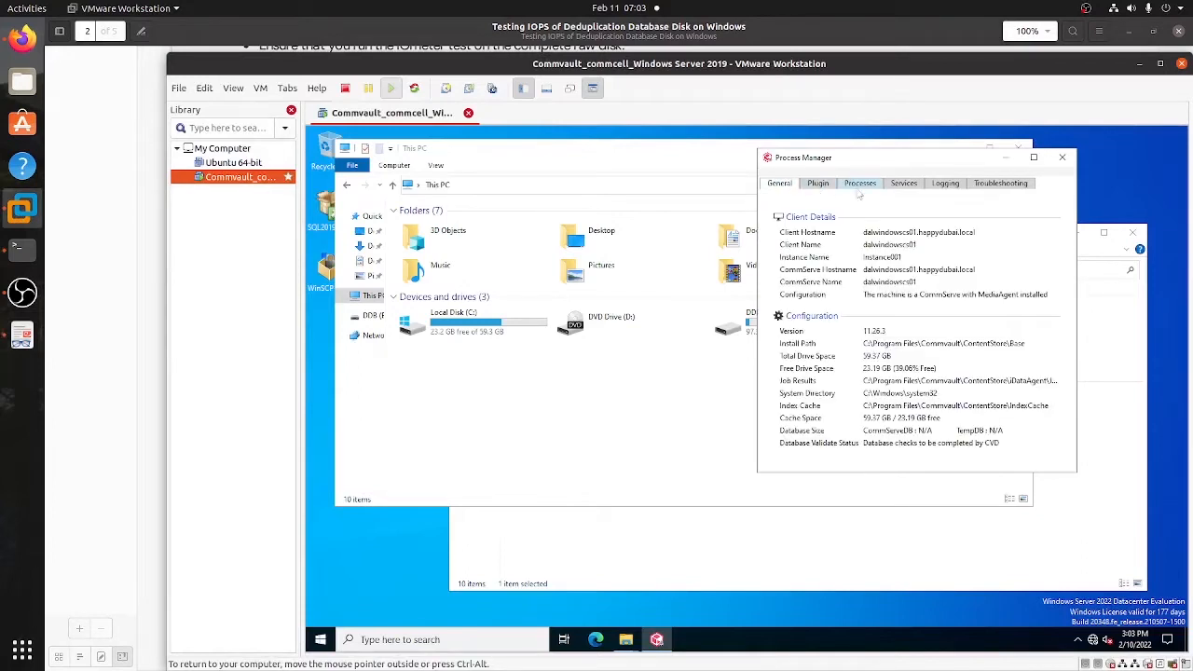
click(868, 191)
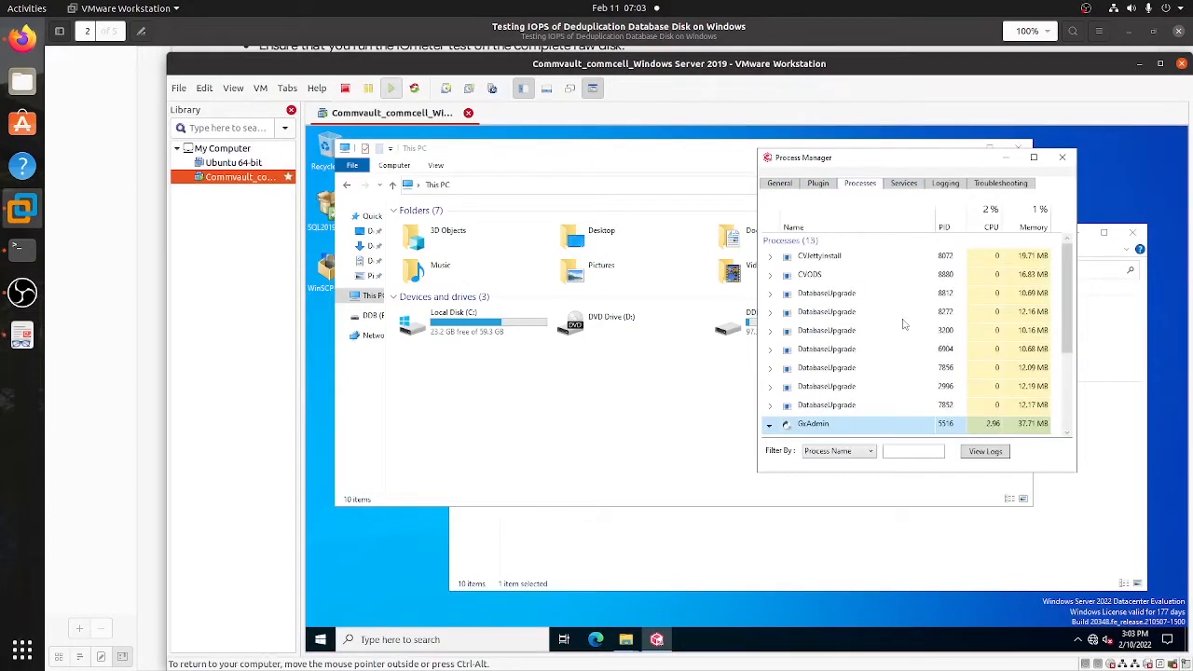
scroll(902, 326, down, 2)
scroll(897, 378, up, 2)
scroll(860, 346, down, 4)
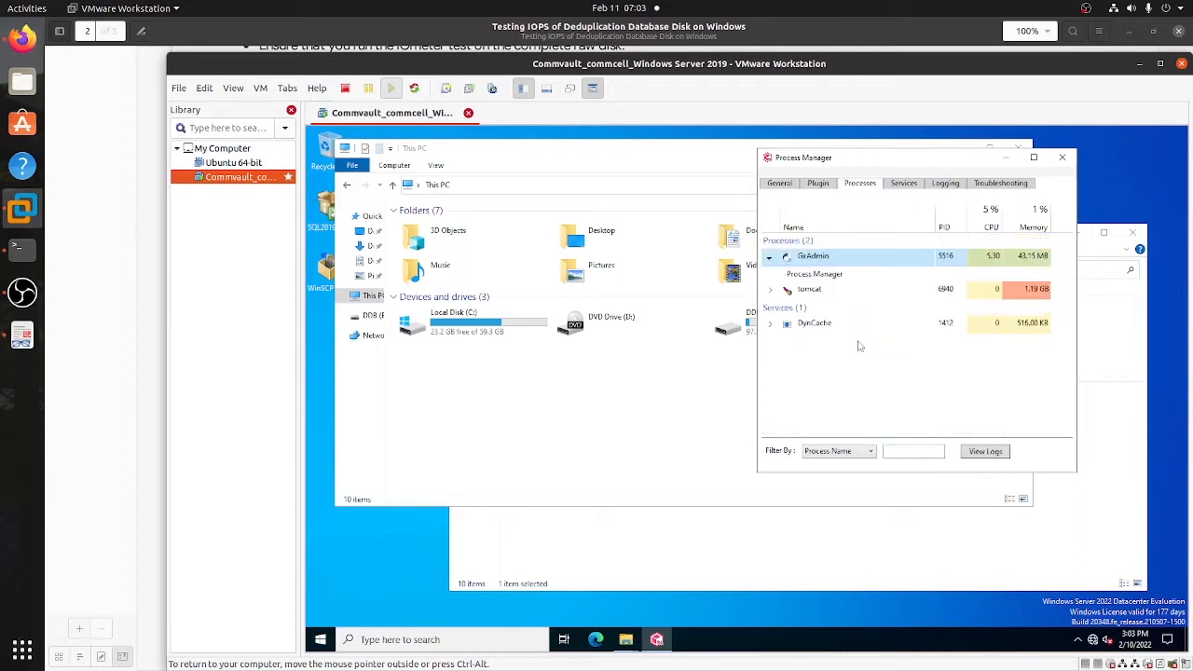
click(902, 185)
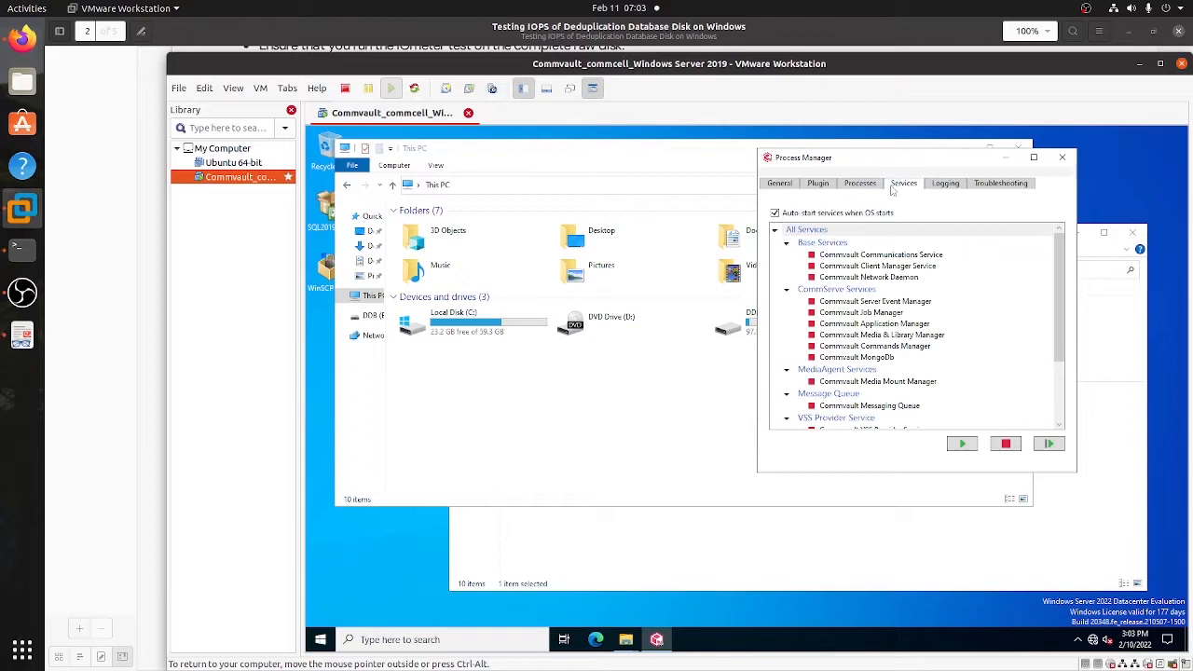
Look through the virtual machine's running processes in Task Manager for SIDB.exe or SIDB2.exe, and close Task Manager
right_click(792, 639)
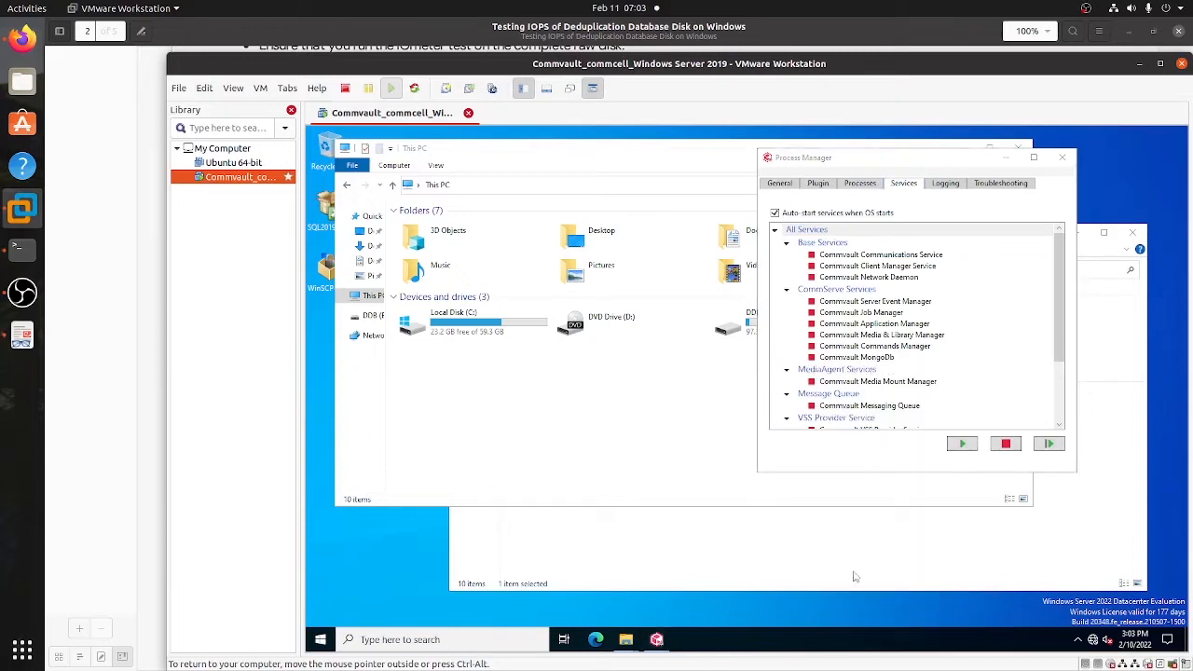
click(843, 572)
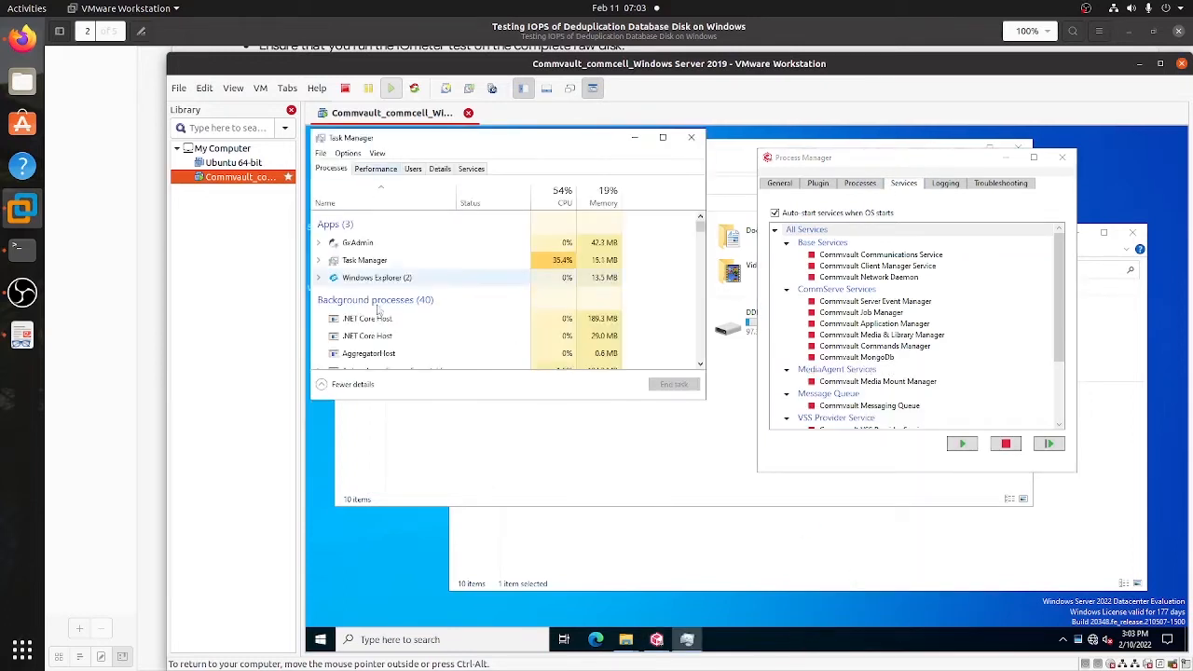
scroll(422, 314, down, 1)
scroll(422, 313, down, 6)
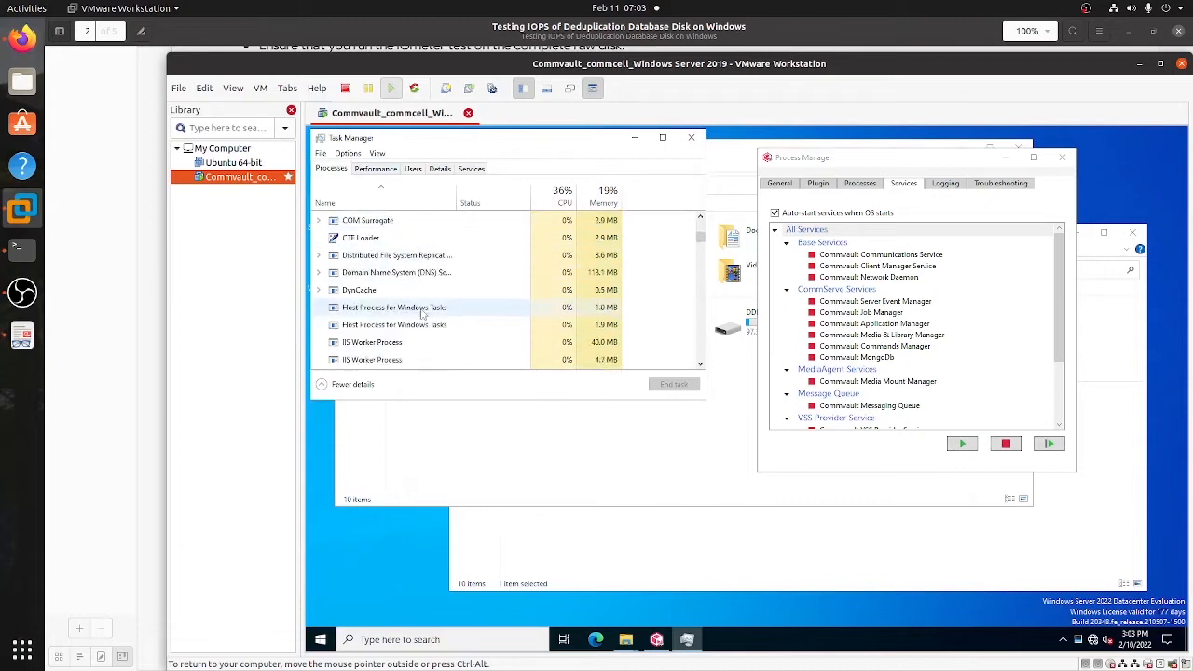
scroll(417, 321, down, 4)
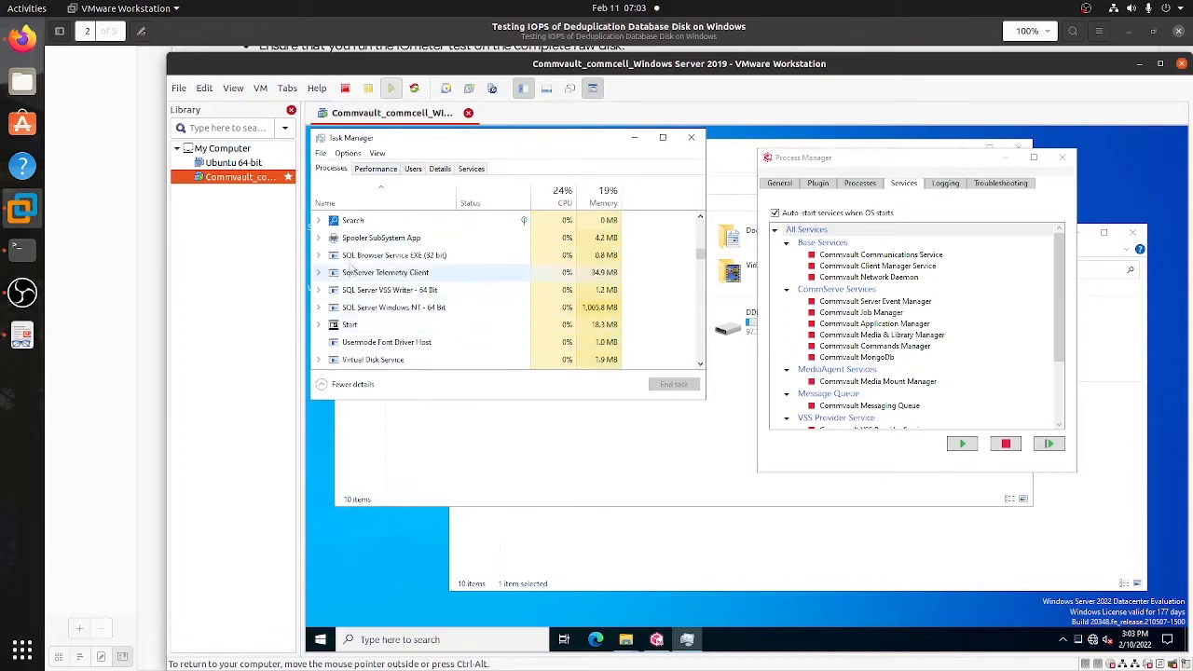
scroll(370, 294, down, 6)
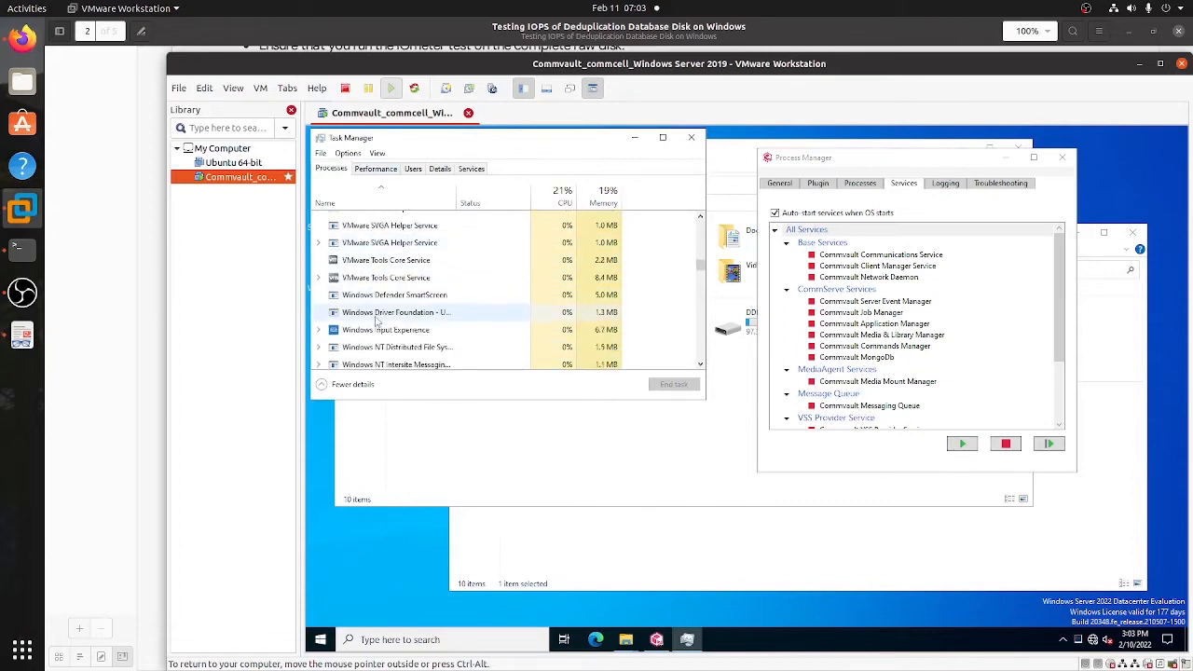
scroll(392, 343, down, 6)
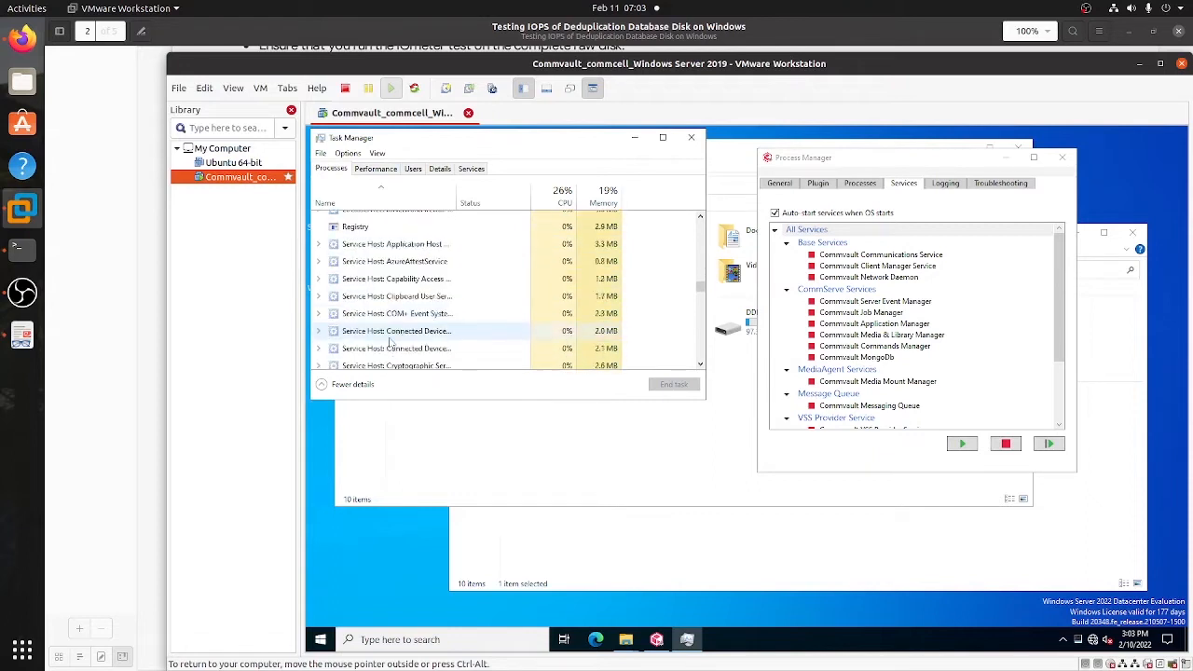
click(694, 140)
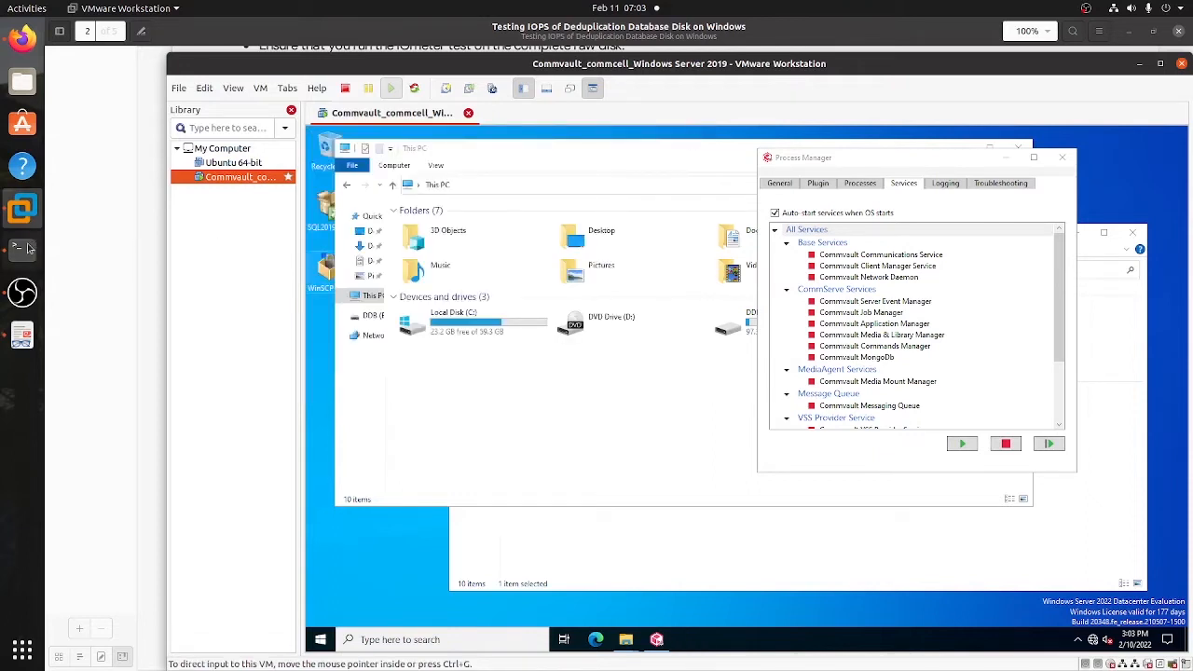
Return to the guide in the Document Viewer and highlight step 4 on running IOmeter from the Base folder as administrator
click(23, 335)
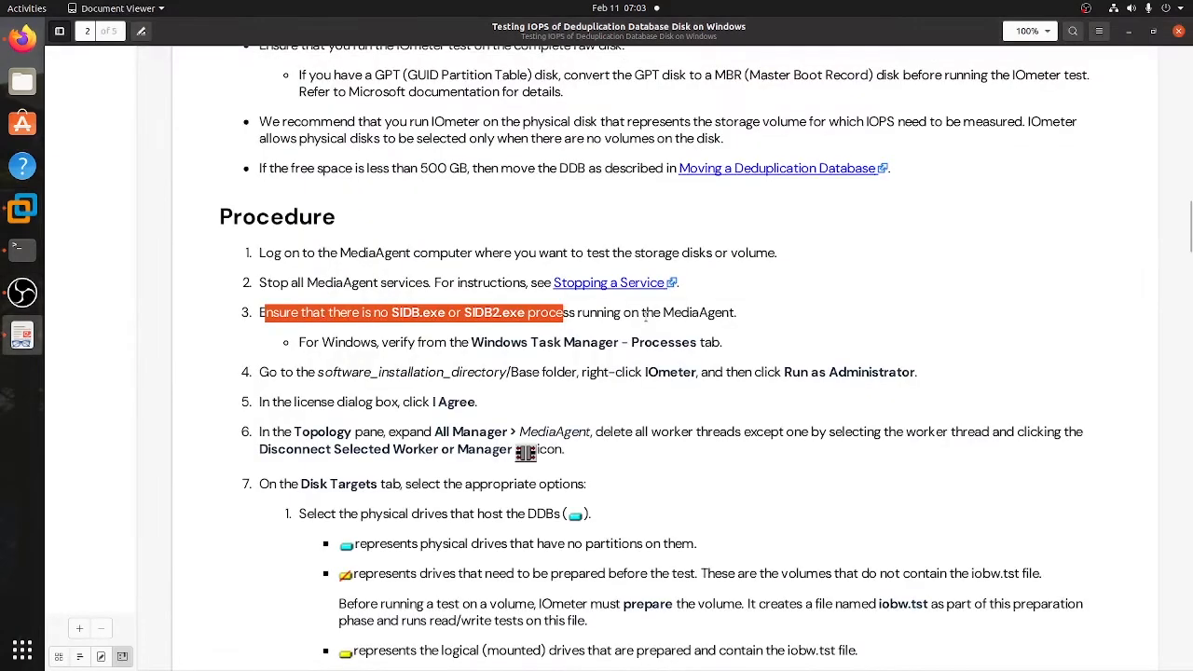
click(359, 349)
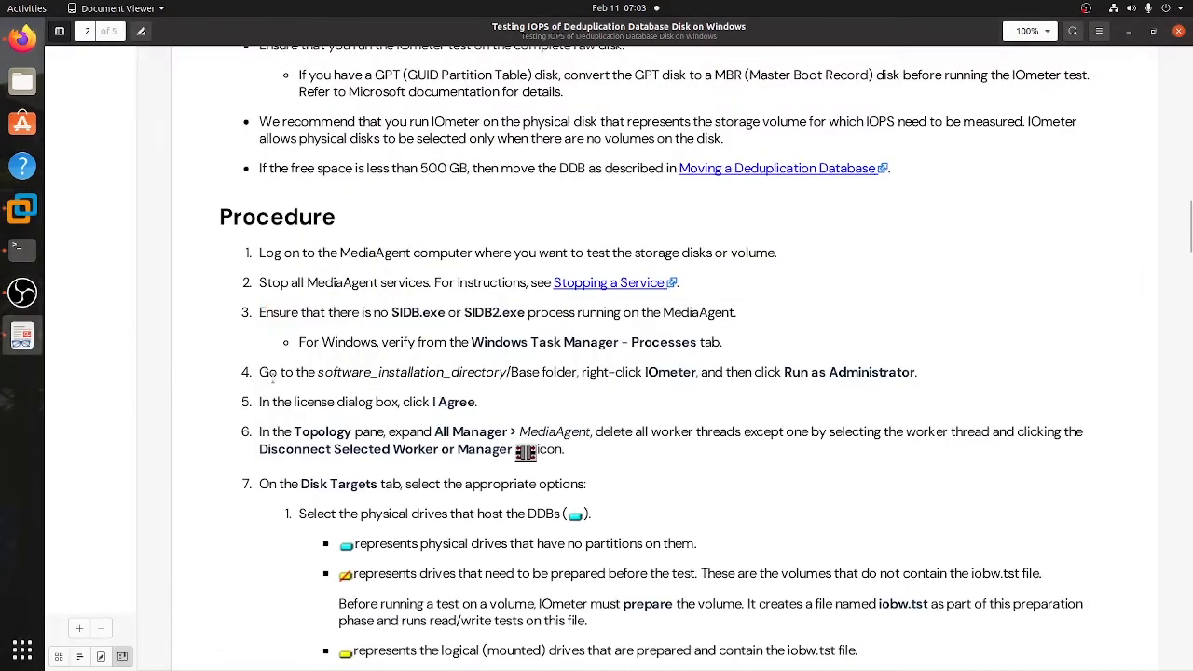
drag(260, 374, 576, 389)
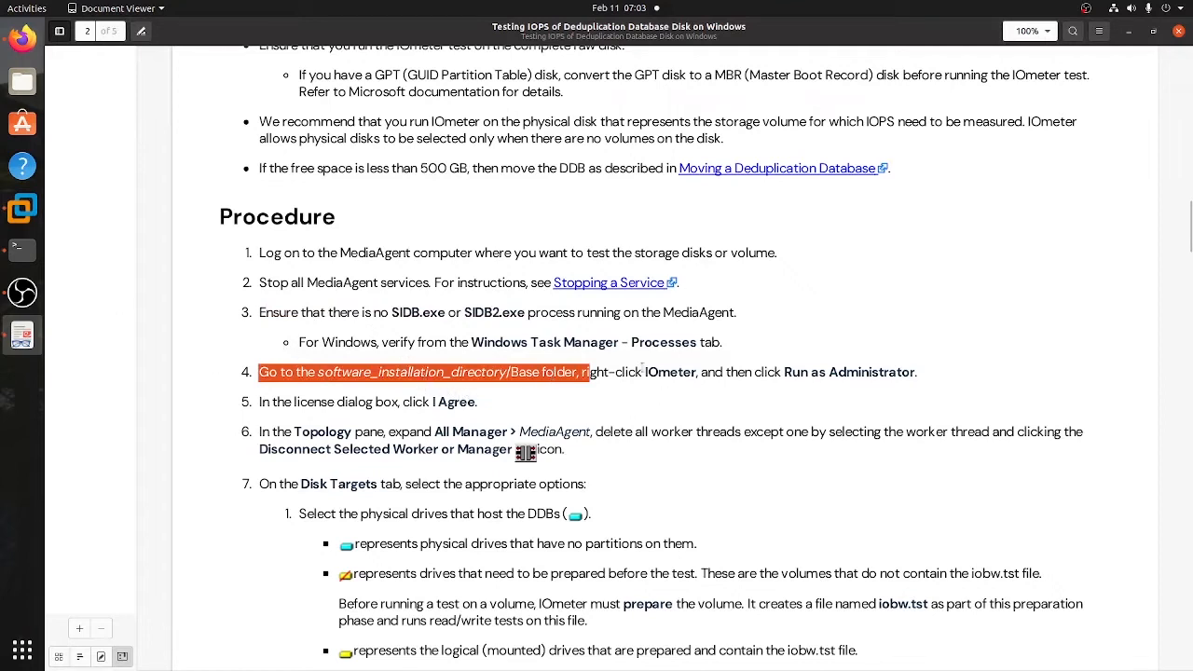
drag(647, 372, 909, 390)
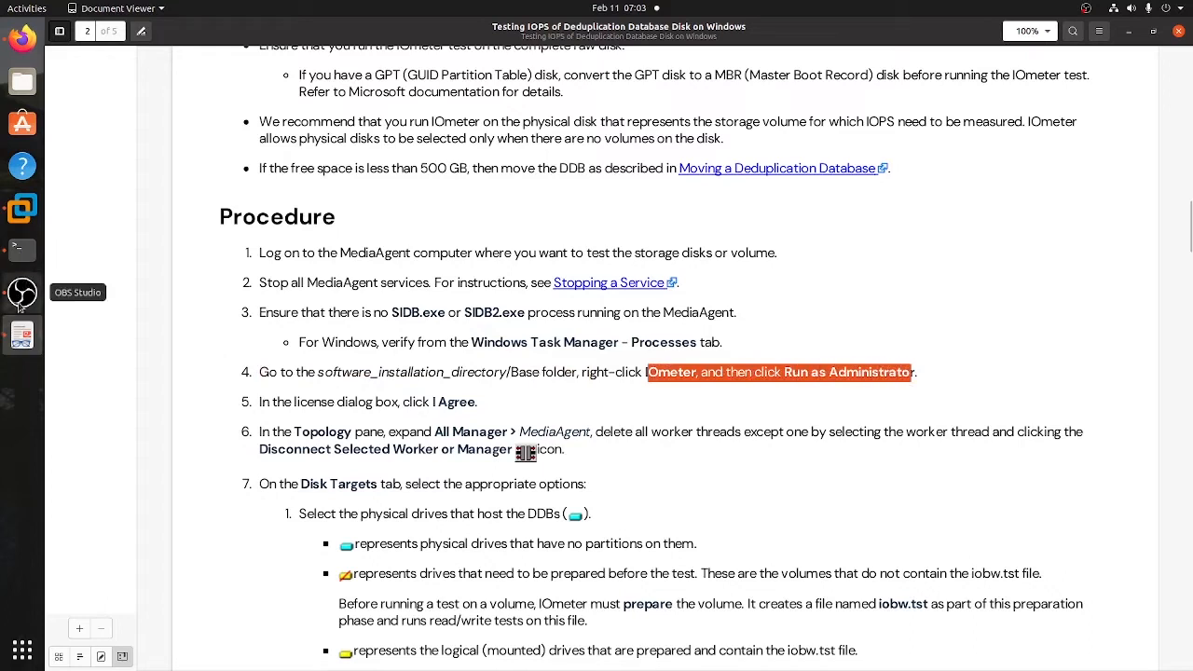
Switch to the virtual machine in VMware Workstation and open the folder C:\Program Files\Commvault\ContentStore\Base in File Explorer
click(23, 207)
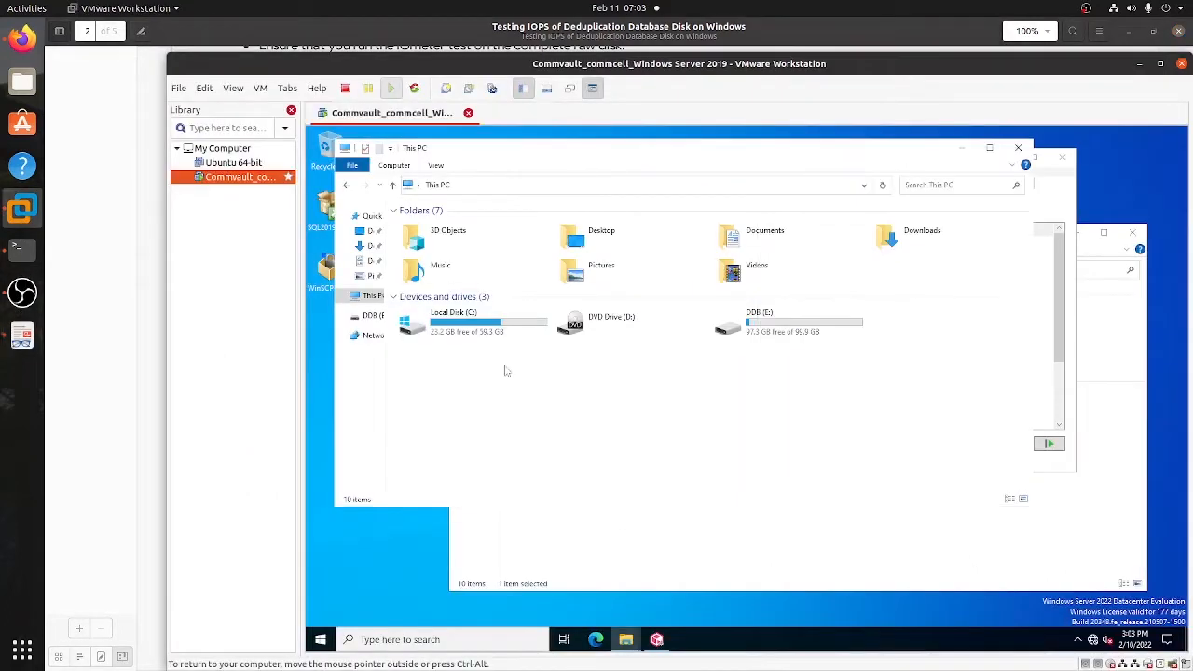
double_click(480, 331)
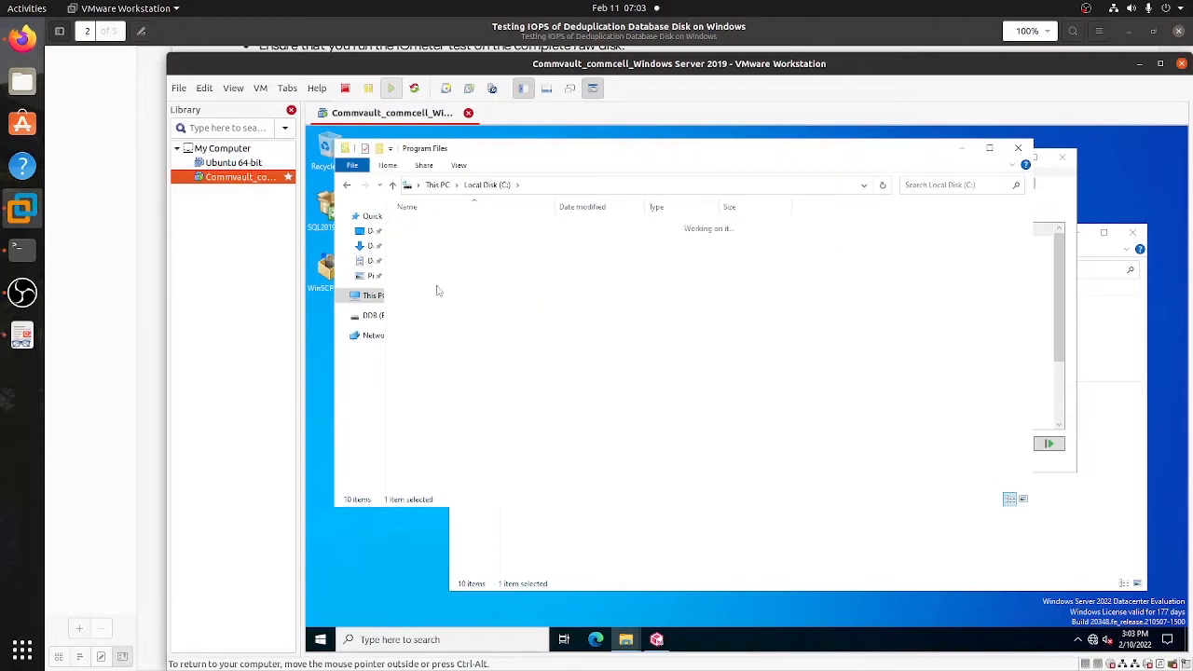
double_click(436, 290)
double_click(434, 250)
double_click(433, 240)
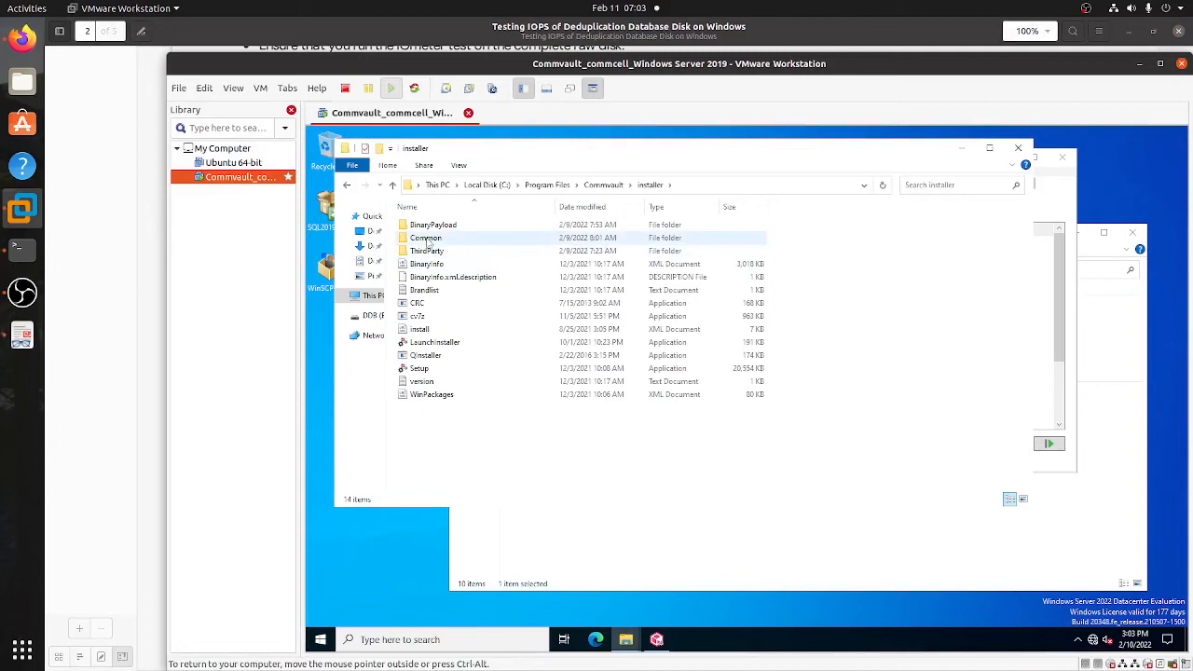
click(347, 186)
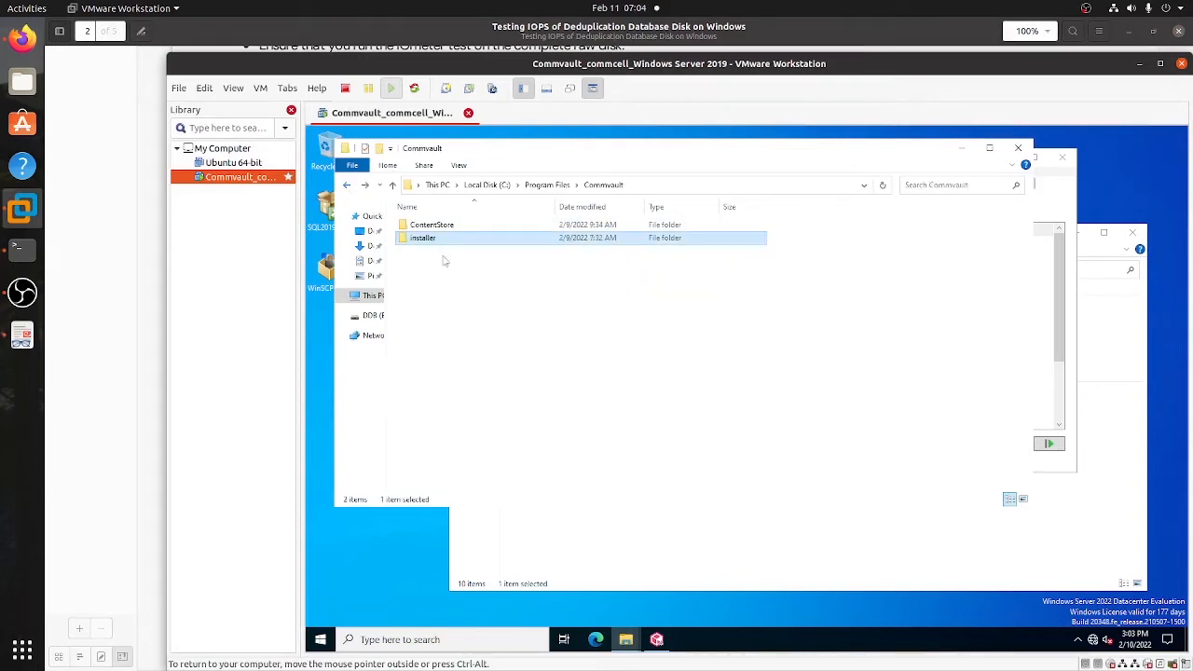
double_click(430, 225)
click(421, 278)
double_click(424, 280)
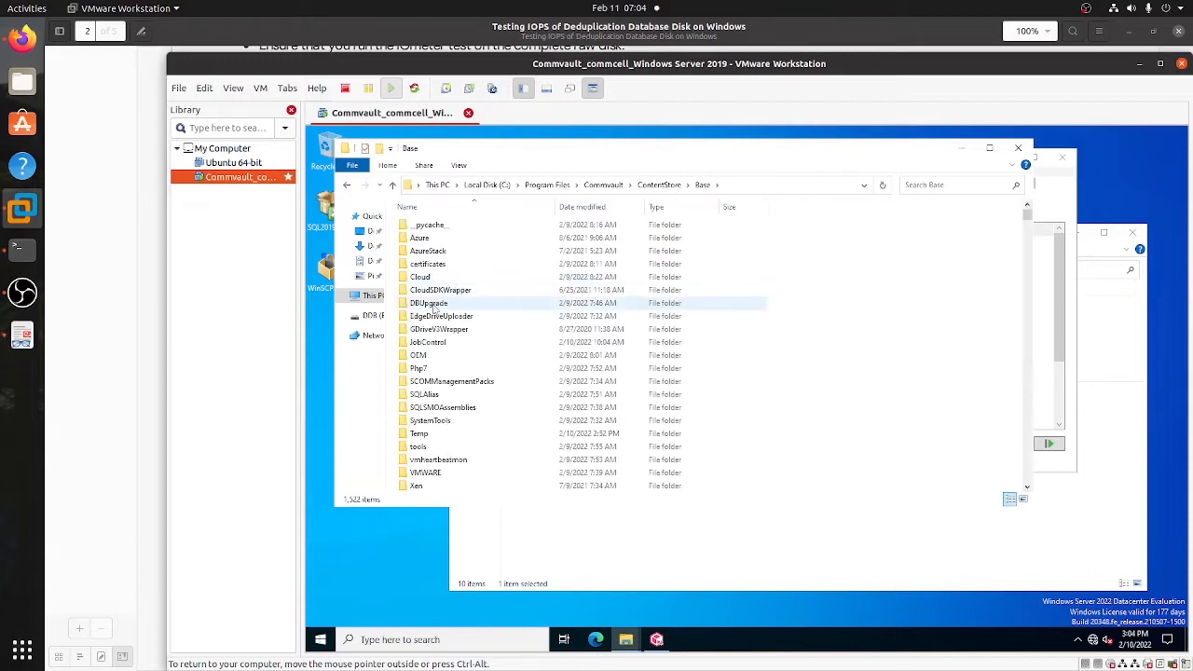
Locate IOmeter in the Base folder, run it as administrator and move its window over the file list
click(629, 362)
text(io)
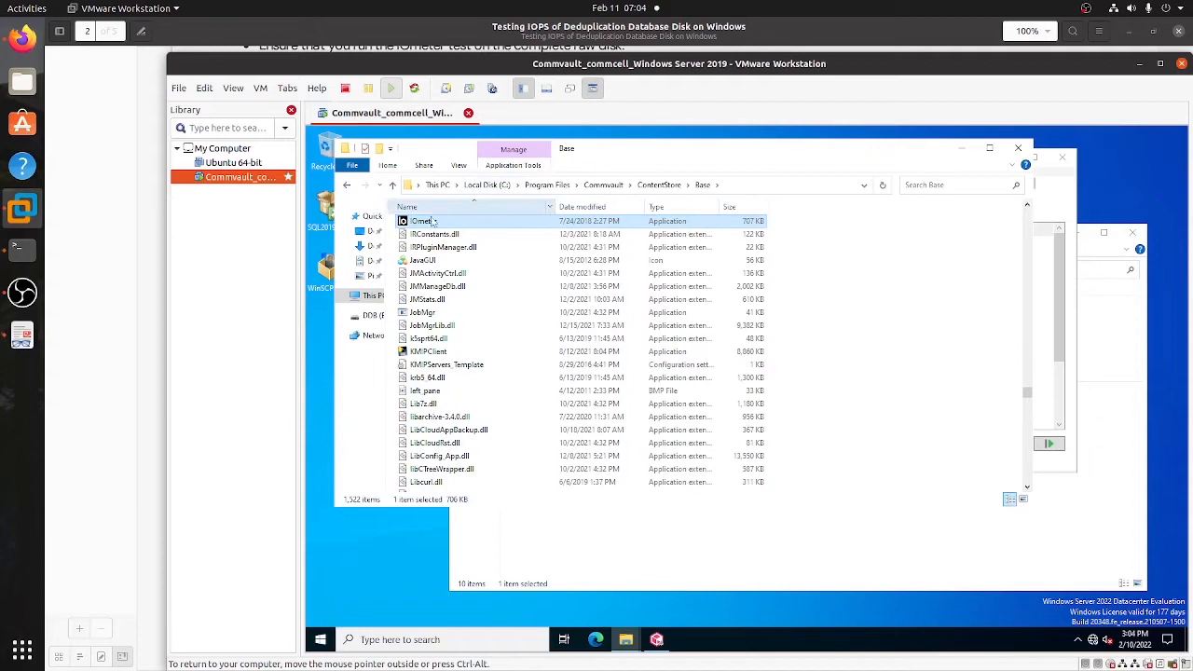
right_click(460, 237)
click(475, 245)
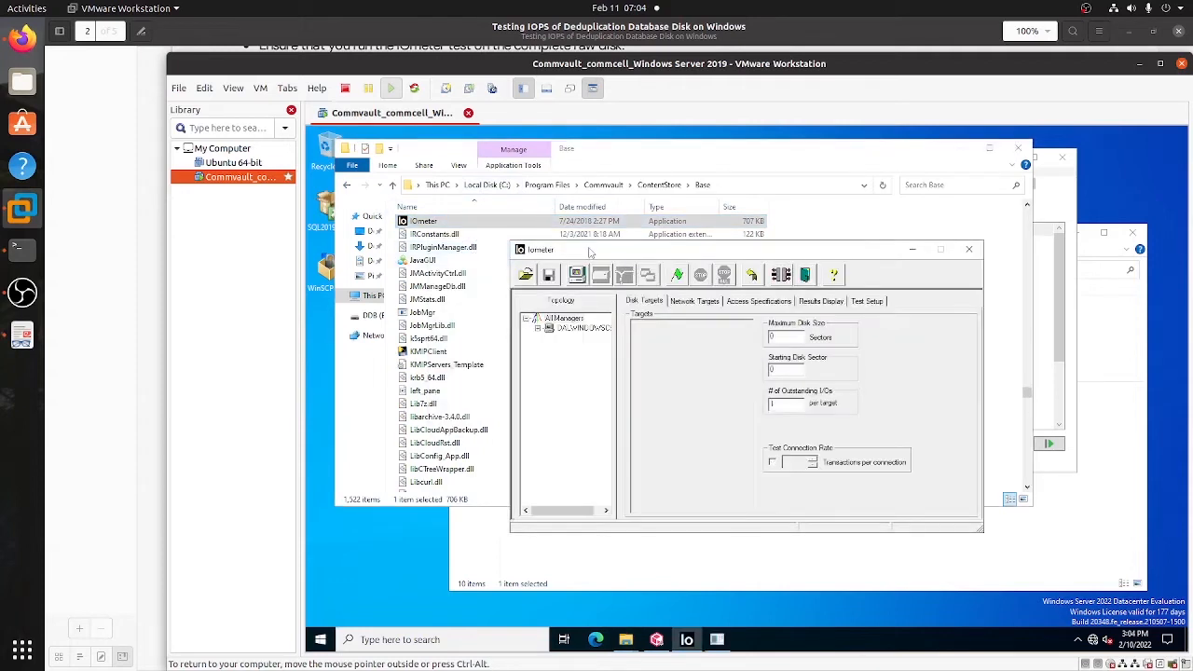
drag(589, 253, 469, 178)
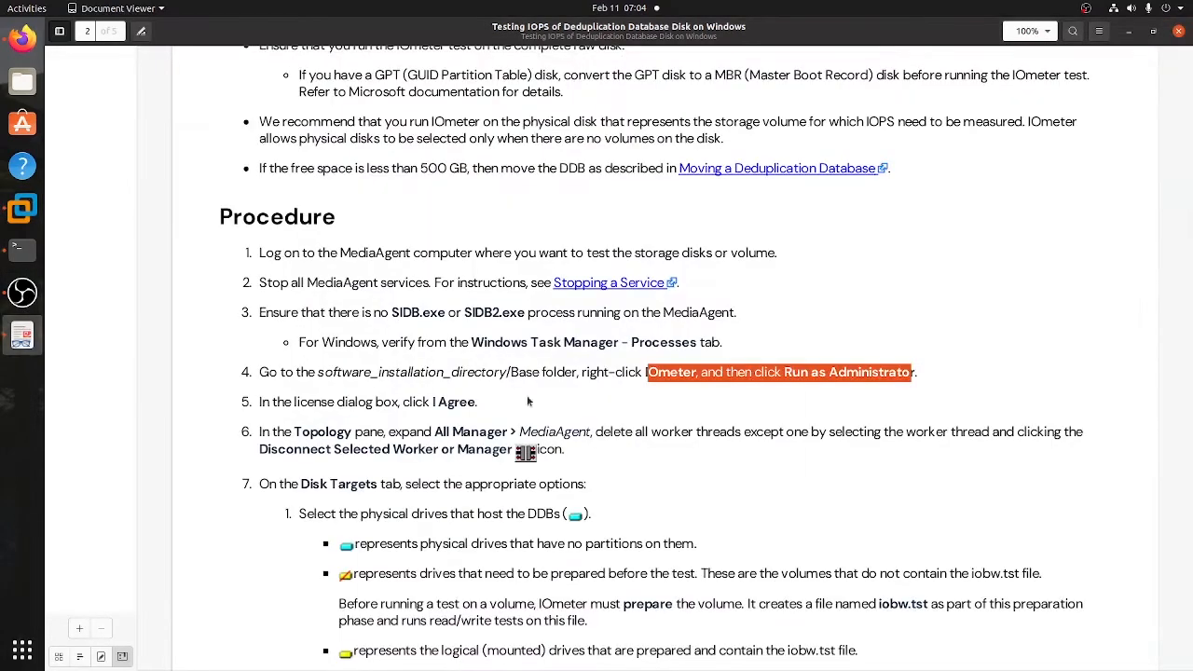
Switch to the guide in the Document Viewer and highlight step 5 on agreeing to the license dialog
click(22, 335)
click(564, 398)
drag(265, 402, 475, 402)
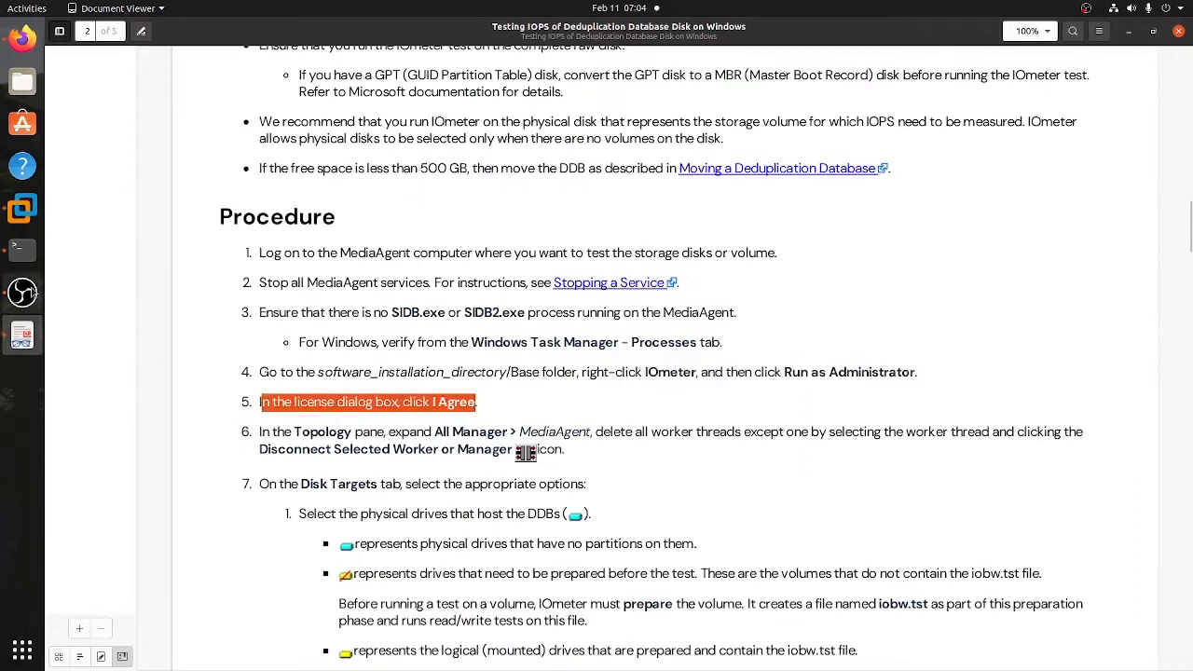
Switch to the virtual machine in VMware Workstation, close Iometer and run it again as administrator from the Base folder
click(23, 207)
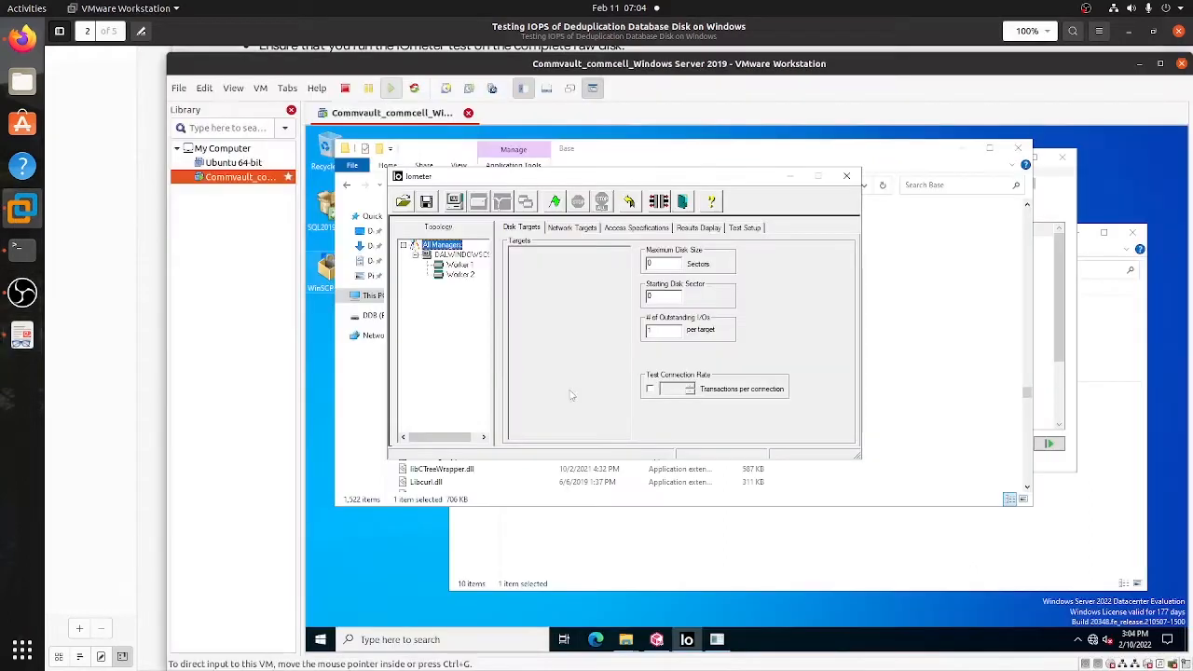
click(846, 176)
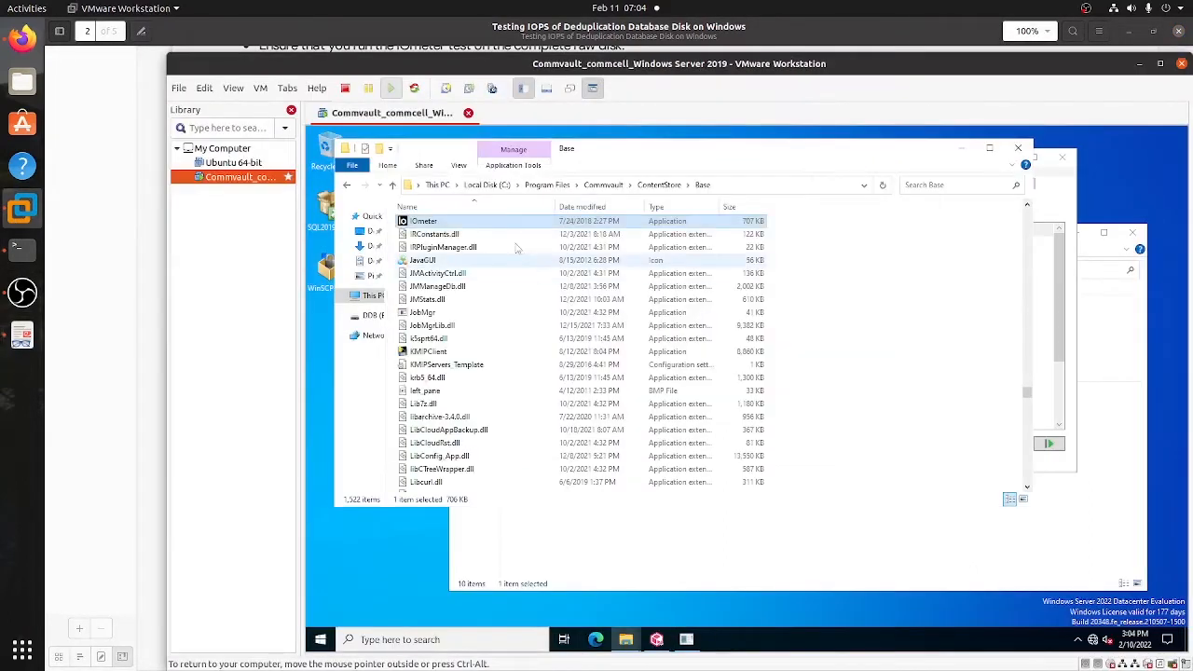
right_click(471, 221)
click(511, 245)
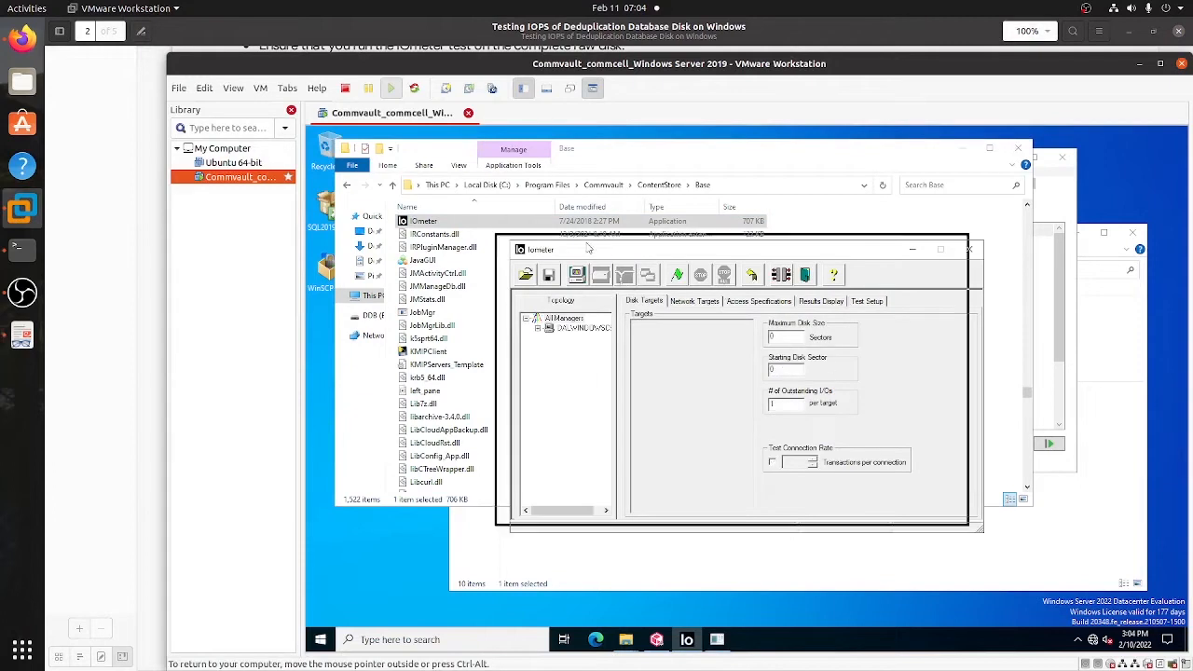
Return to the guide in the Document Viewer and highlight step 6 on deleting all worker threads except one with Disconnect Selected Worker or Manager
click(23, 333)
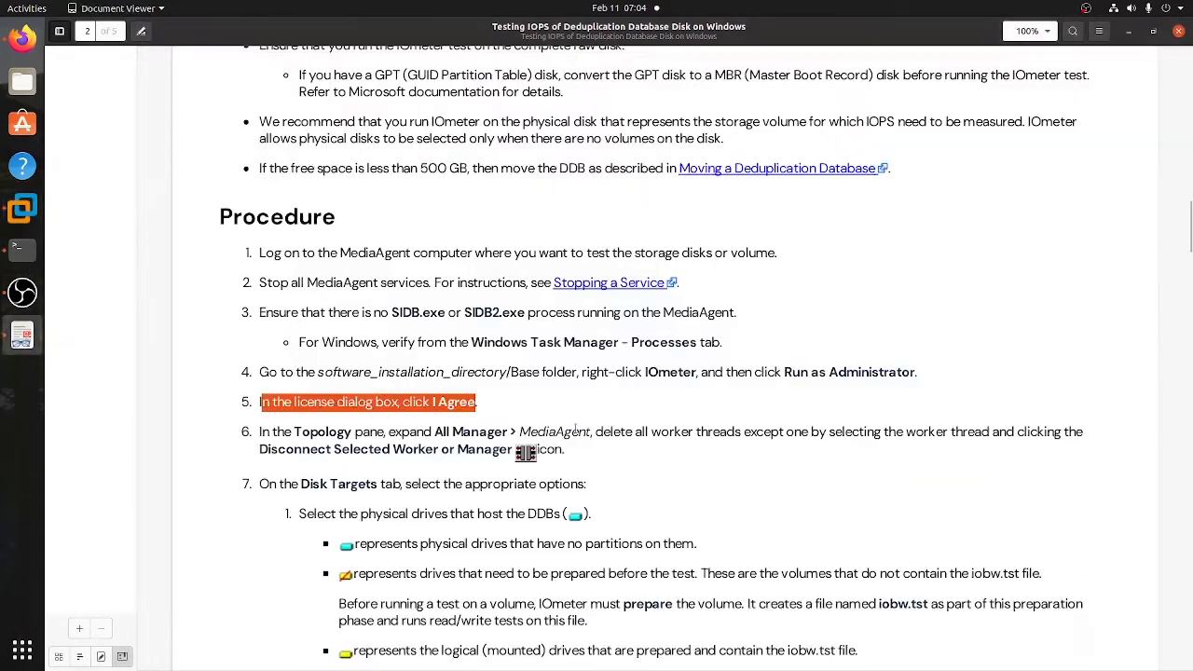
click(502, 392)
scroll(379, 357, down, 1)
drag(260, 370, 508, 388)
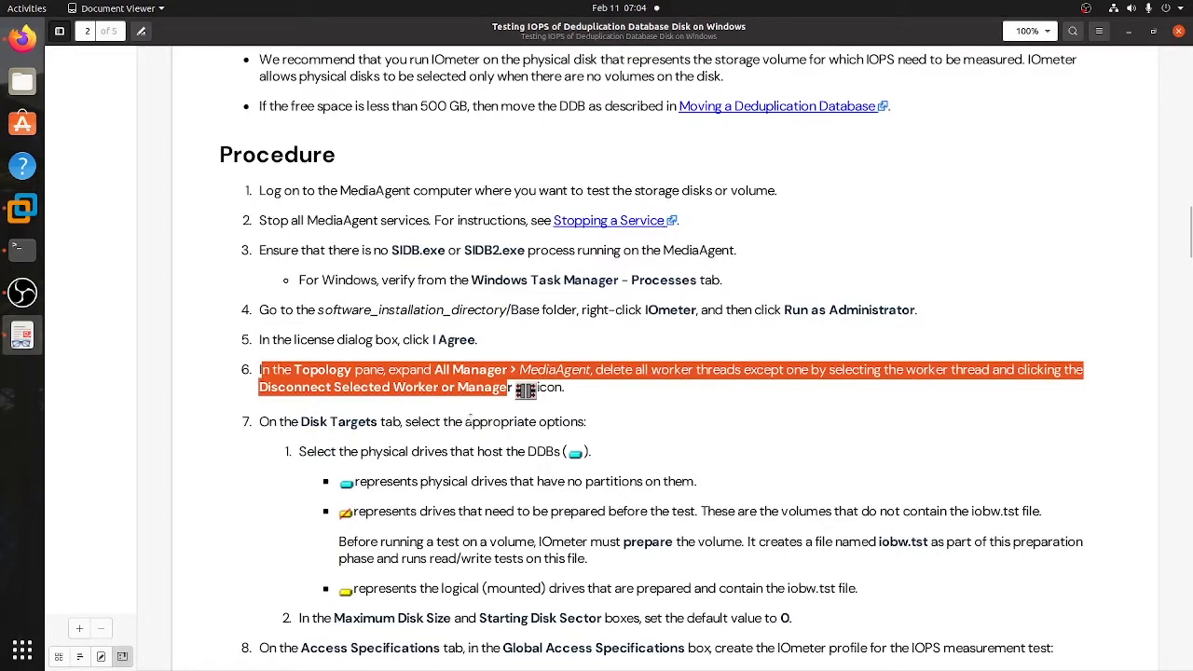
click(529, 407)
drag(560, 390, 526, 395)
click(544, 415)
click(458, 392)
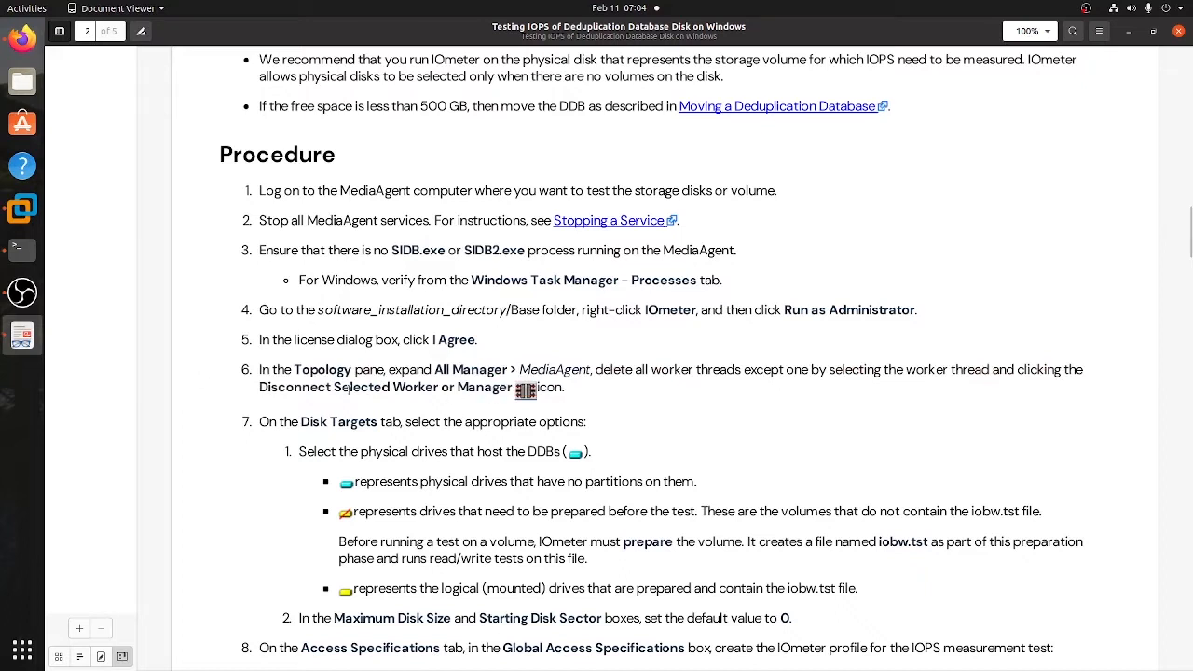
drag(277, 386, 529, 391)
click(501, 407)
click(497, 409)
drag(604, 370, 787, 374)
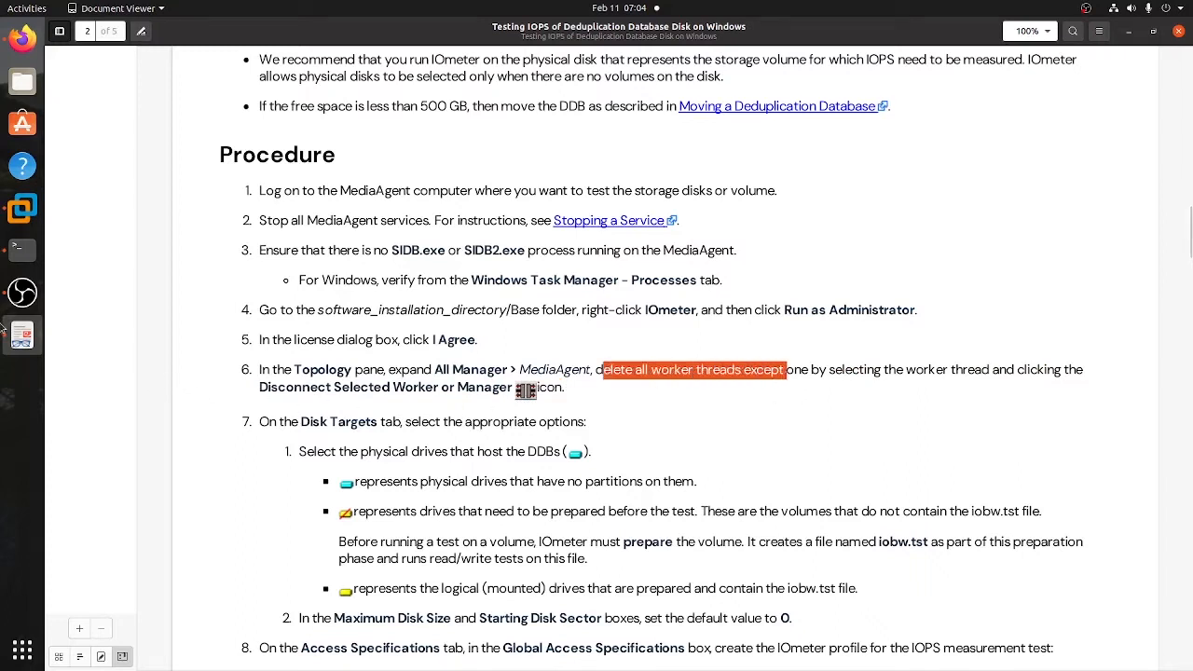
Switch to the virtual machine in VMware Workstation, expand the manager in Iometer's topology, disconnect Worker 2 and select Worker 1
click(23, 238)
click(23, 209)
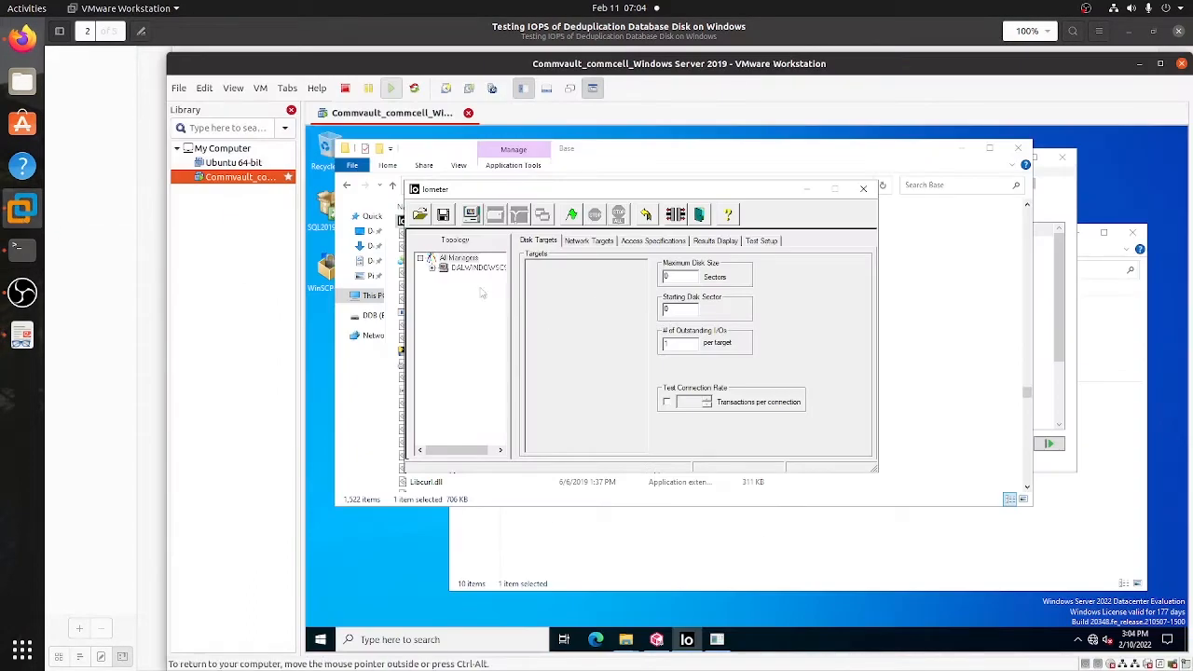
click(433, 270)
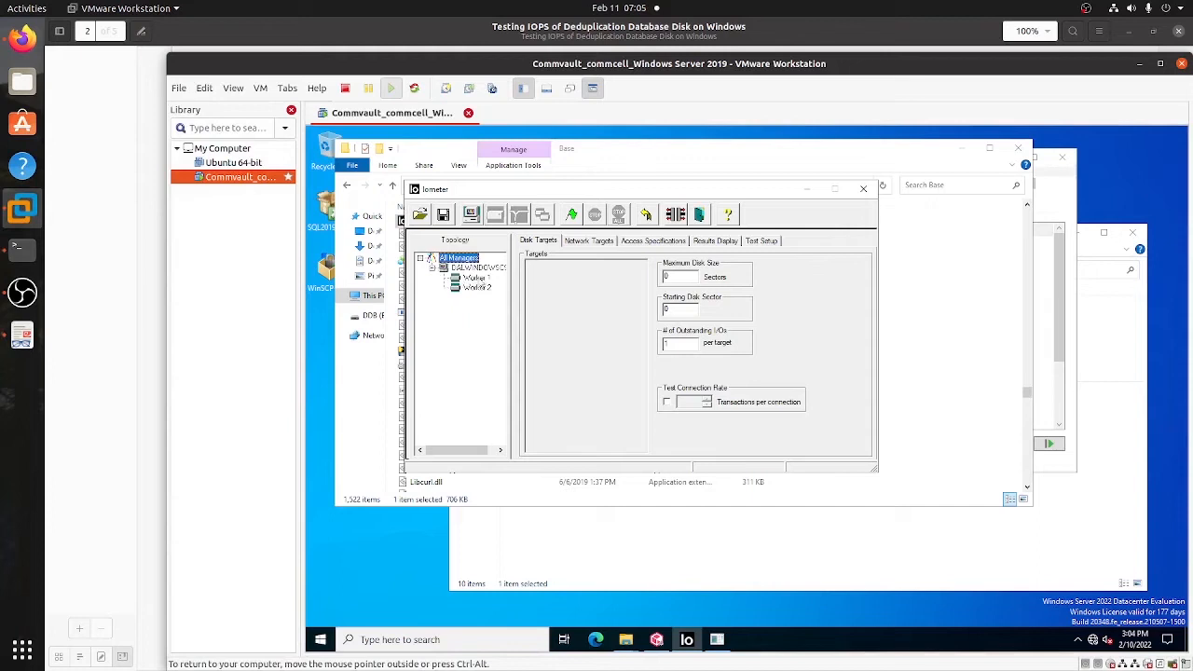
click(476, 288)
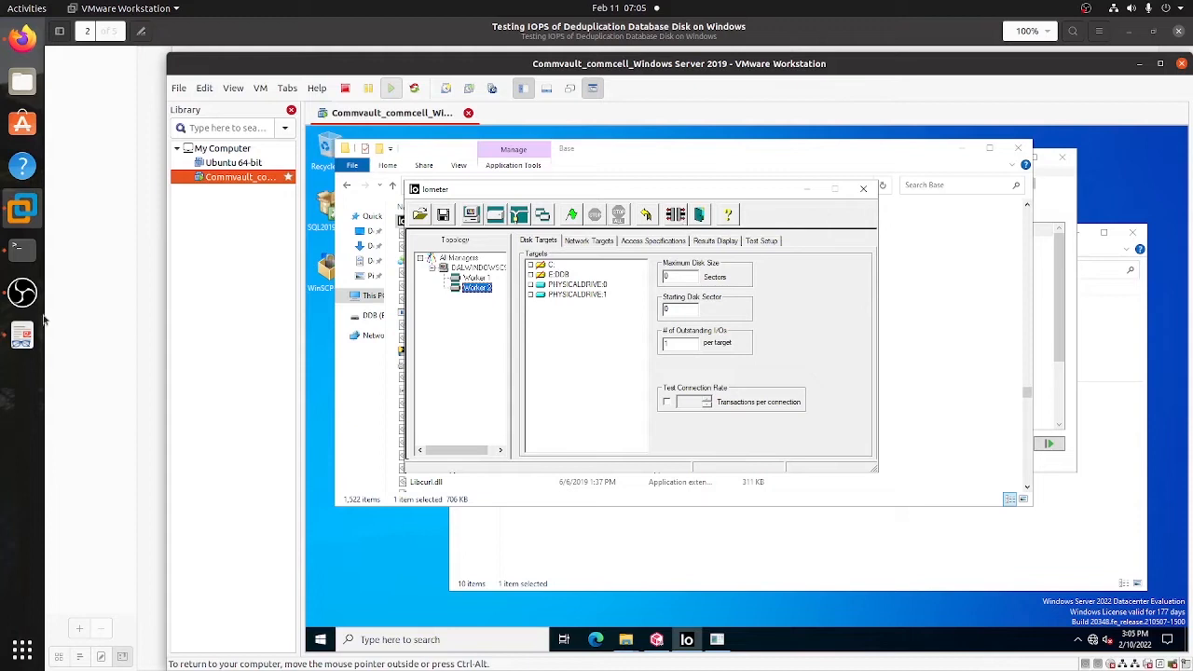
click(22, 335)
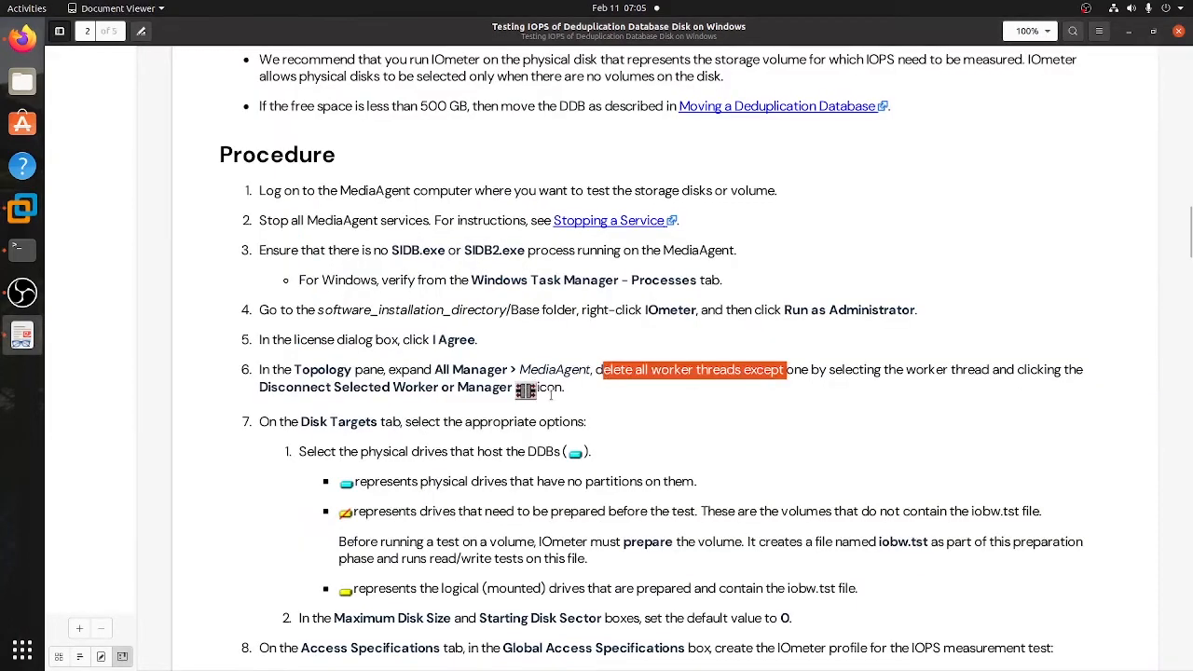
click(22, 207)
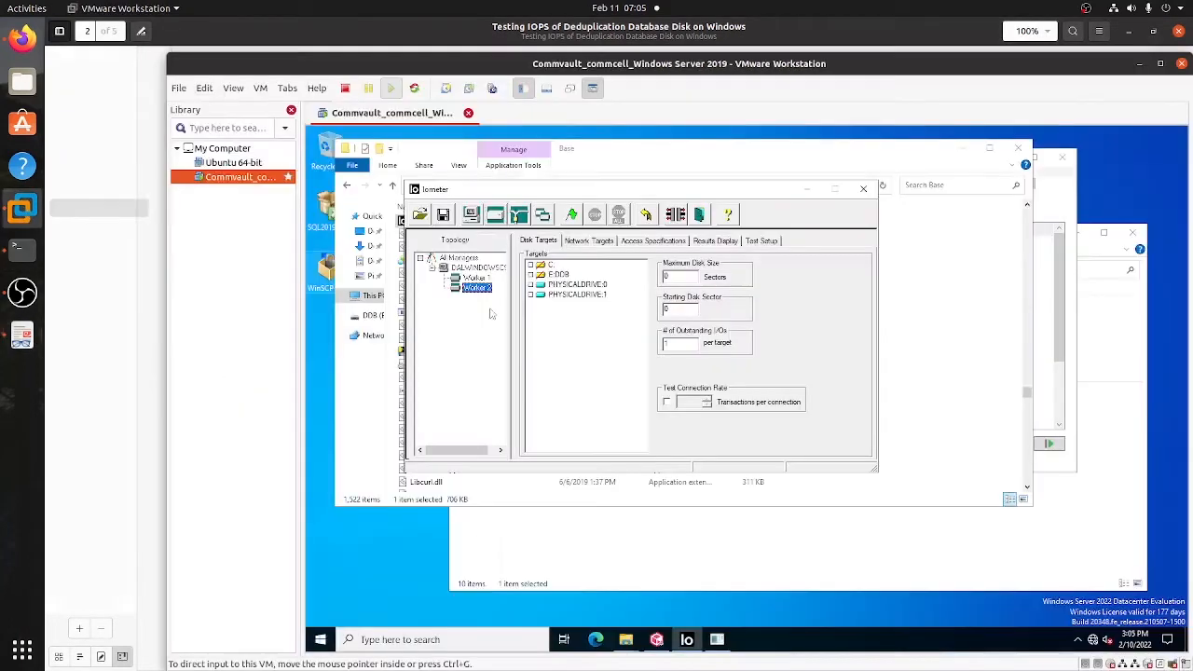
click(675, 217)
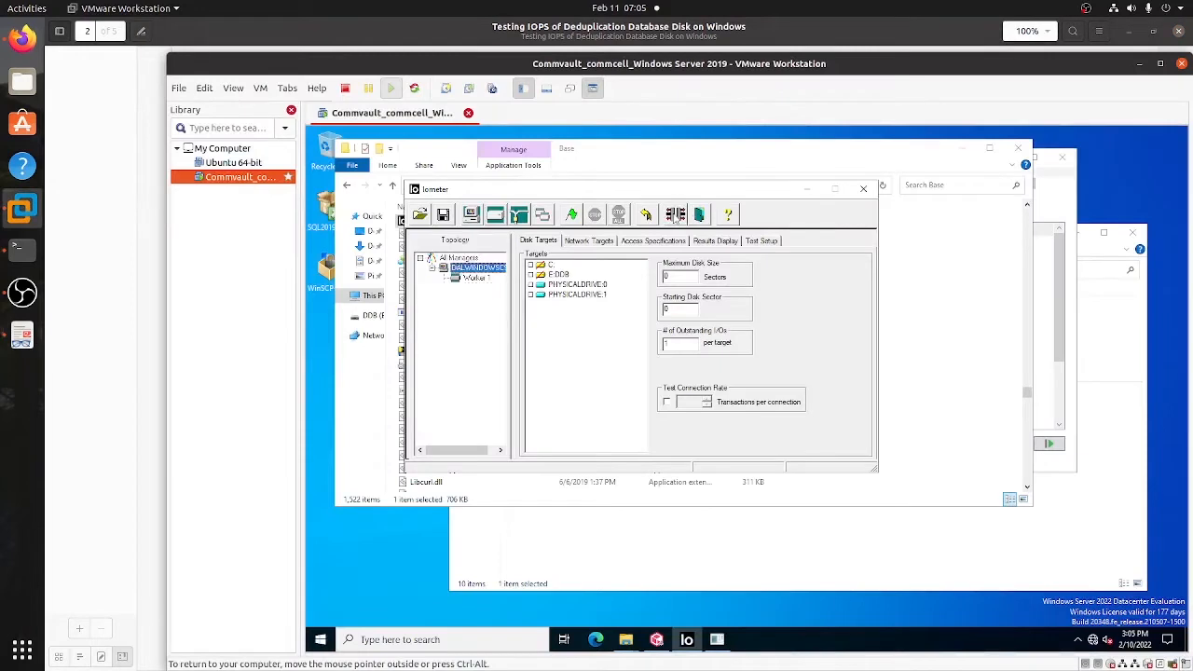
click(474, 279)
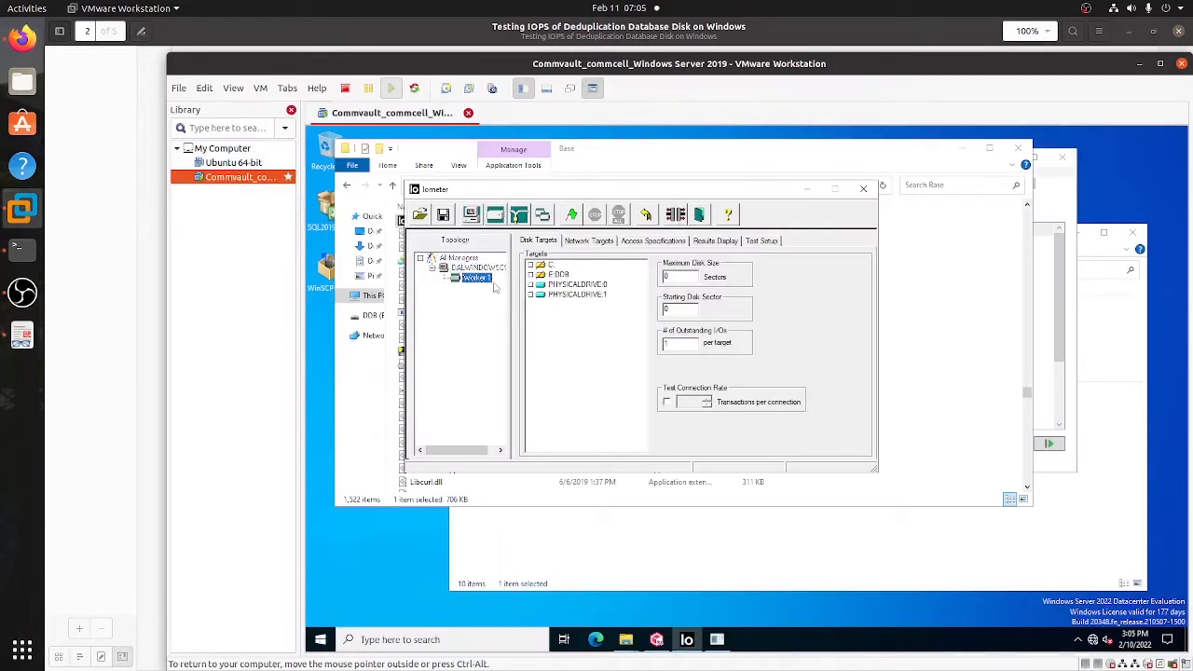
Read step 7 of the guide in the Document Viewer, highlighting the Disk Targets instruction and the descriptions of physical and unprepared drives
click(25, 340)
click(573, 402)
scroll(350, 371, down, 1)
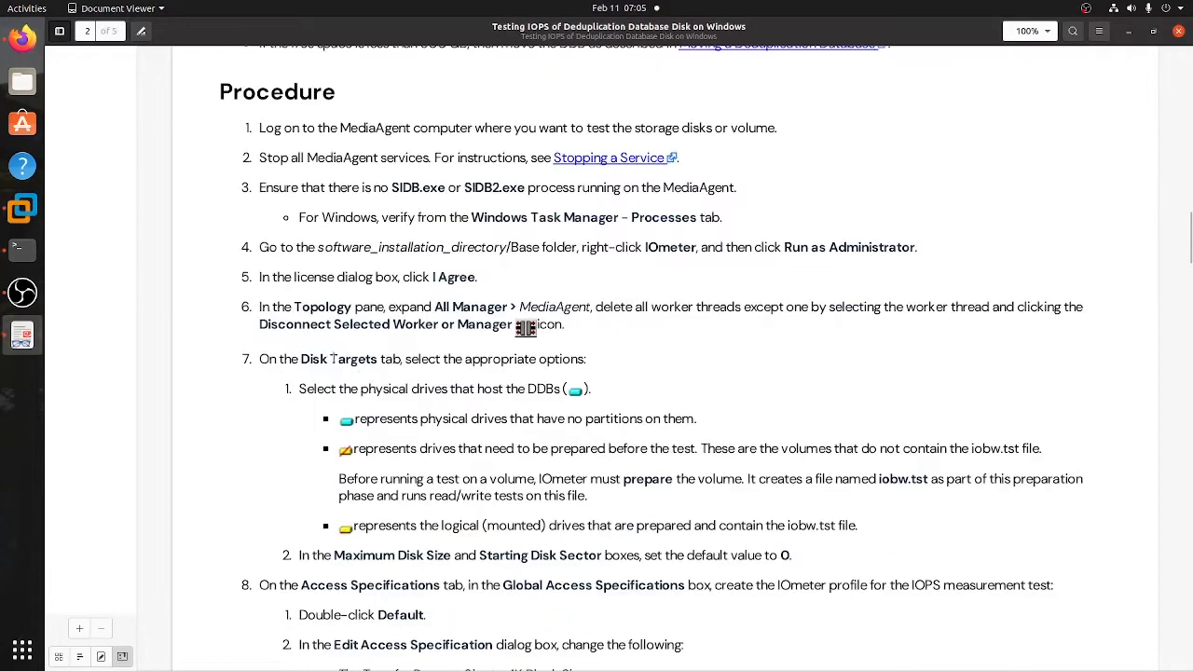
drag(265, 361, 588, 365)
scroll(650, 373, down, 1)
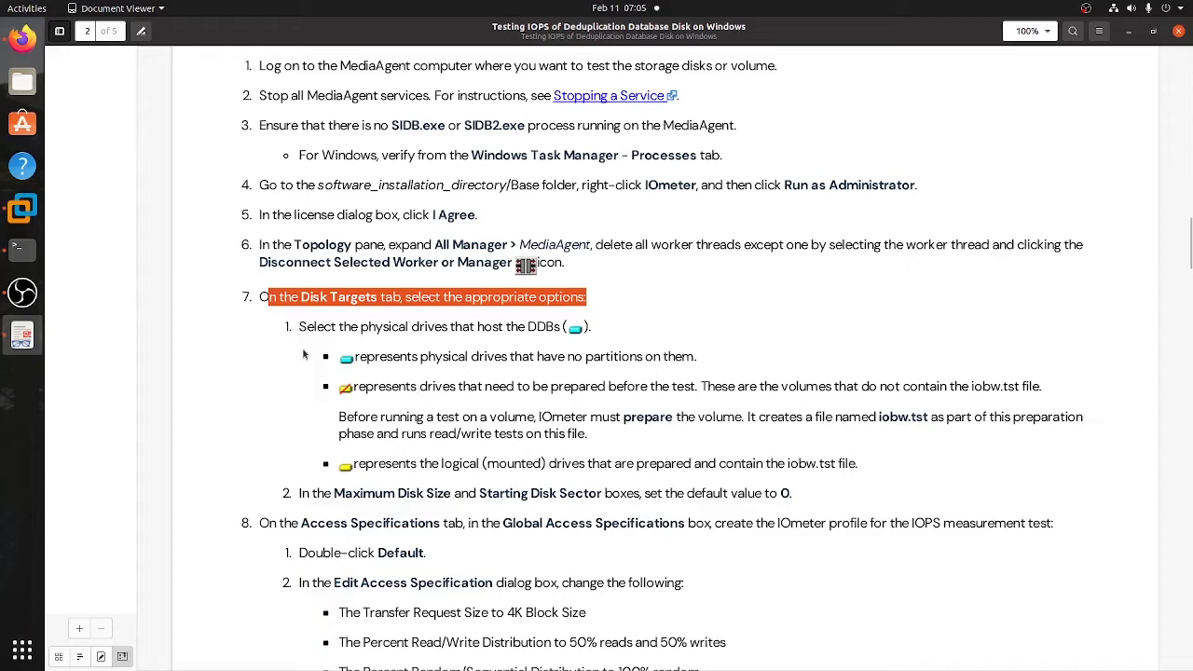
drag(367, 356, 684, 359)
drag(341, 386, 1029, 387)
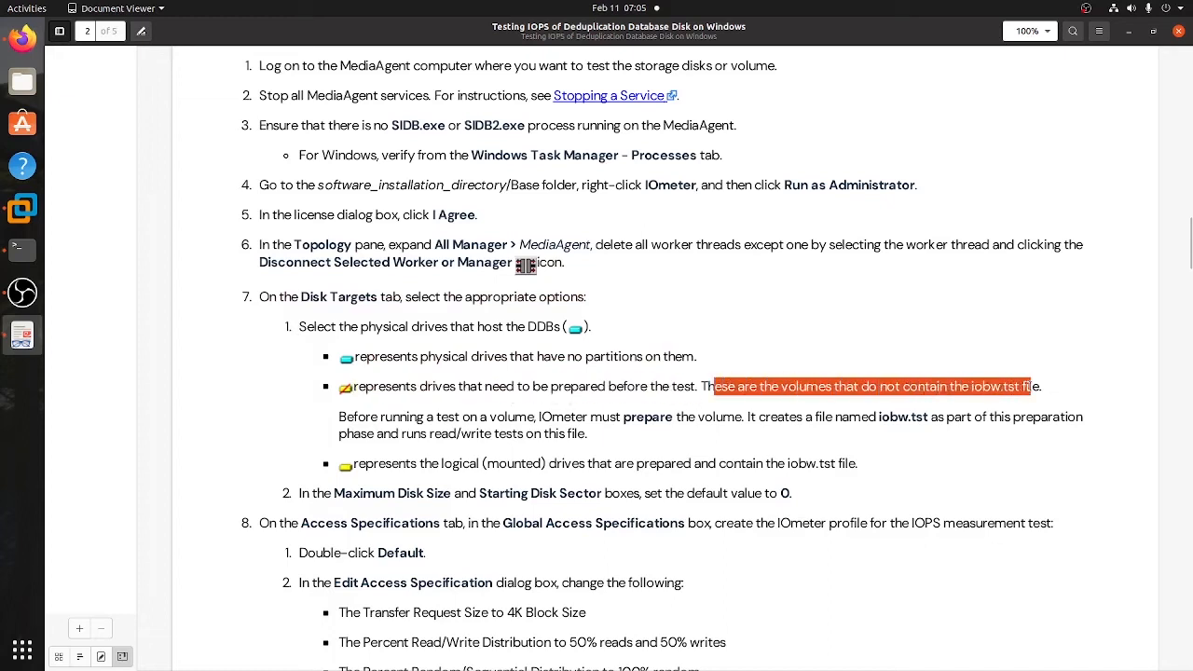
click(820, 395)
drag(706, 386, 975, 389)
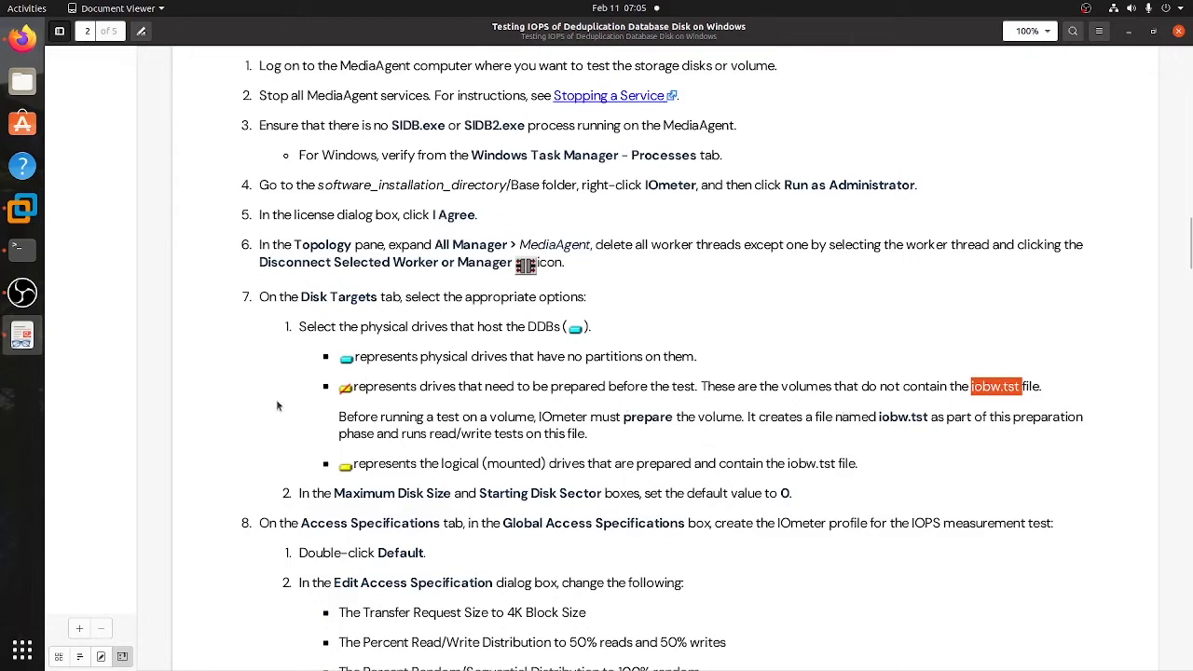
drag(340, 389, 658, 396)
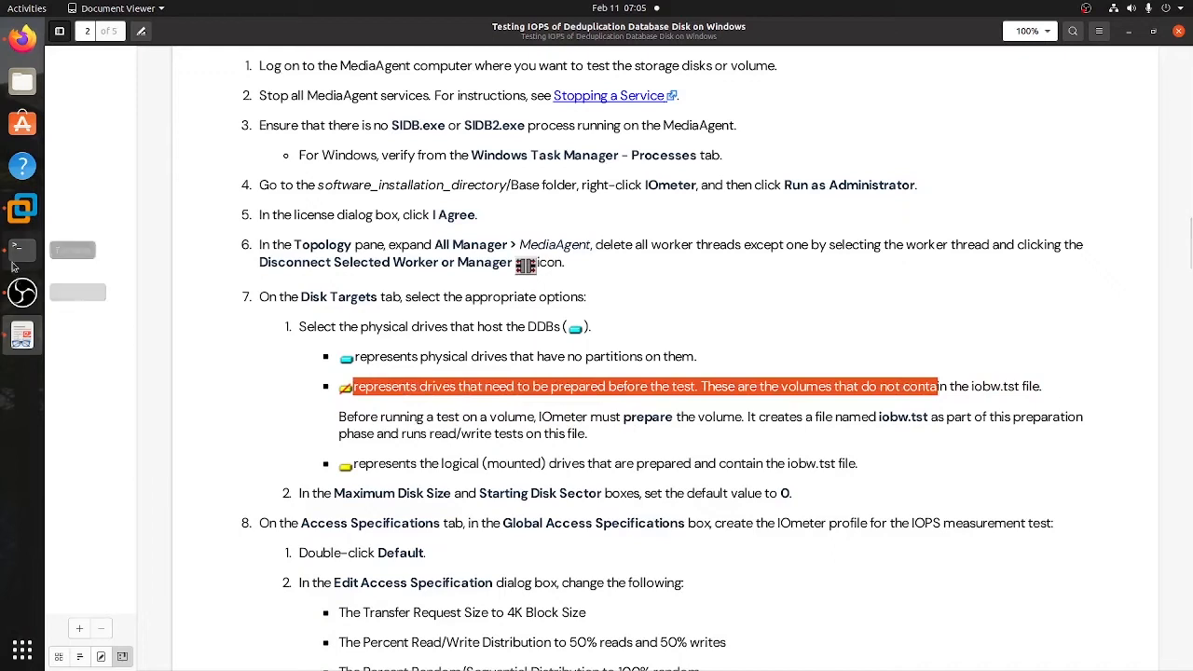
Switch to the virtual machine in VMware Workstation and enable E:DDB as the disk target for Worker 1
click(22, 209)
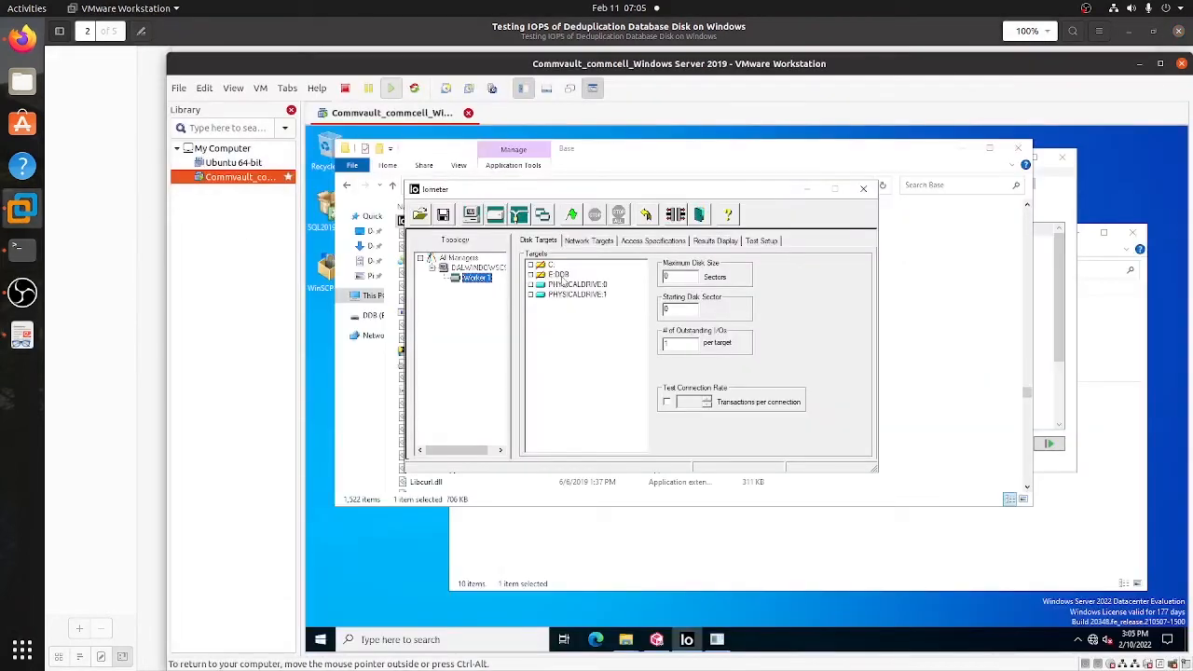
click(532, 275)
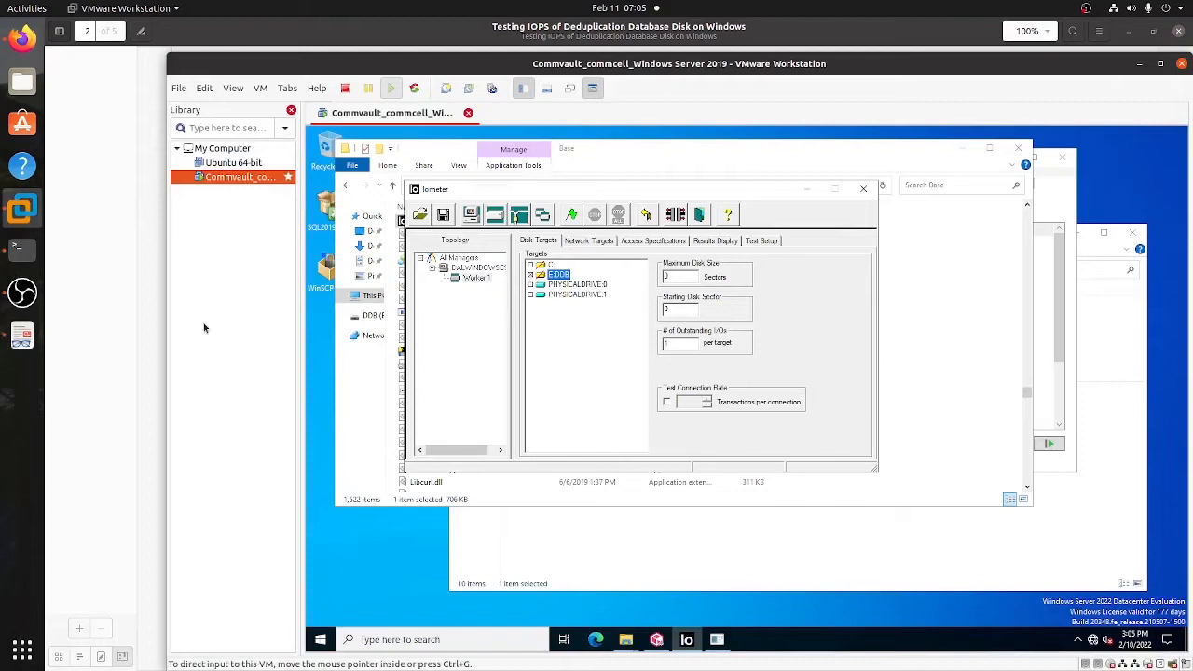
Highlight the guide's Maximum Disk Size and Starting Disk Sector instruction, and compare it with Iometer's disk target values in the virtual machine
click(23, 338)
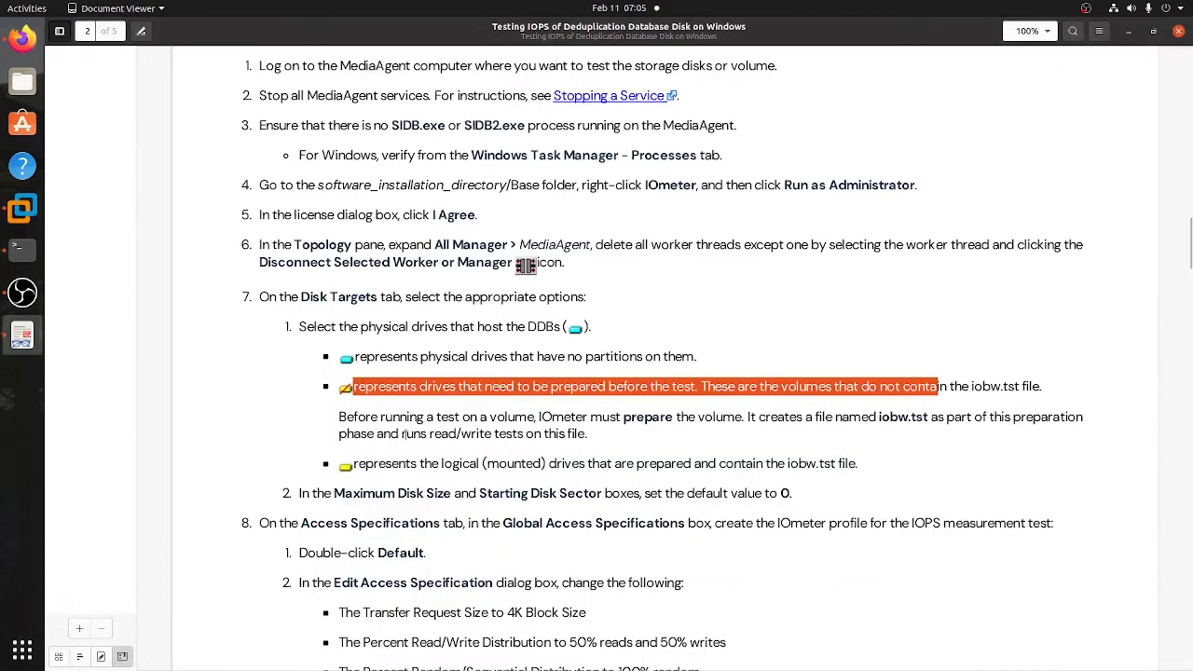
click(404, 433)
scroll(399, 429, down, 1)
scroll(305, 430, down, 1)
drag(299, 369, 792, 373)
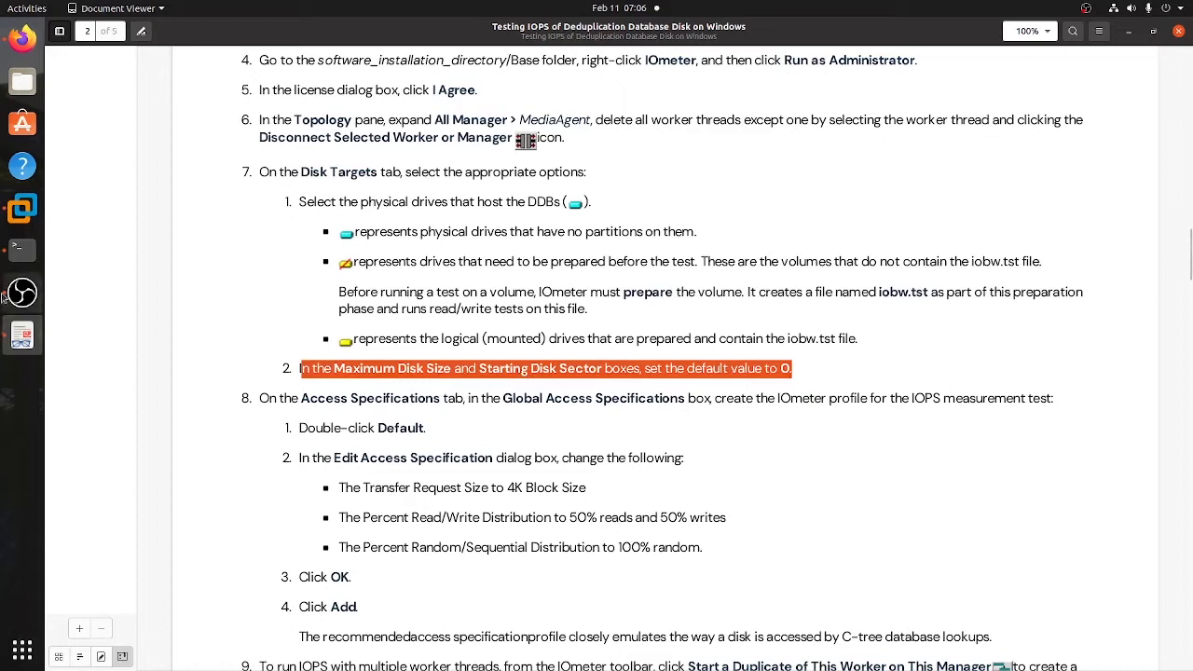
click(25, 216)
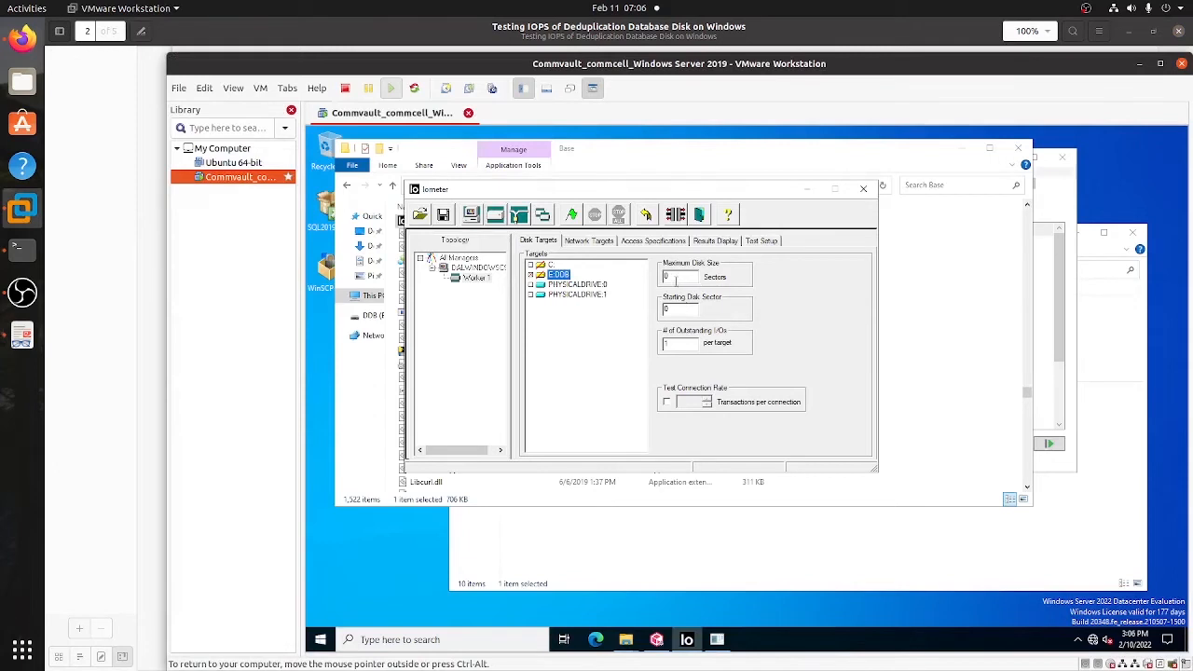
Return to the guide in the Document Viewer and highlight step 8 on creating the IOmeter profile in Global Access Specifications
click(22, 336)
scroll(320, 360, down, 1)
drag(265, 338, 1059, 352)
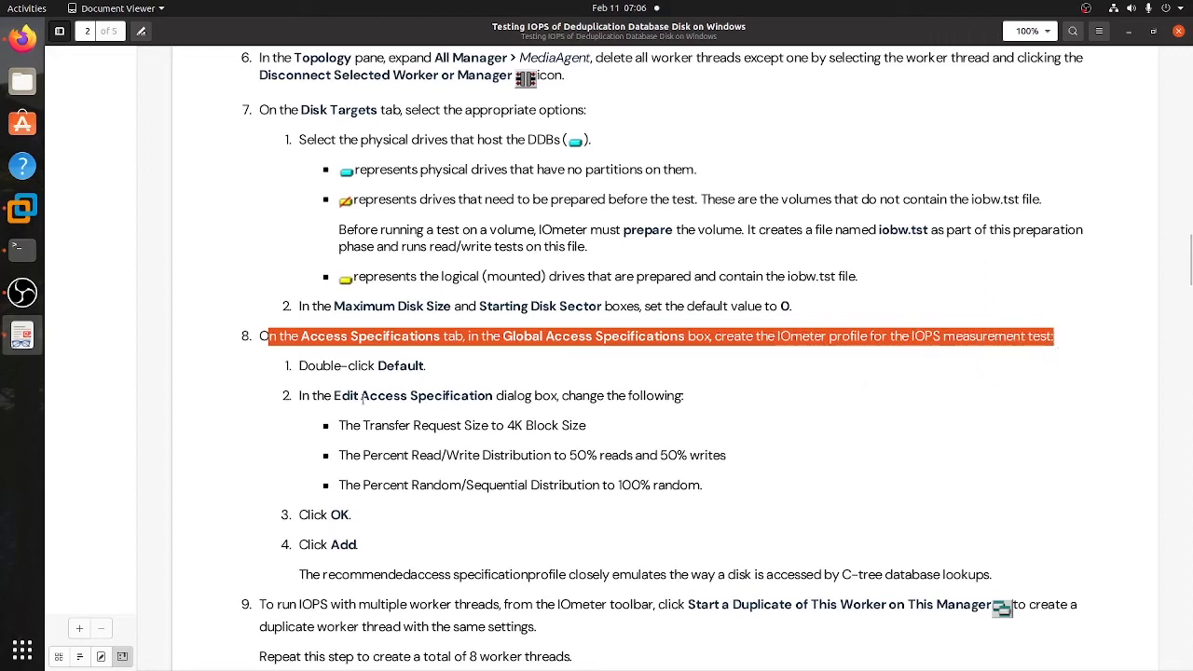
click(354, 394)
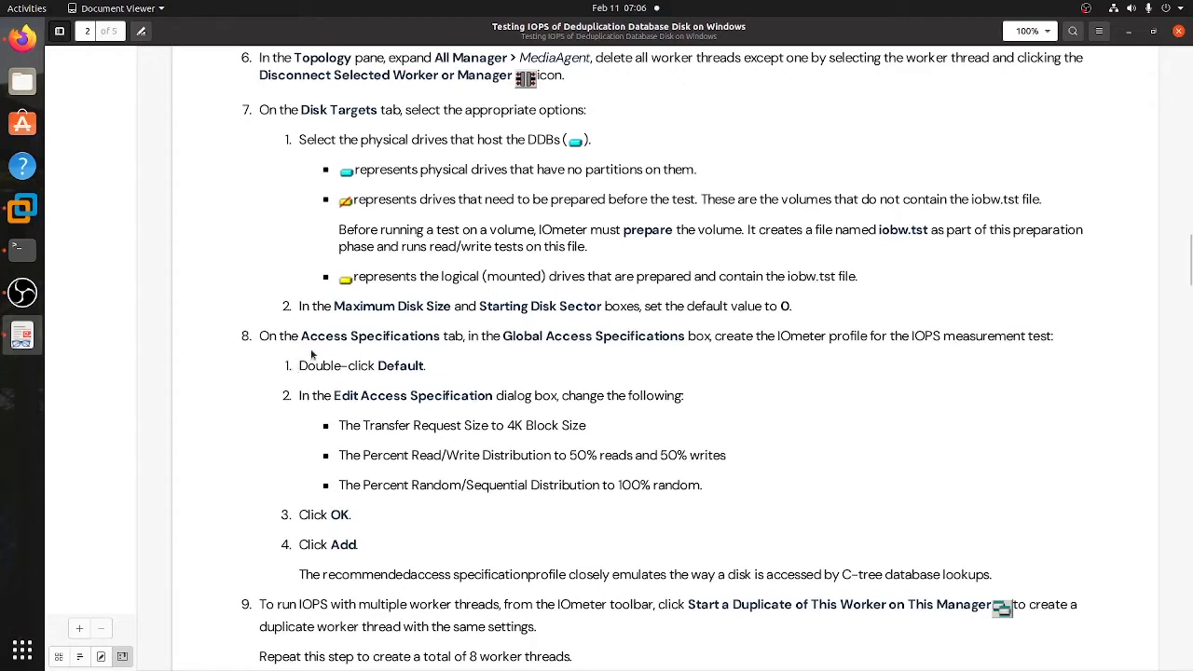
drag(304, 337, 570, 337)
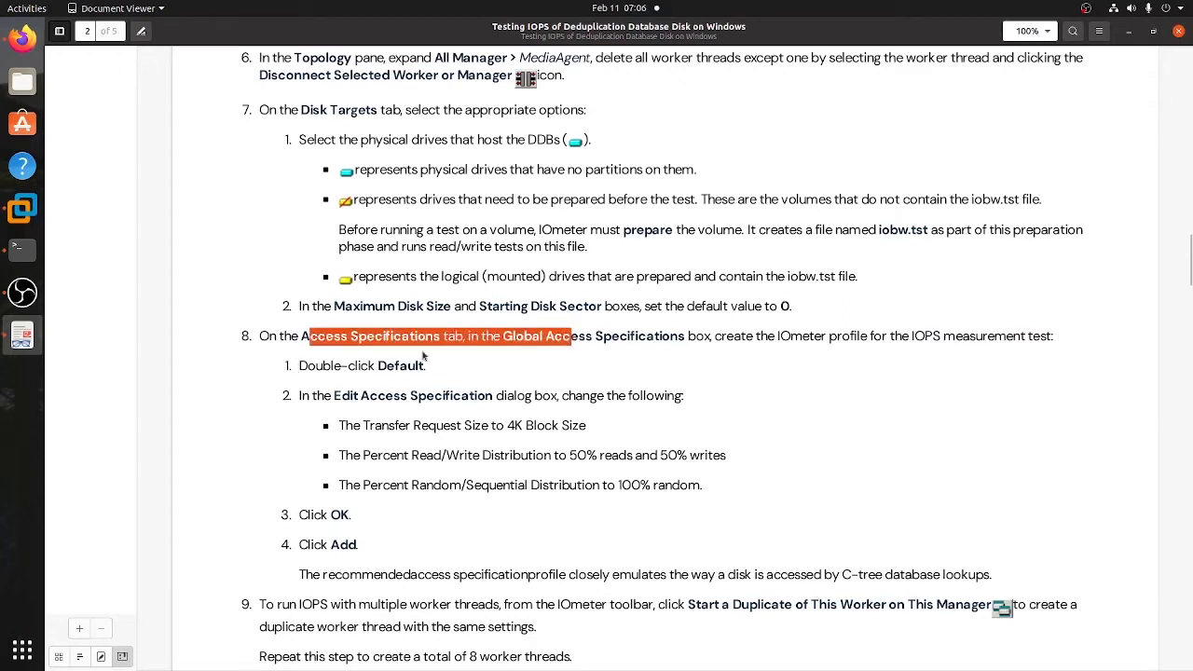
Following step 8 of the guide, open the Default global access specification for editing in Iometer inside the VMware Workstation virtual machine
click(22, 208)
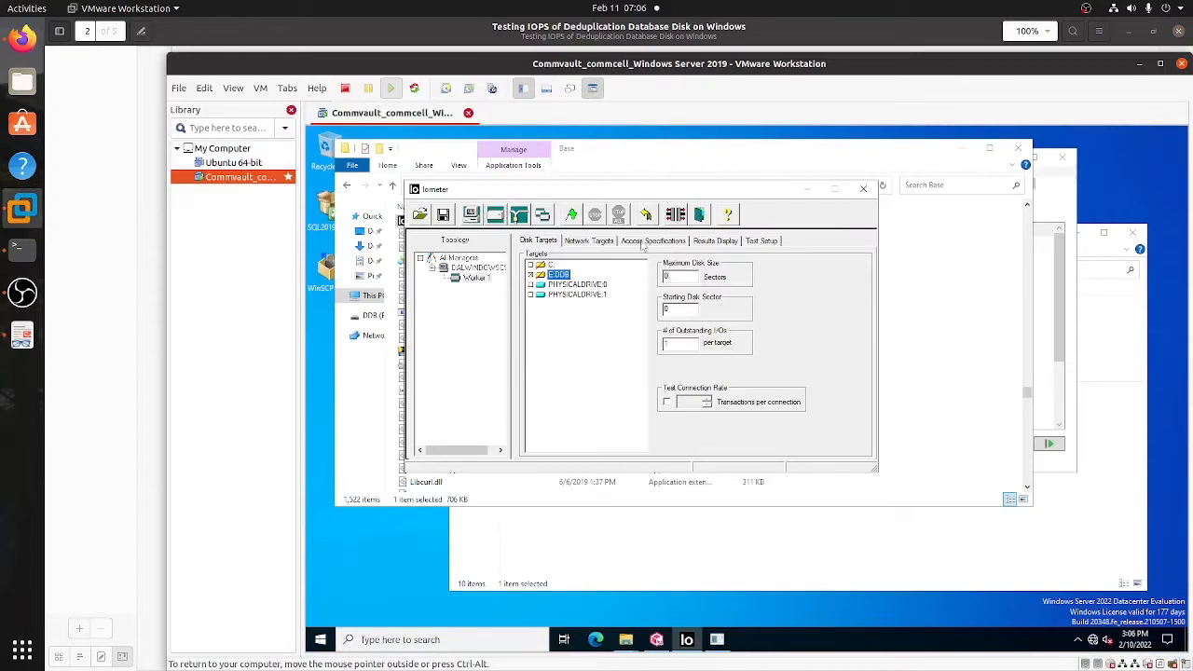
click(642, 241)
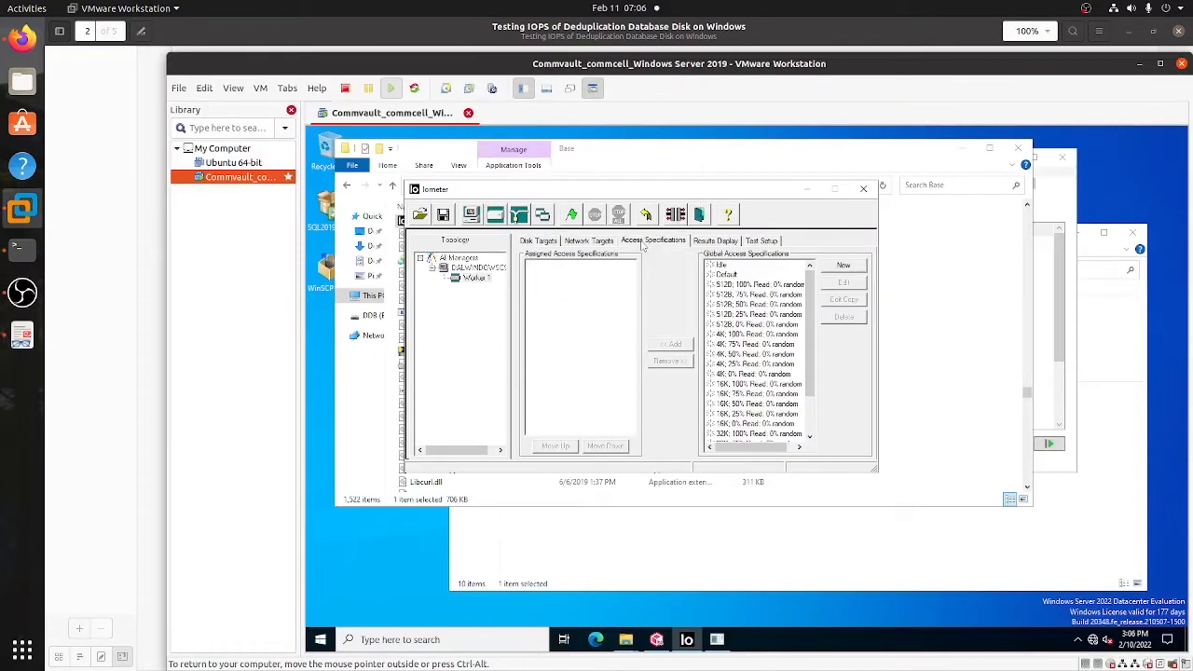
click(22, 336)
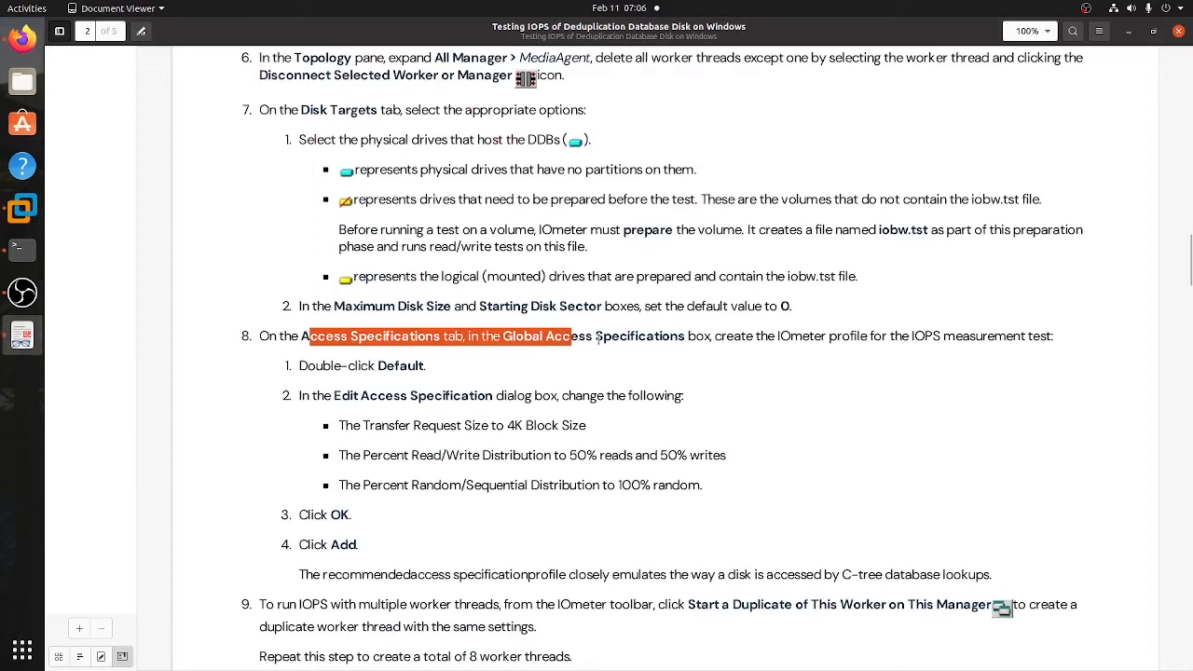
click(322, 366)
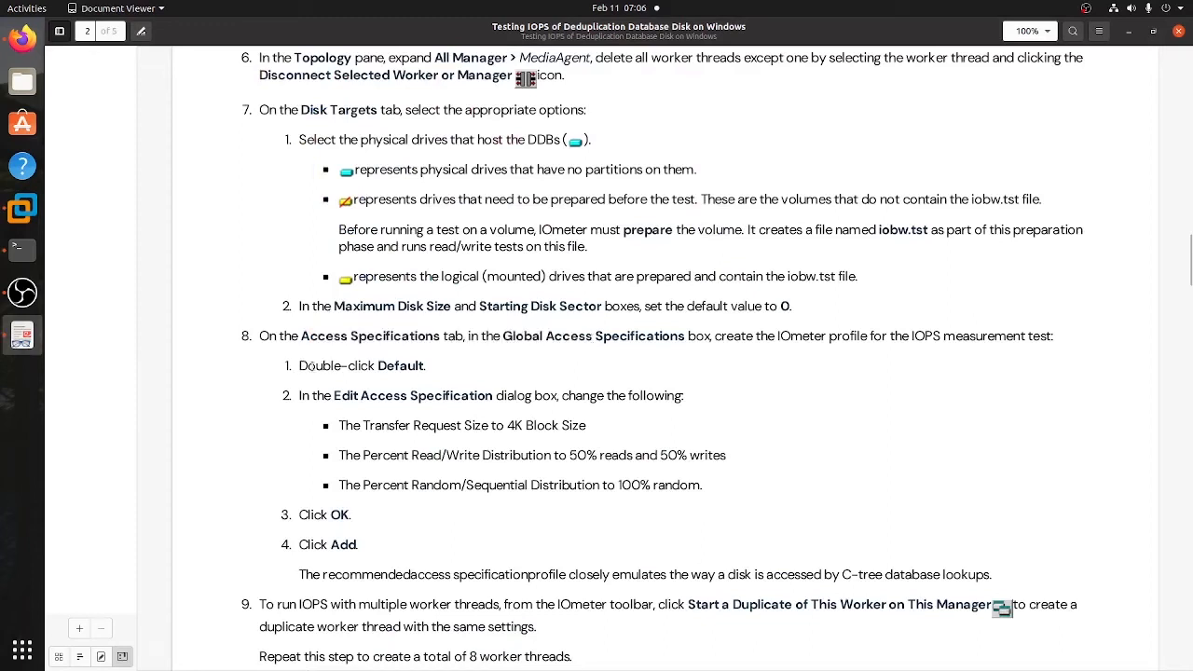
drag(307, 367, 425, 366)
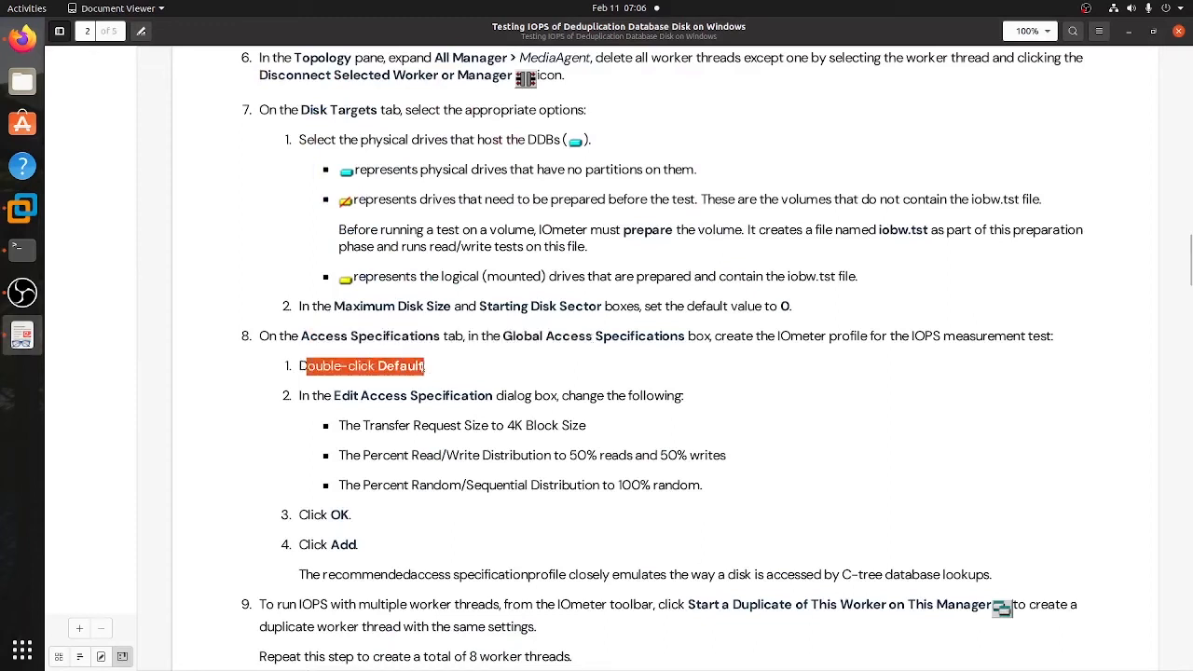
click(23, 209)
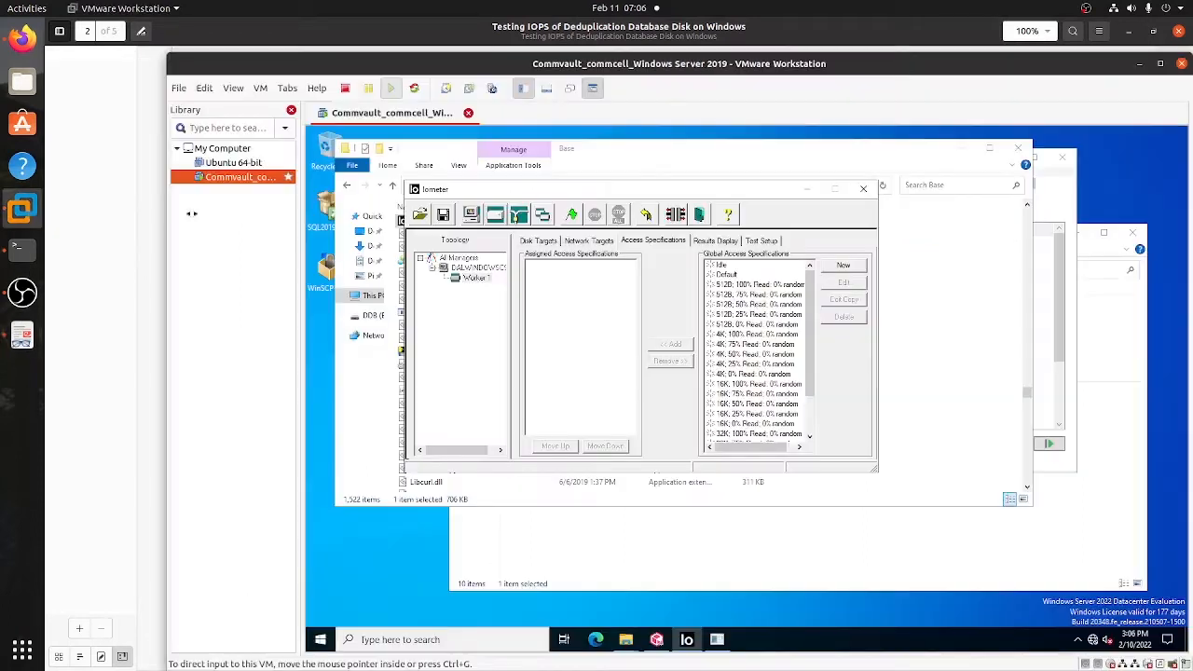
double_click(727, 274)
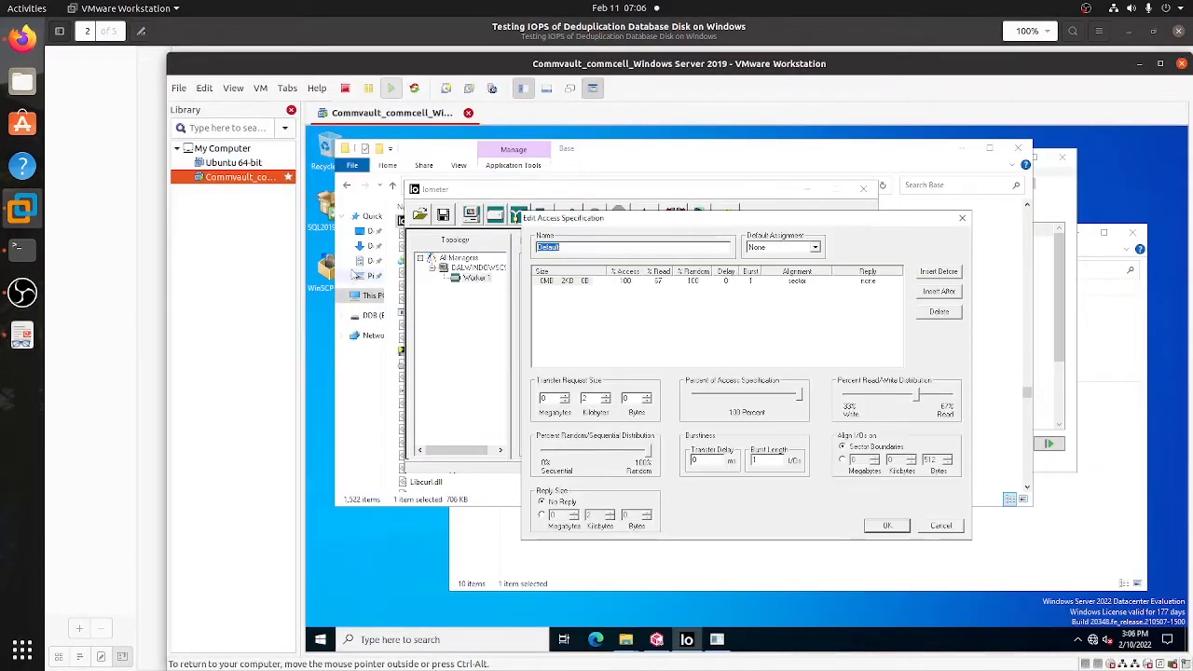
Highlight the guide's 4K block size instruction, and set the Default specification's transfer request size to 4 kilobytes in the virtual machine
click(22, 336)
drag(312, 394, 688, 410)
drag(338, 421, 585, 427)
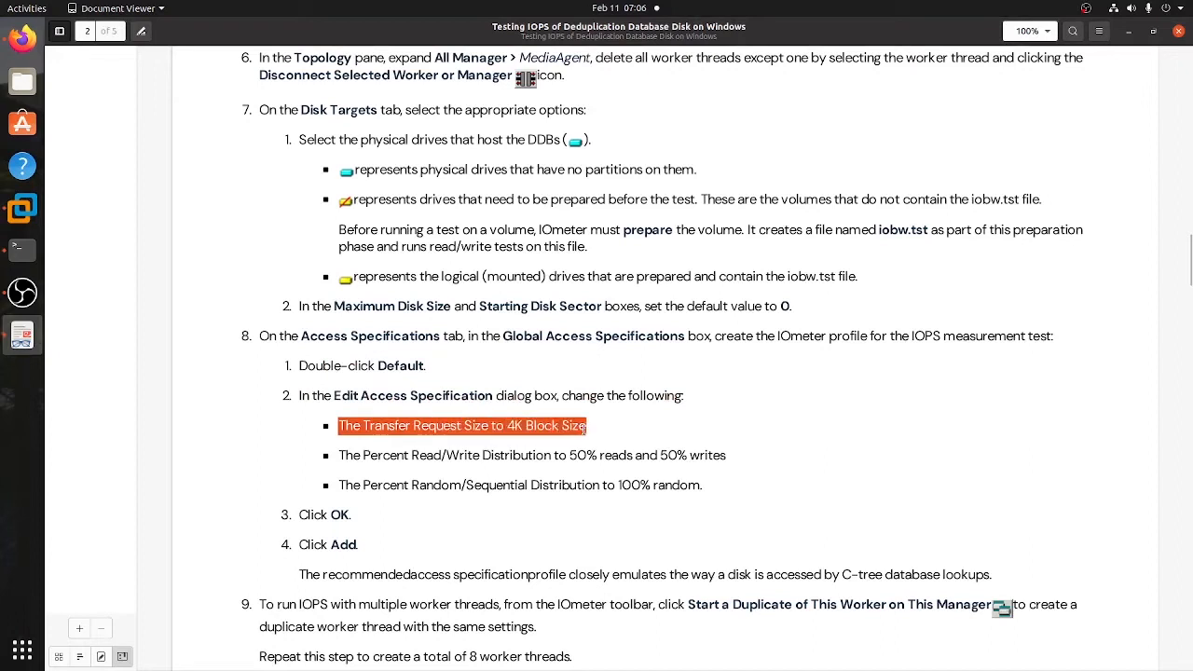
click(23, 211)
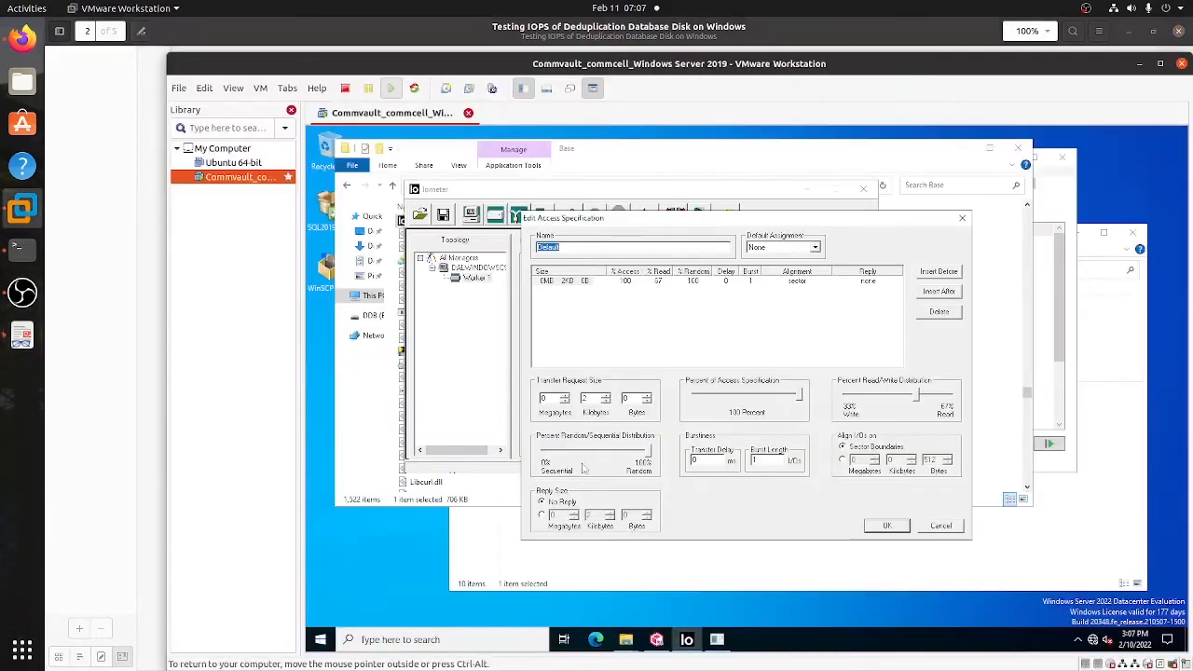
click(604, 398)
click(606, 396)
Highlight the guide's read/write distribution instruction, and set the Default specification to 50% write and 50% read in the virtual machine
click(23, 336)
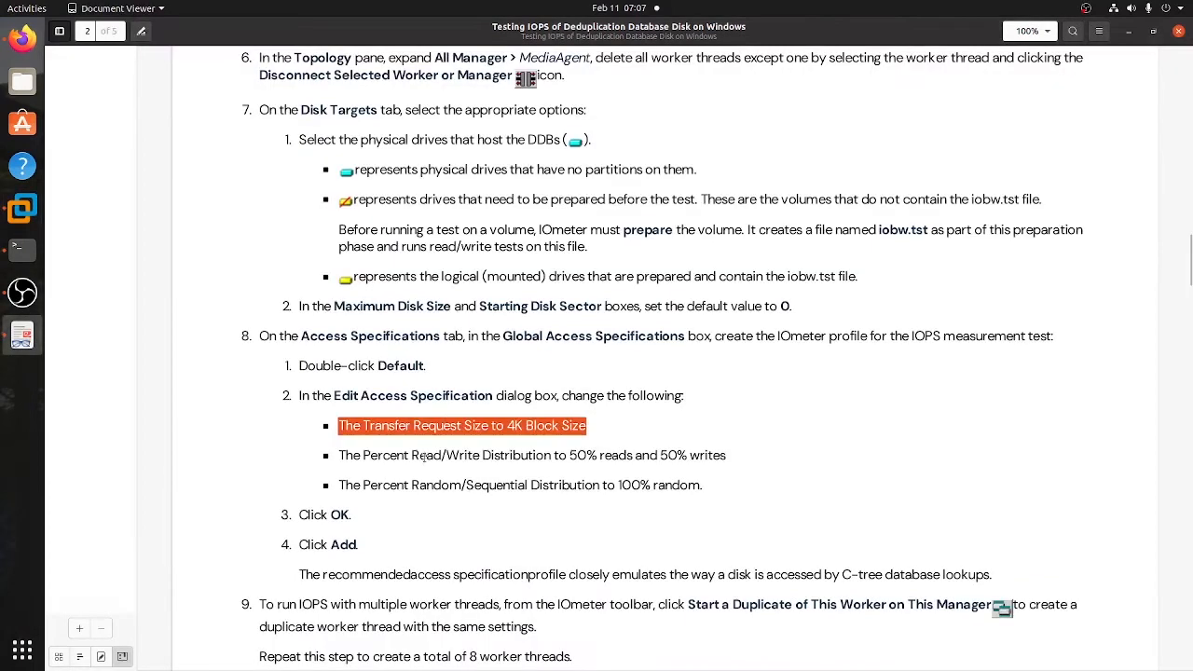
drag(344, 455, 719, 457)
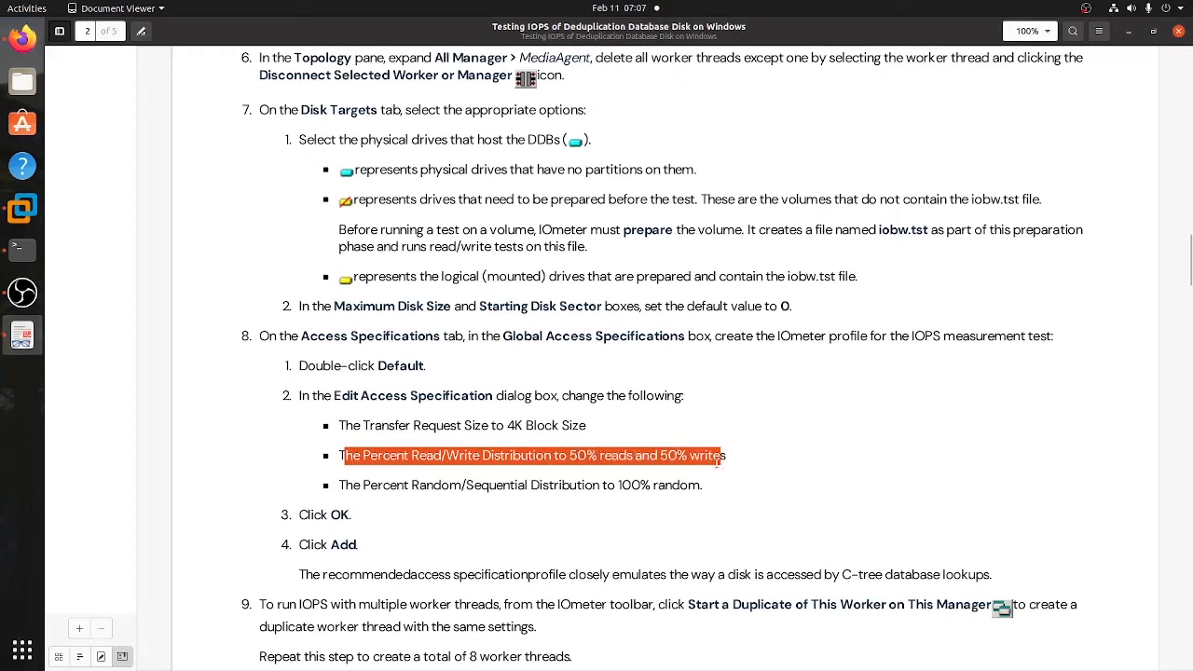
click(23, 209)
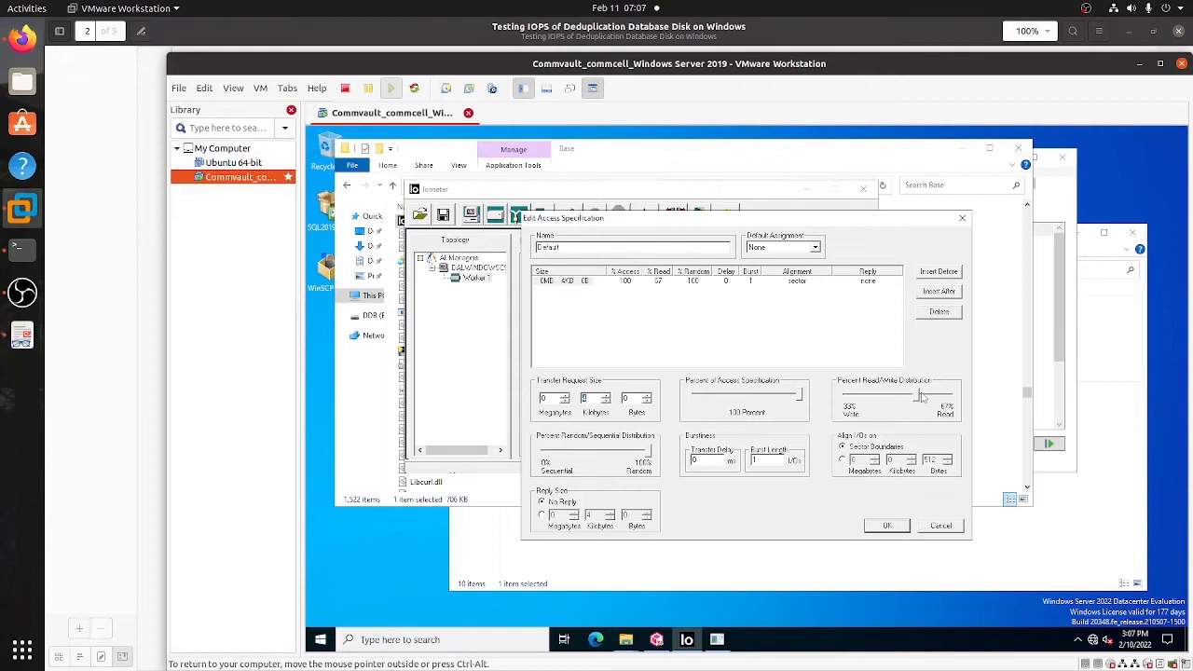
click(921, 395)
click(921, 397)
drag(917, 399, 892, 399)
Highlight the guide's Percent Random/Sequential Distribution instruction, and compare it with the Default specification's setting in the virtual machine
click(22, 335)
drag(346, 500, 695, 501)
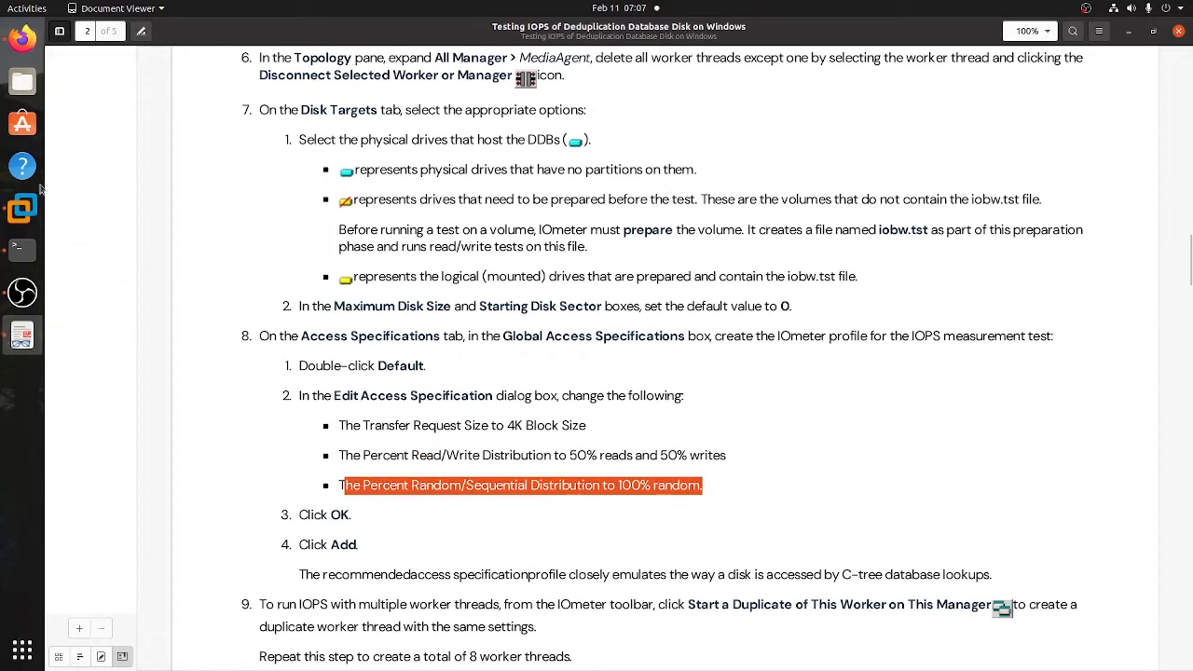
click(22, 207)
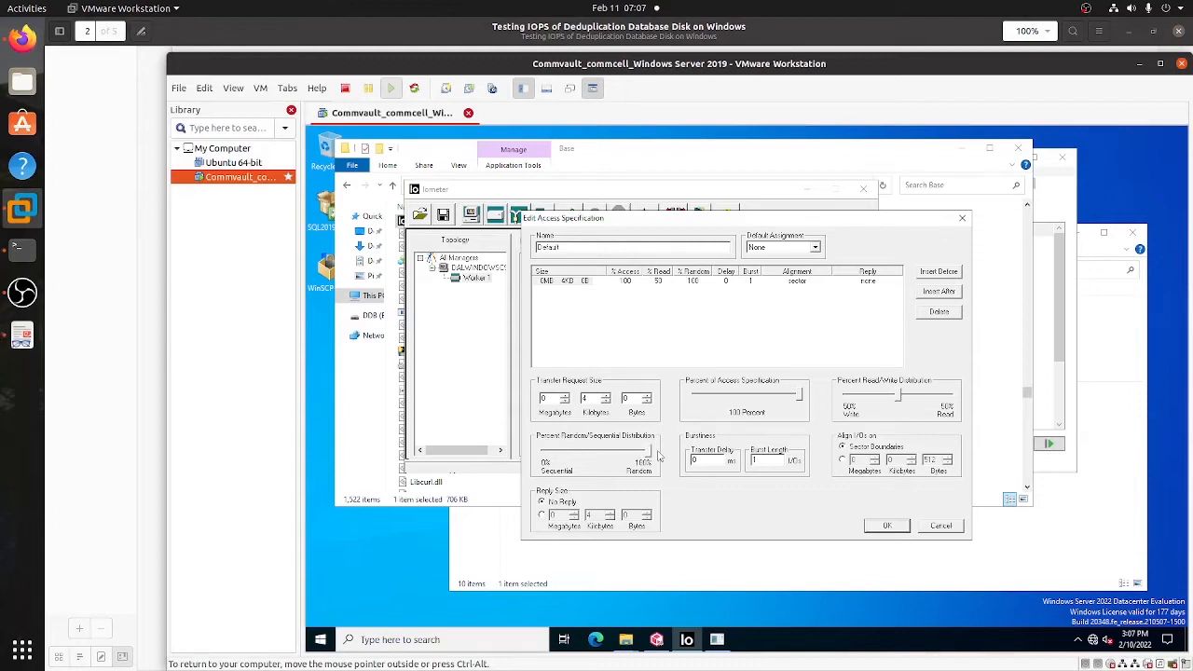
Highlight the guide's OK and Add instructions, and in the virtual machine save the Default specification and assign it to Worker 1
click(19, 343)
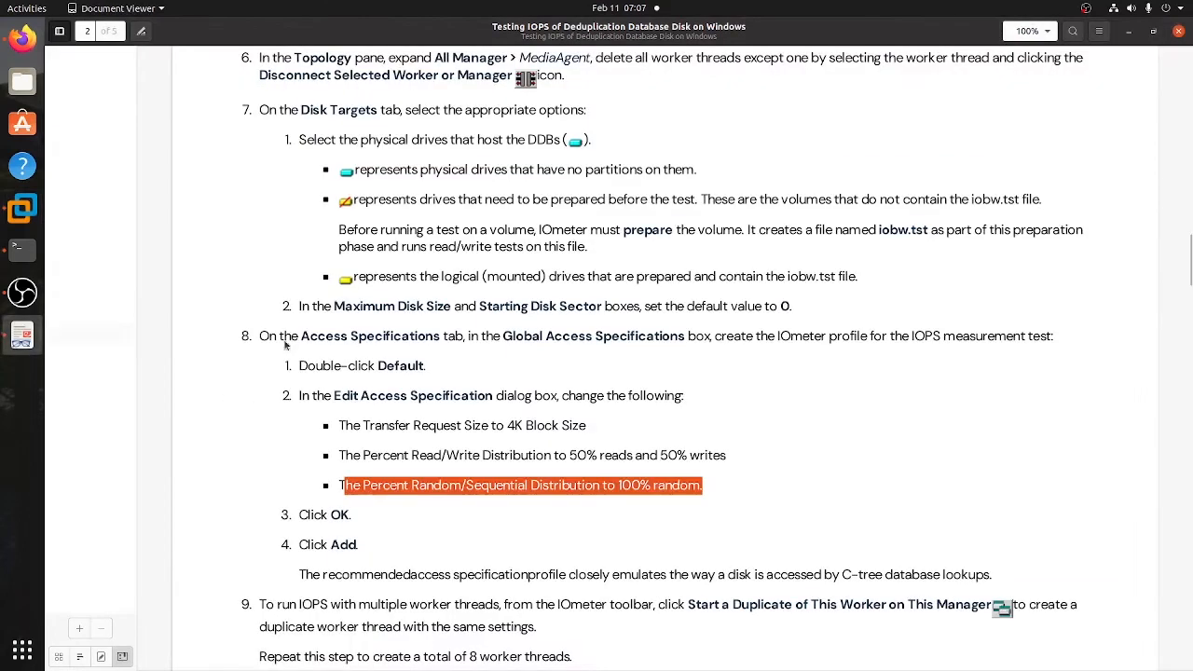
scroll(380, 426, down, 1)
drag(365, 484, 321, 454)
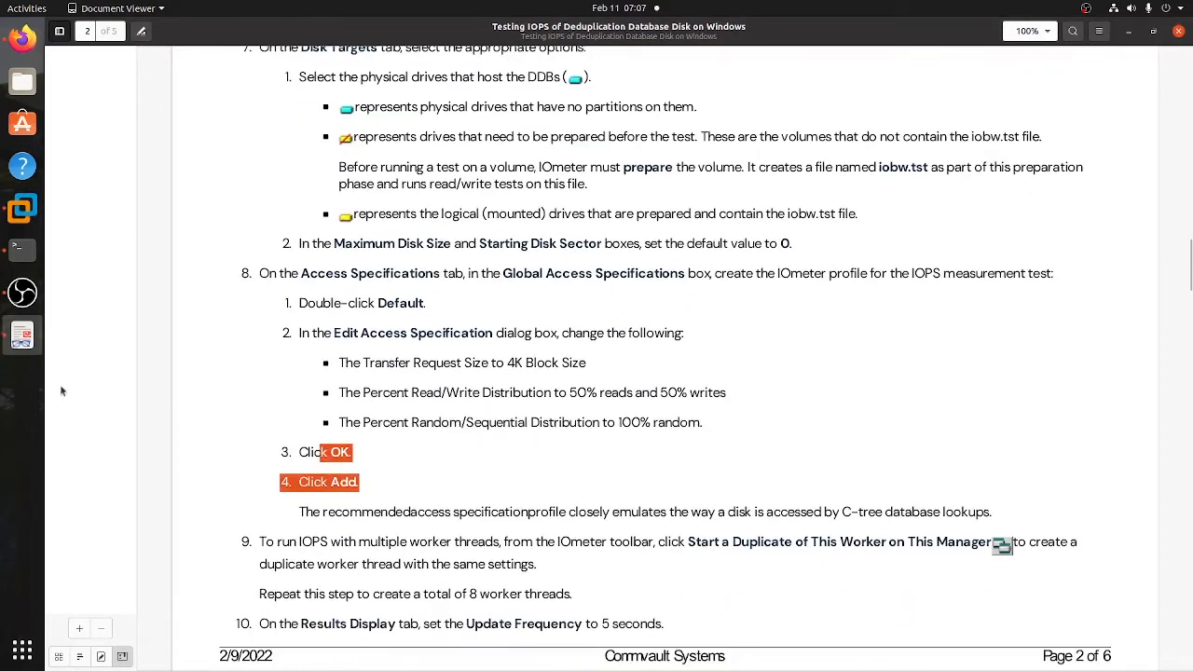
click(19, 216)
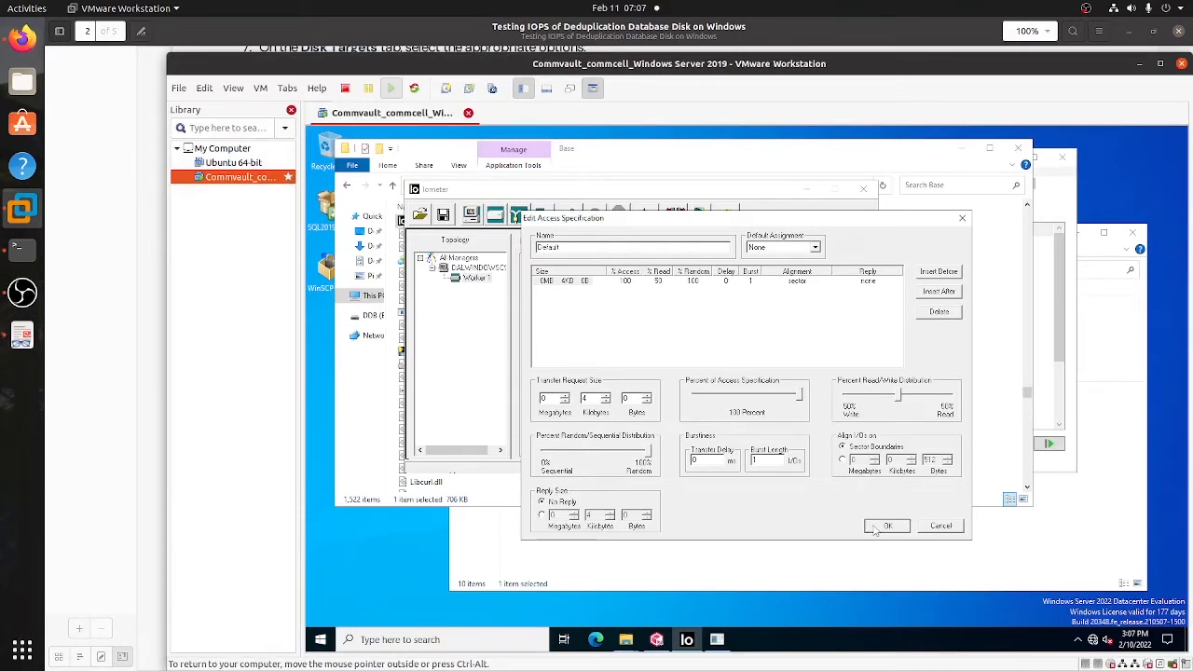
click(885, 527)
click(667, 345)
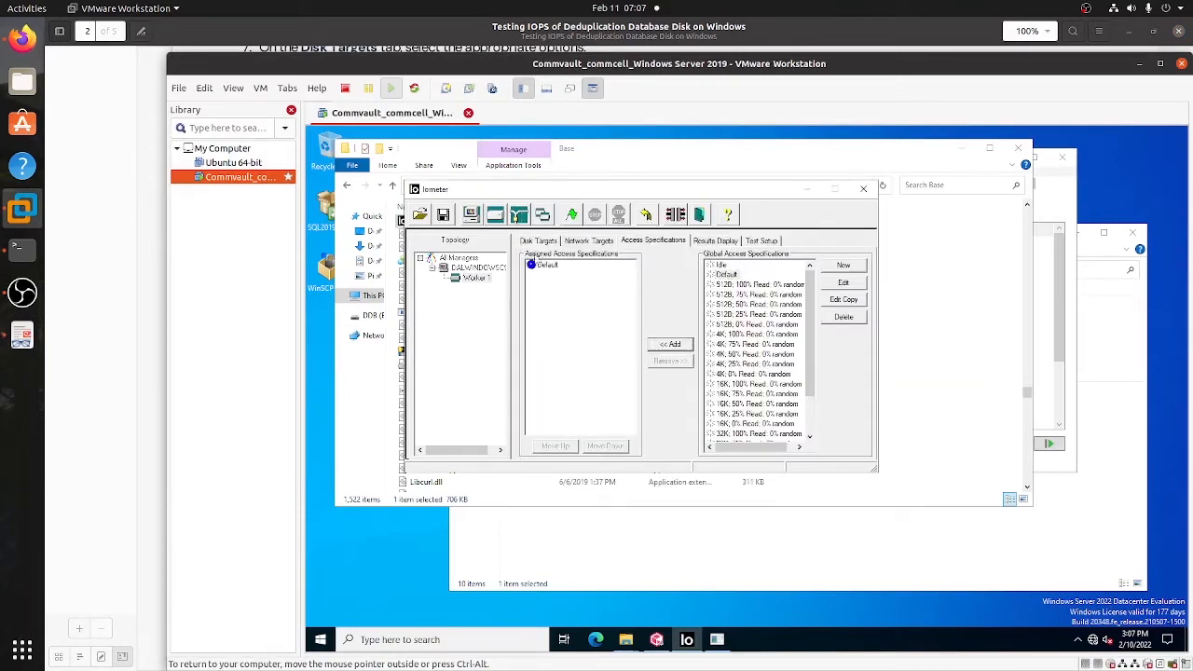
Return to the guide in the Document Viewer and highlight the access profile note and step 9 on duplicating the worker to 8 threads
click(20, 336)
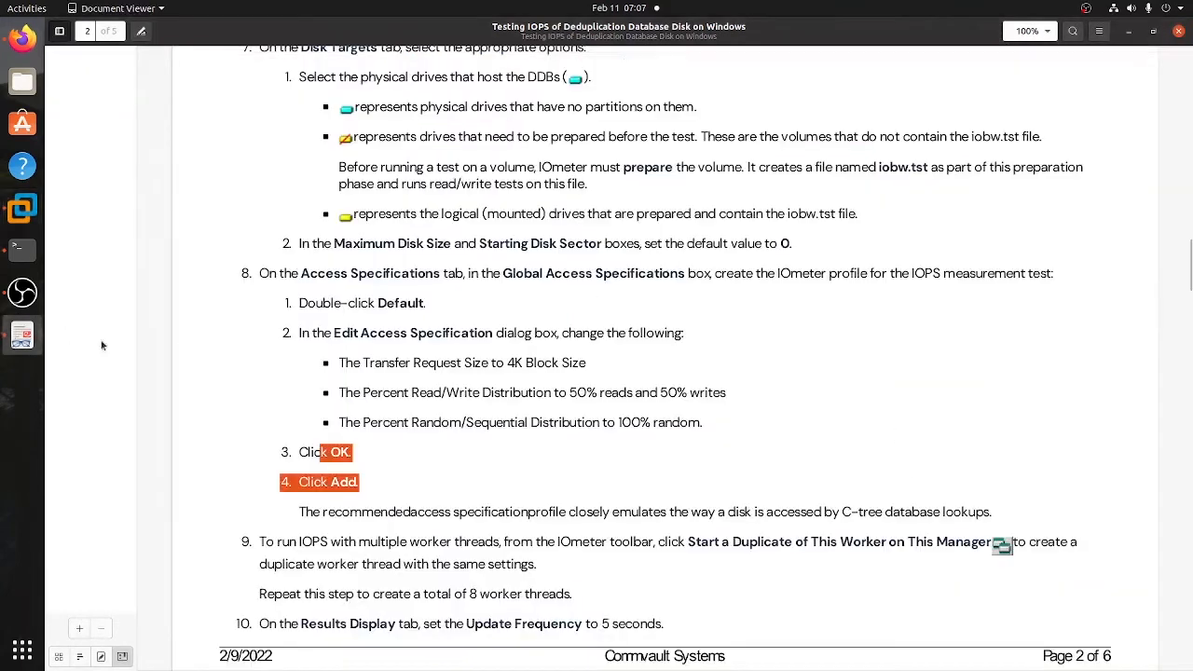
scroll(373, 392, down, 1)
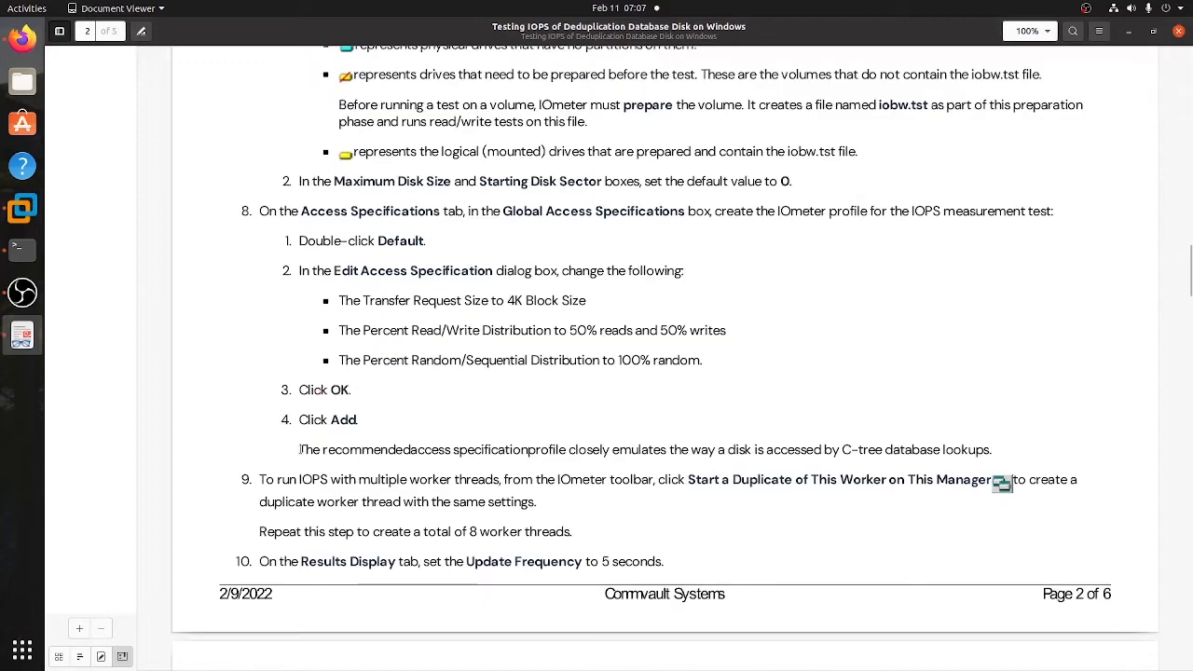
drag(299, 449, 987, 451)
scroll(288, 465, down, 3)
drag(260, 354, 934, 363)
click(708, 359)
drag(982, 363, 943, 361)
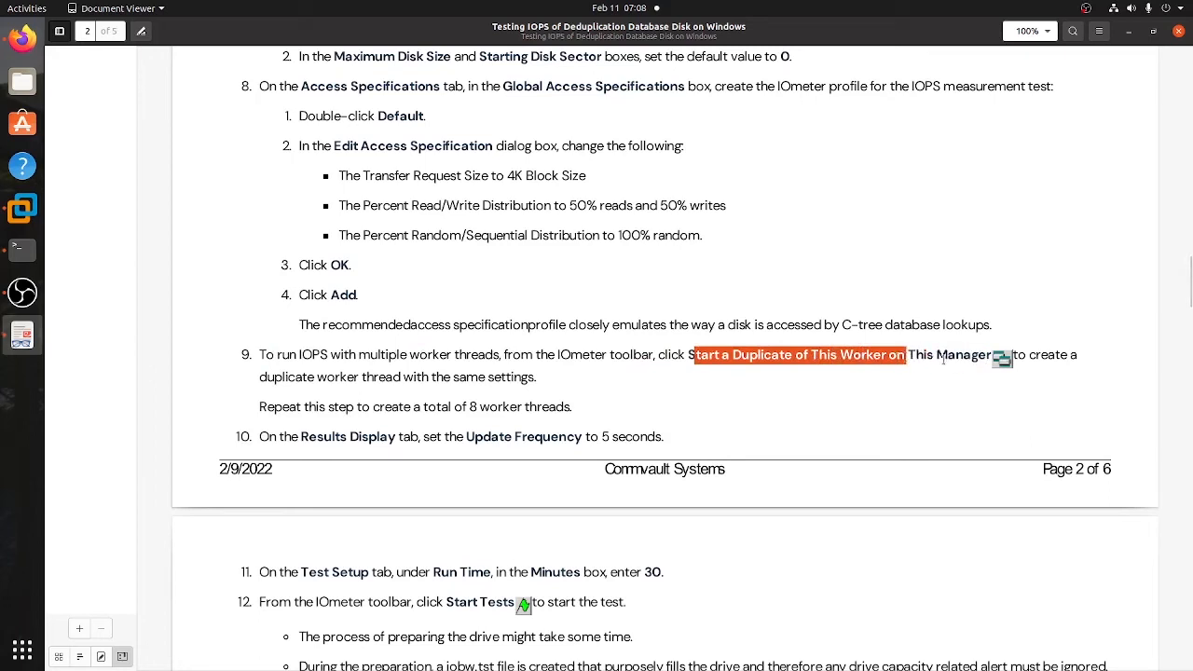
drag(267, 377, 522, 379)
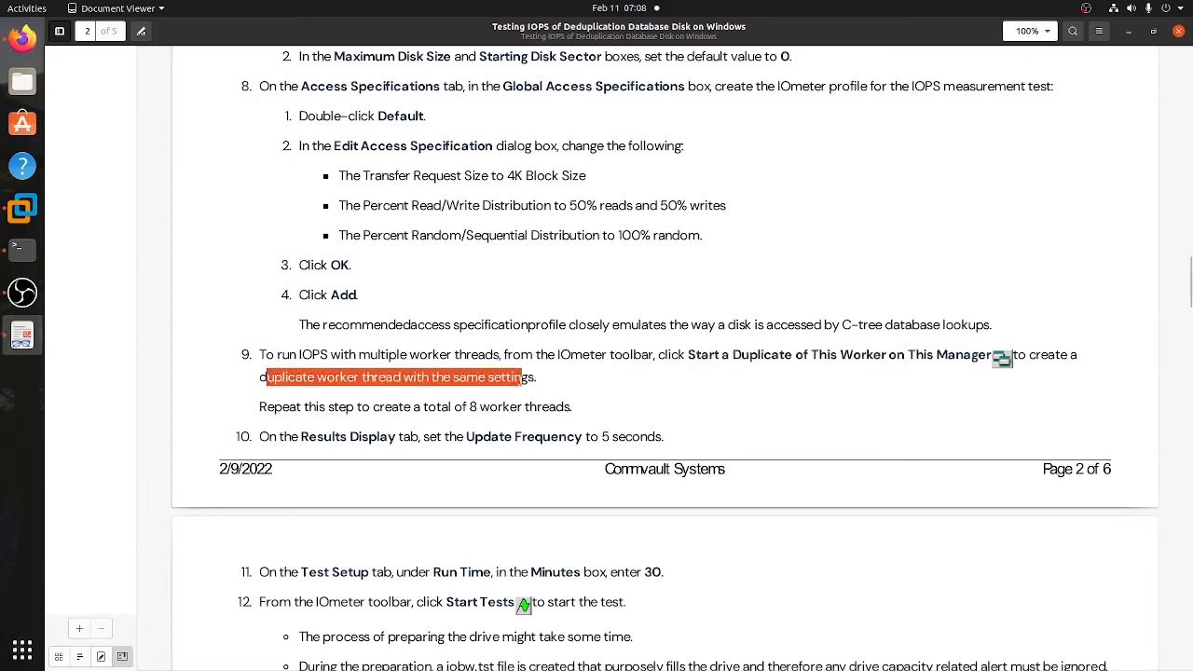
drag(266, 407, 578, 415)
drag(694, 355, 828, 357)
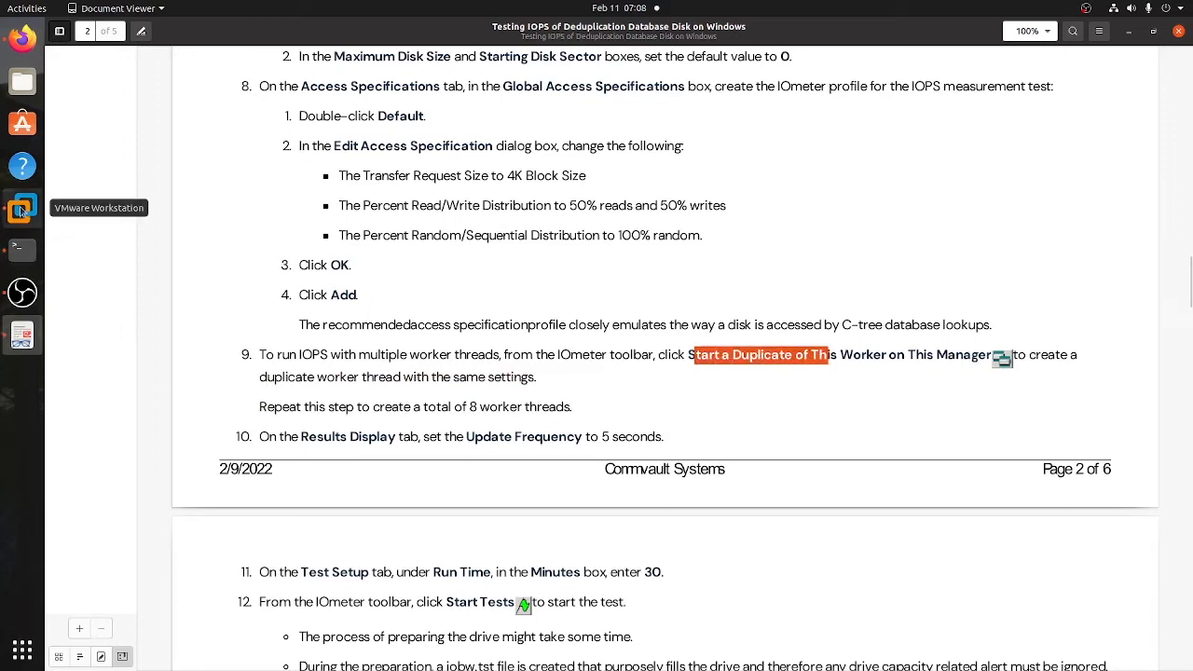
drag(576, 416, 441, 408)
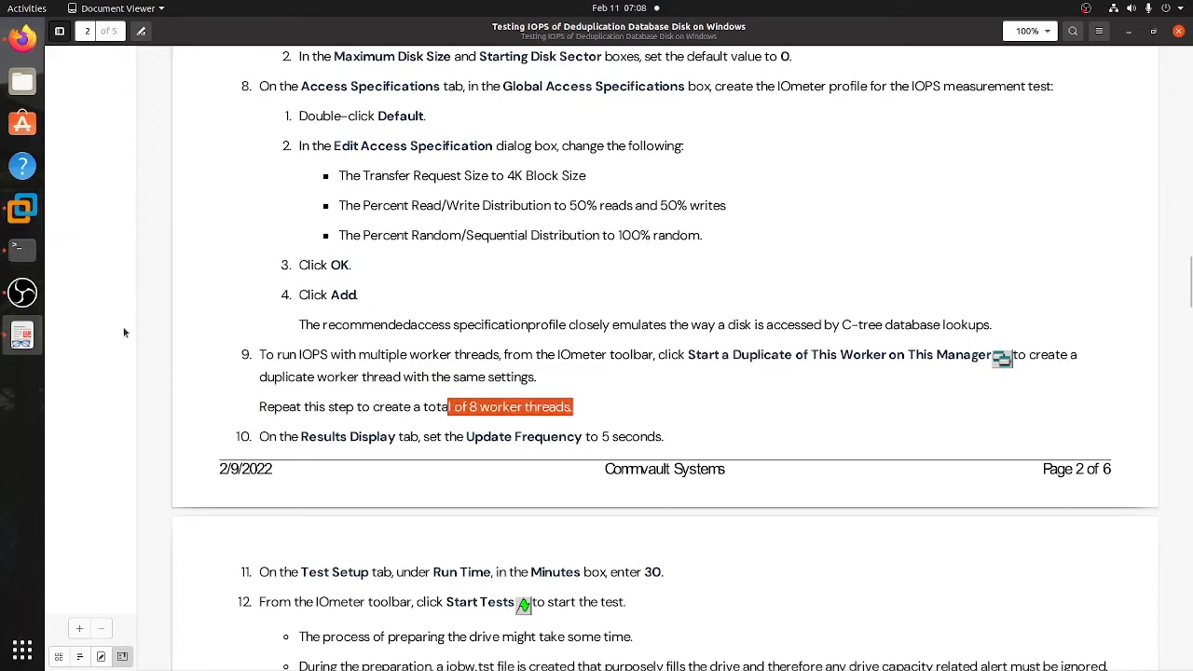
Switch to the virtual machine in VMware Workstation and duplicate Worker 1 seven times on its manager for a total of 8 workers
click(22, 209)
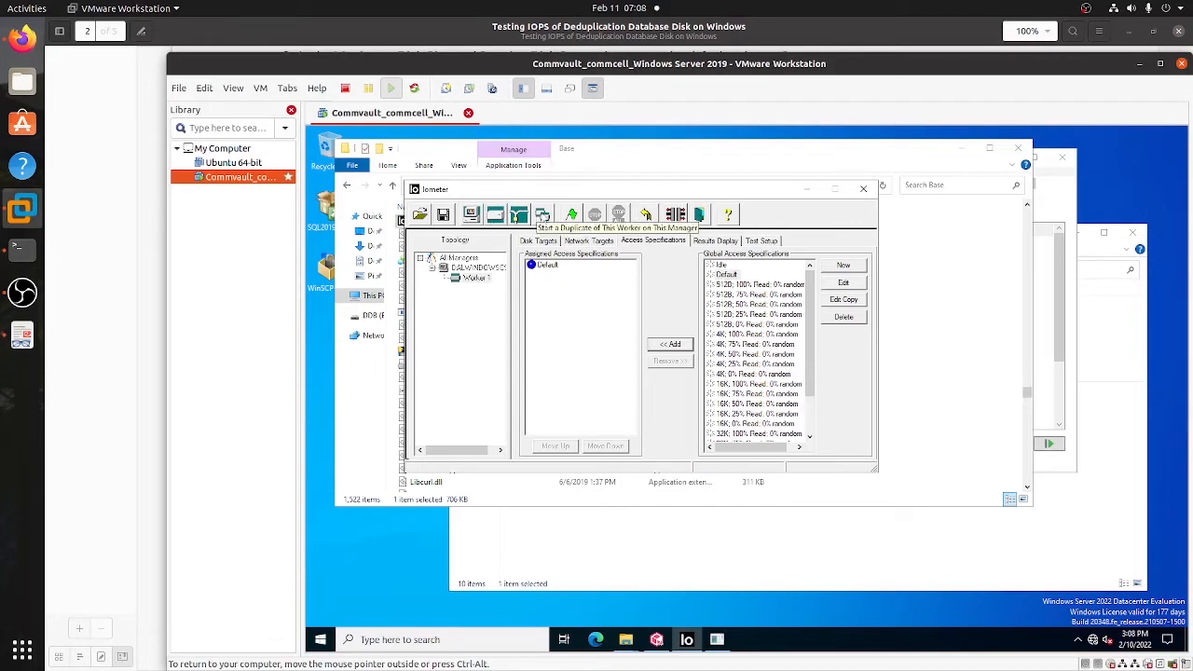
click(477, 281)
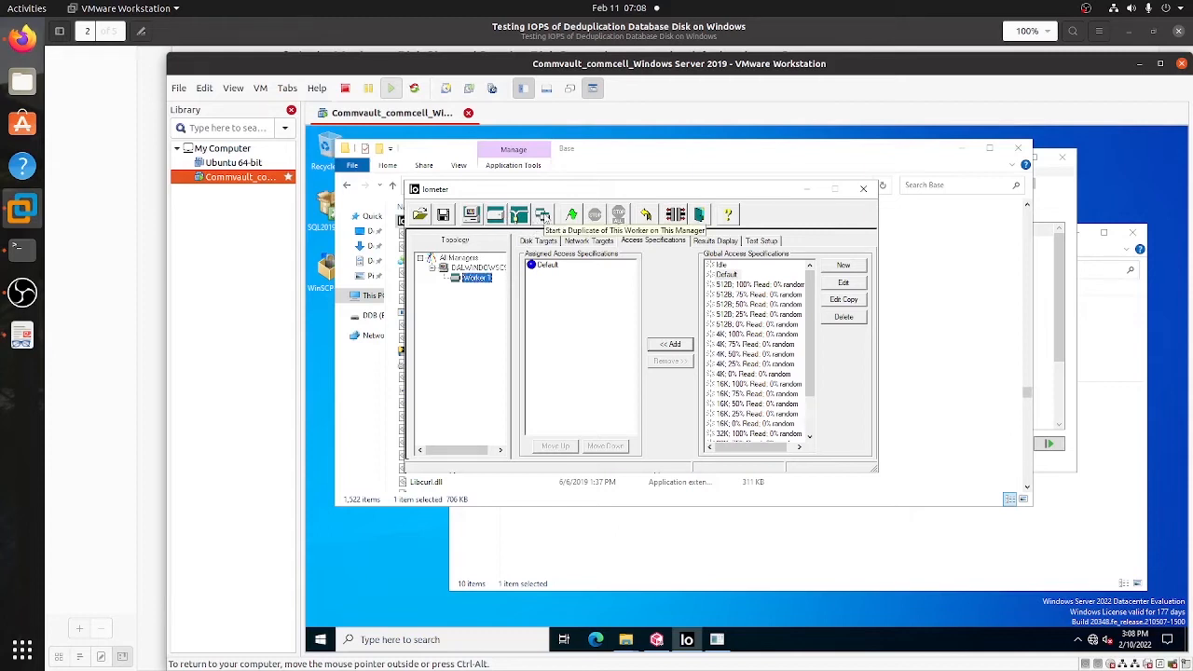
click(543, 216)
click(544, 216)
click(543, 216)
click(544, 216)
click(544, 216)
click(543, 217)
click(543, 217)
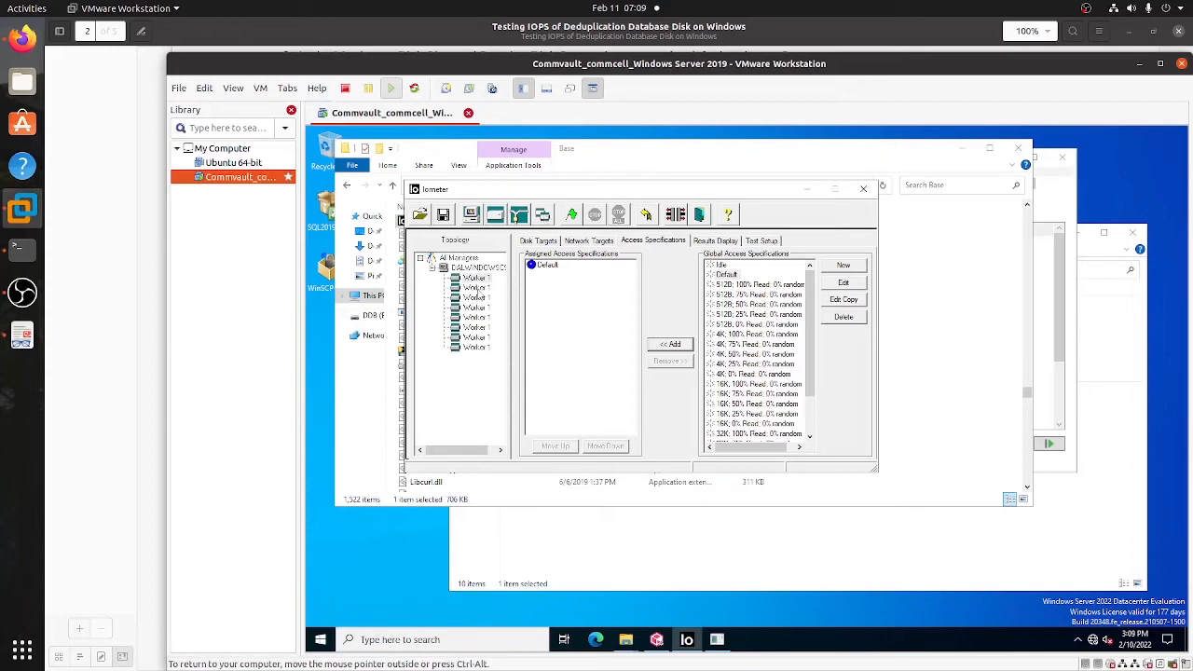
Check the disk targets of several duplicated workers in the topology, including the E:DDB selection
click(545, 241)
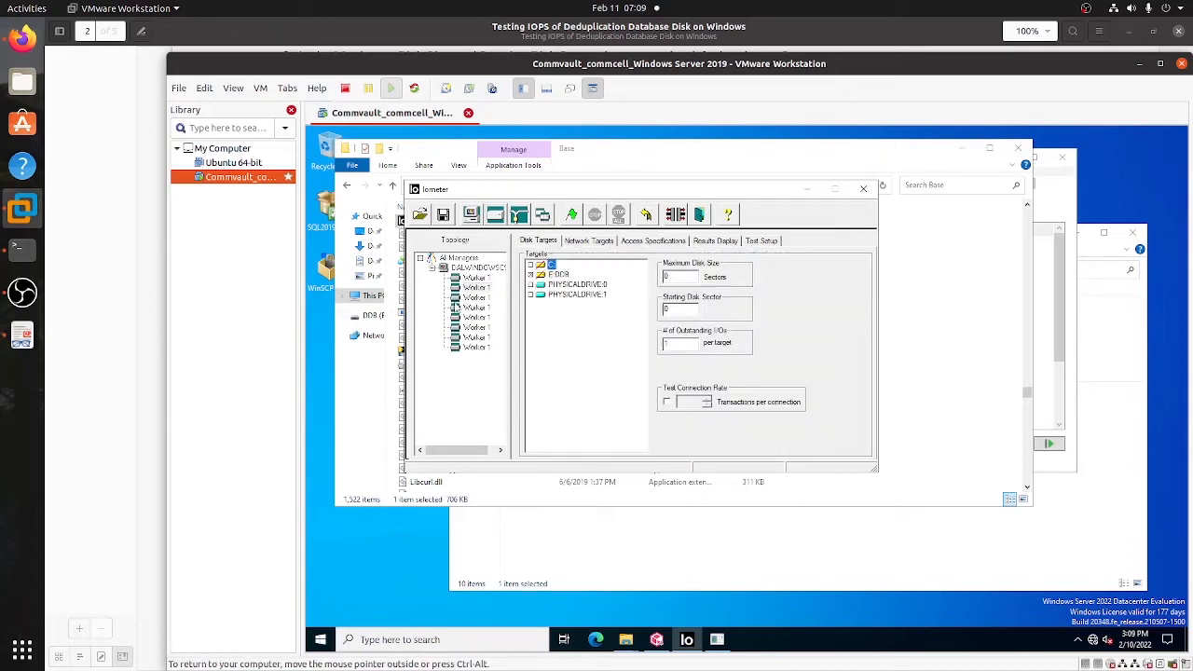
click(478, 298)
click(478, 307)
click(479, 317)
click(476, 278)
click(476, 288)
click(477, 307)
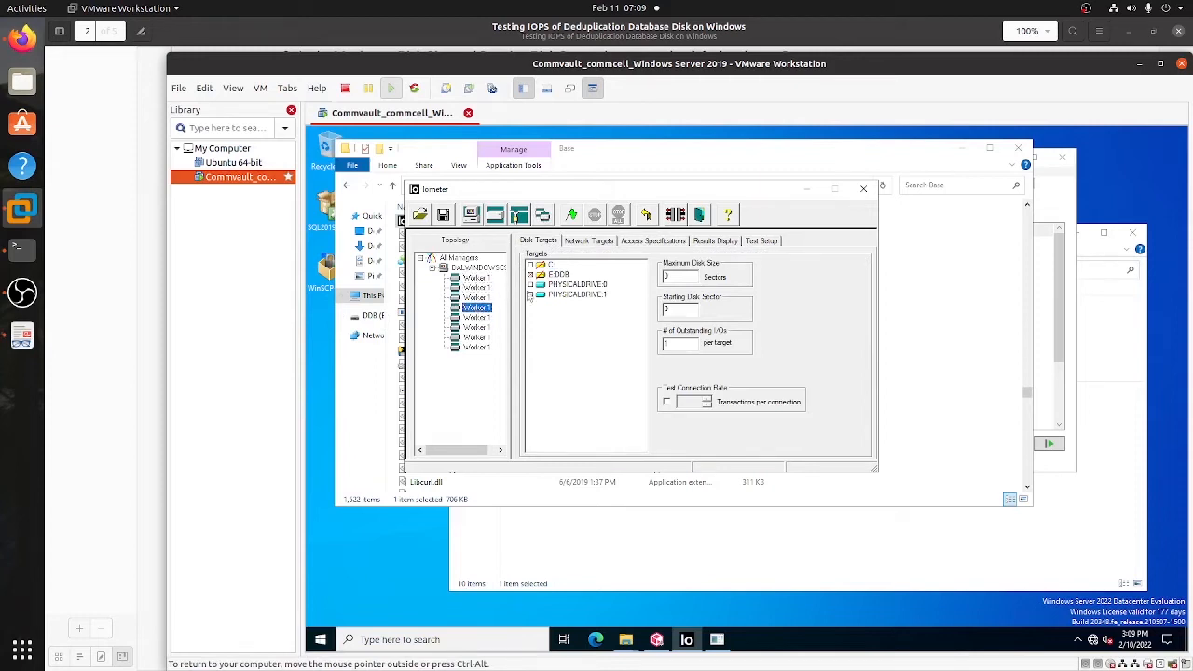
Highlight step 10 of the guide, and set the results display's update frequency to 5 seconds in the virtual machine
click(22, 335)
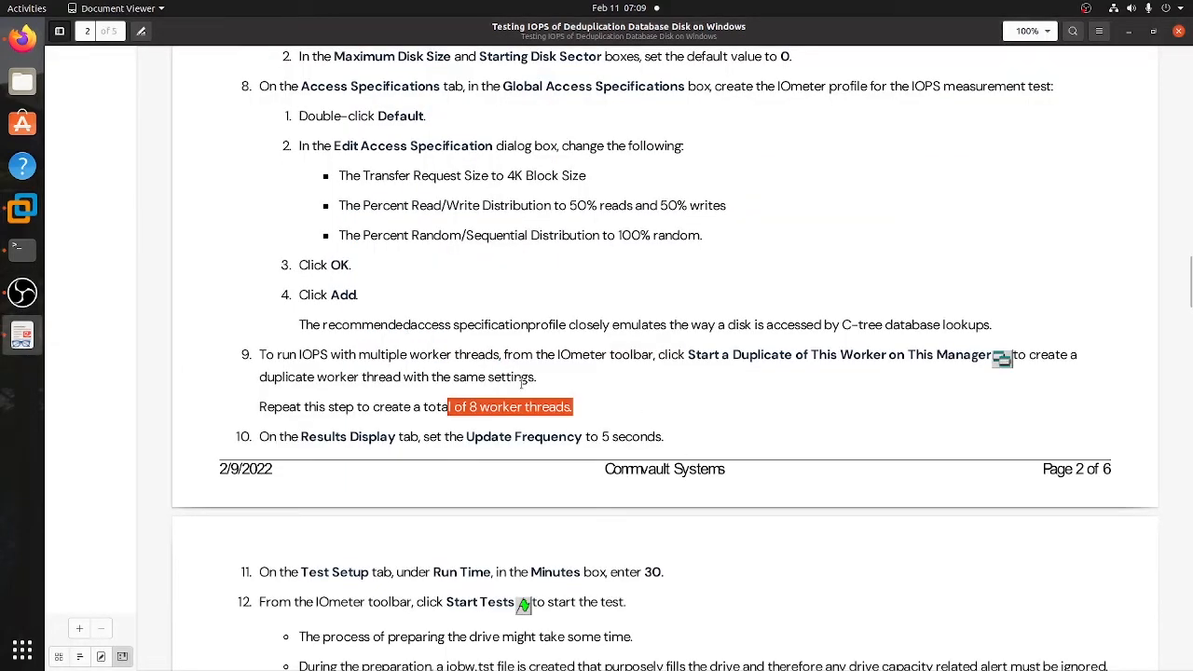
drag(266, 438, 642, 438)
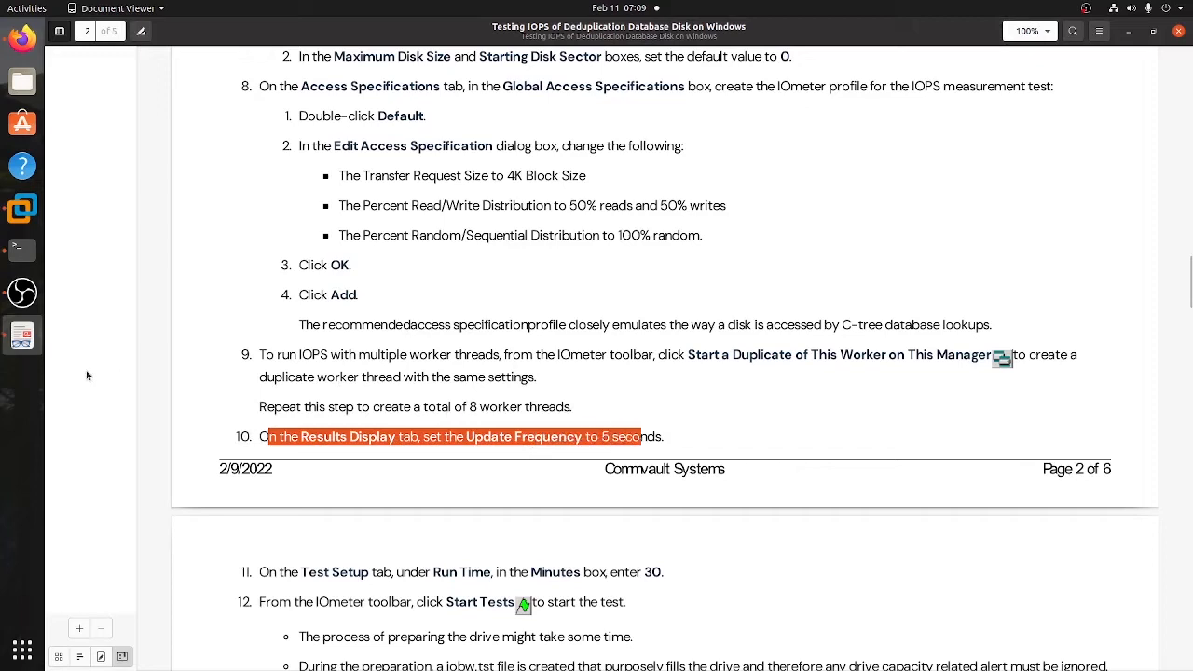
click(22, 209)
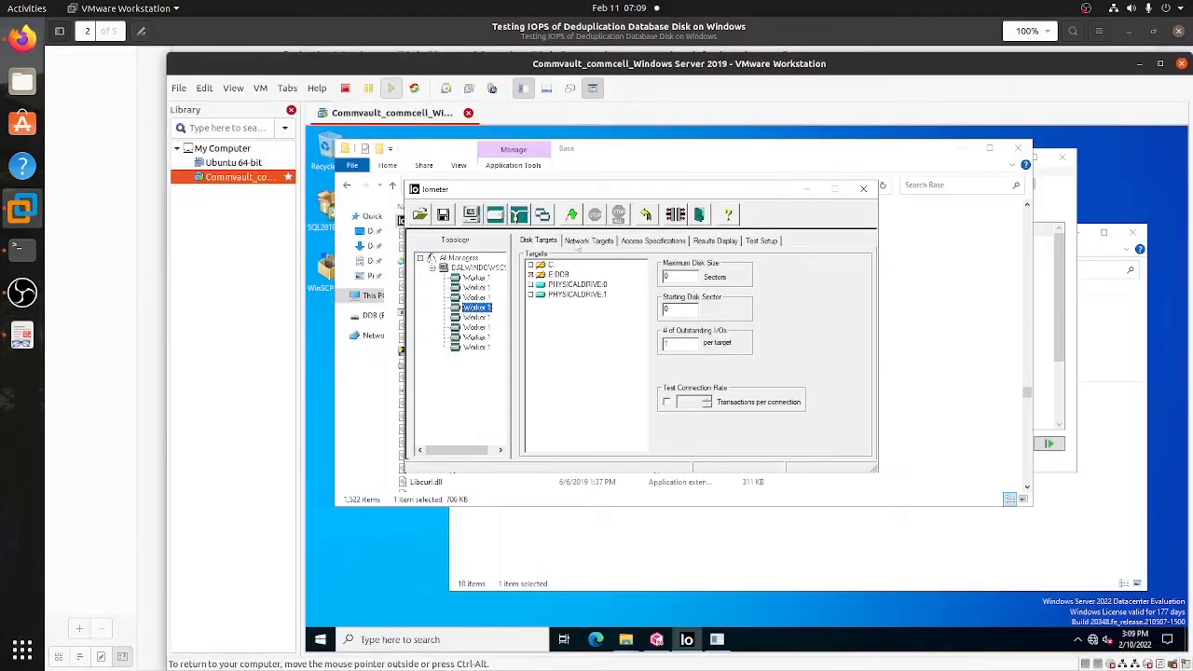
click(717, 241)
drag(846, 268, 772, 269)
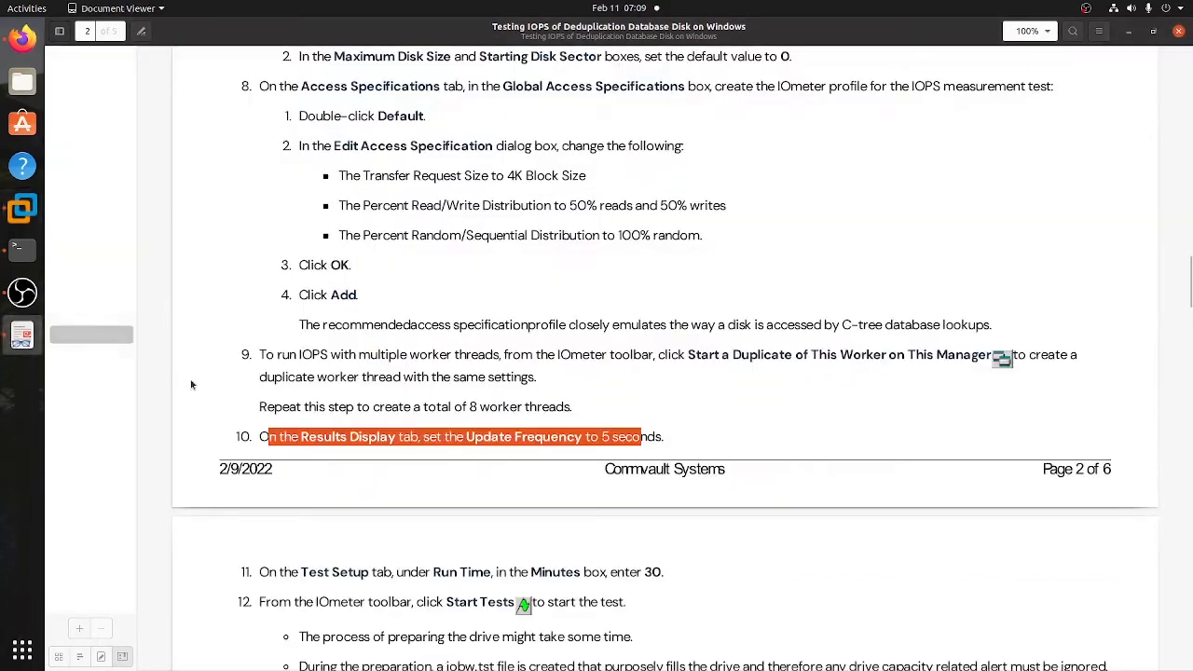
Return to the guide in the Document Viewer and highlight step 11 on the test run time of 30 minutes
click(22, 335)
scroll(511, 434, down, 4)
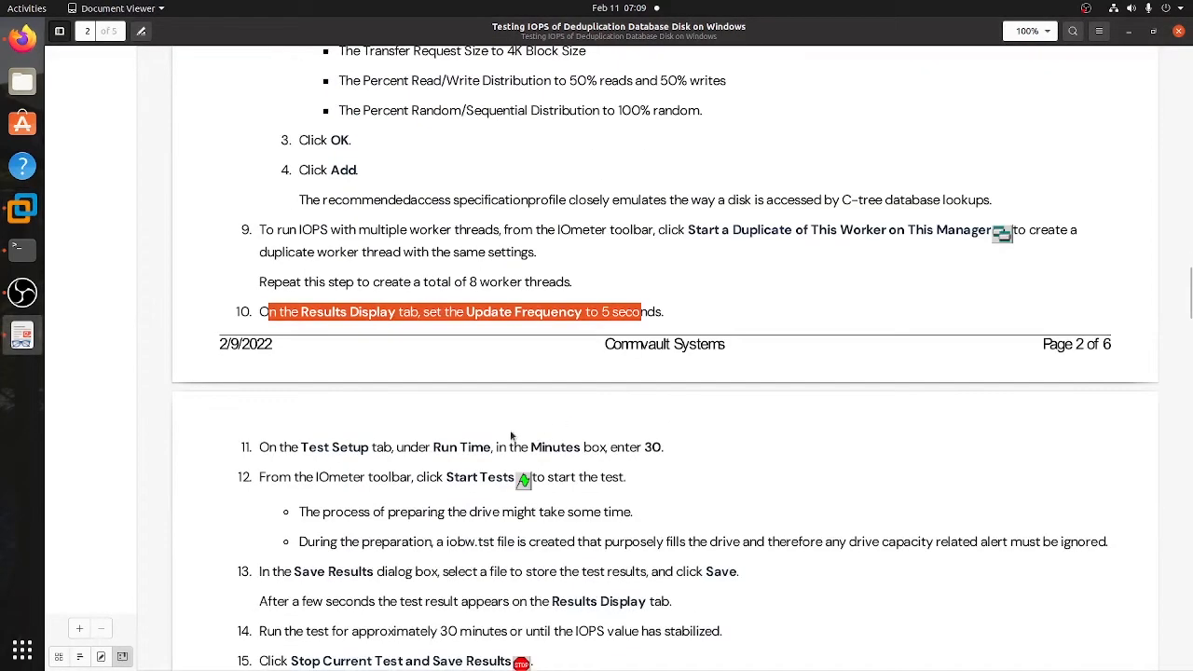
scroll(511, 434, down, 3)
drag(263, 323, 642, 323)
click(609, 322)
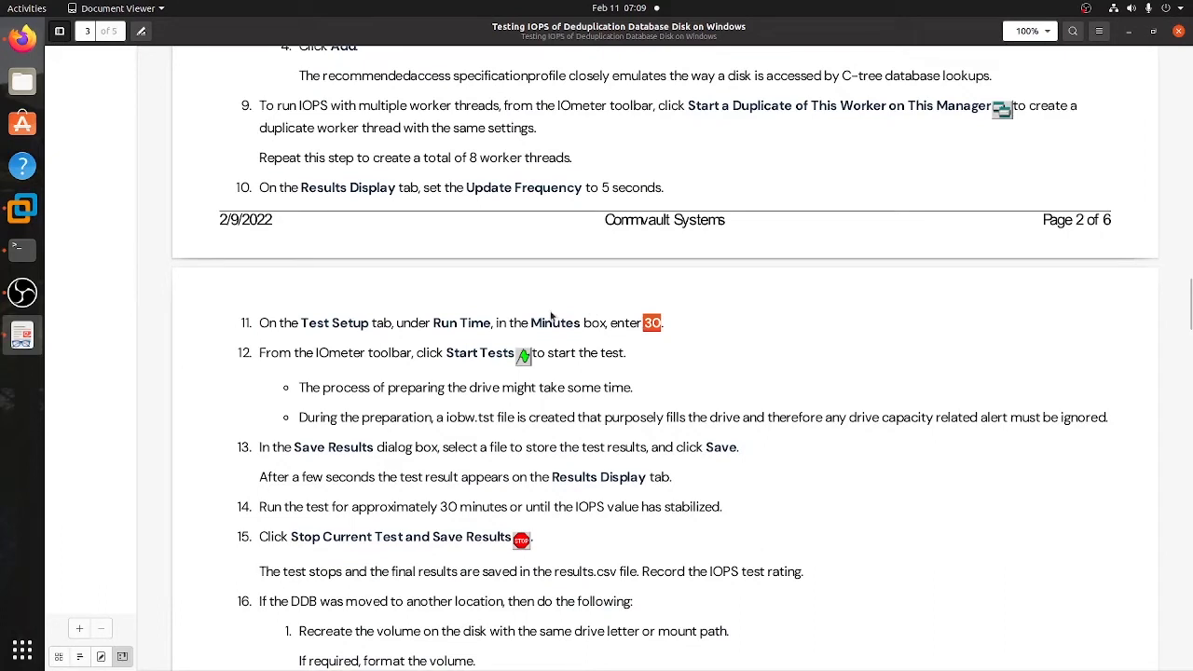
Highlight the full step 11 instruction in the guide, and set the IOmeter test run time to 5 minutes in the virtual machine
click(650, 326)
drag(671, 327, 642, 326)
click(669, 327)
drag(667, 328, 645, 330)
drag(275, 323, 663, 328)
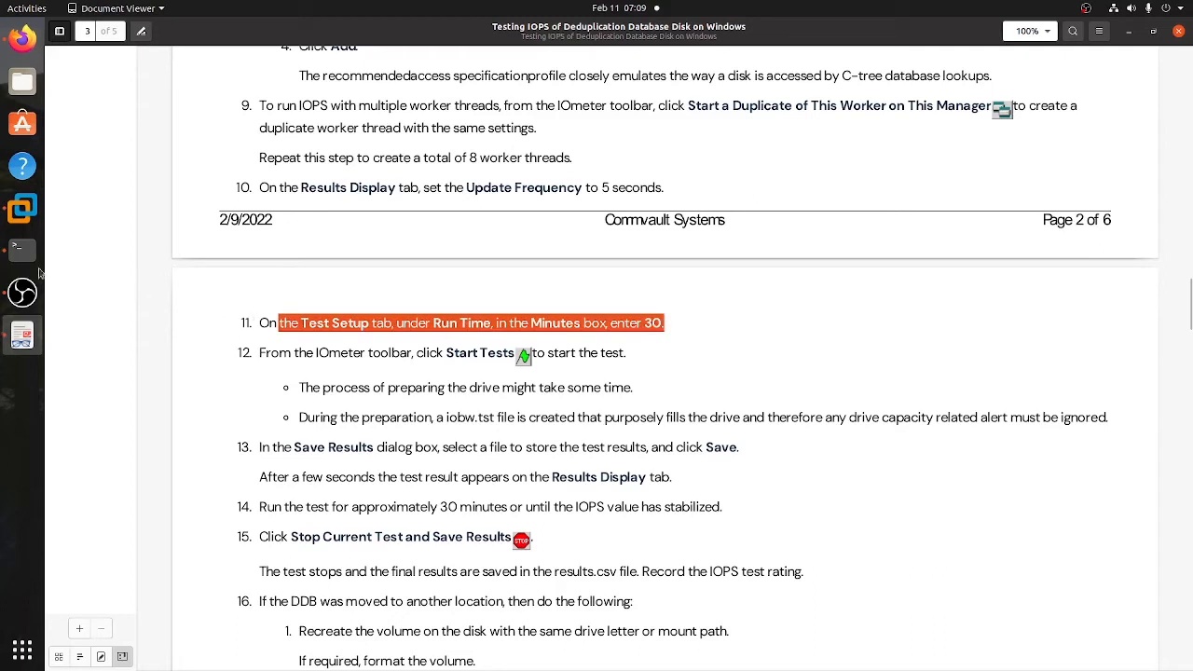
click(23, 208)
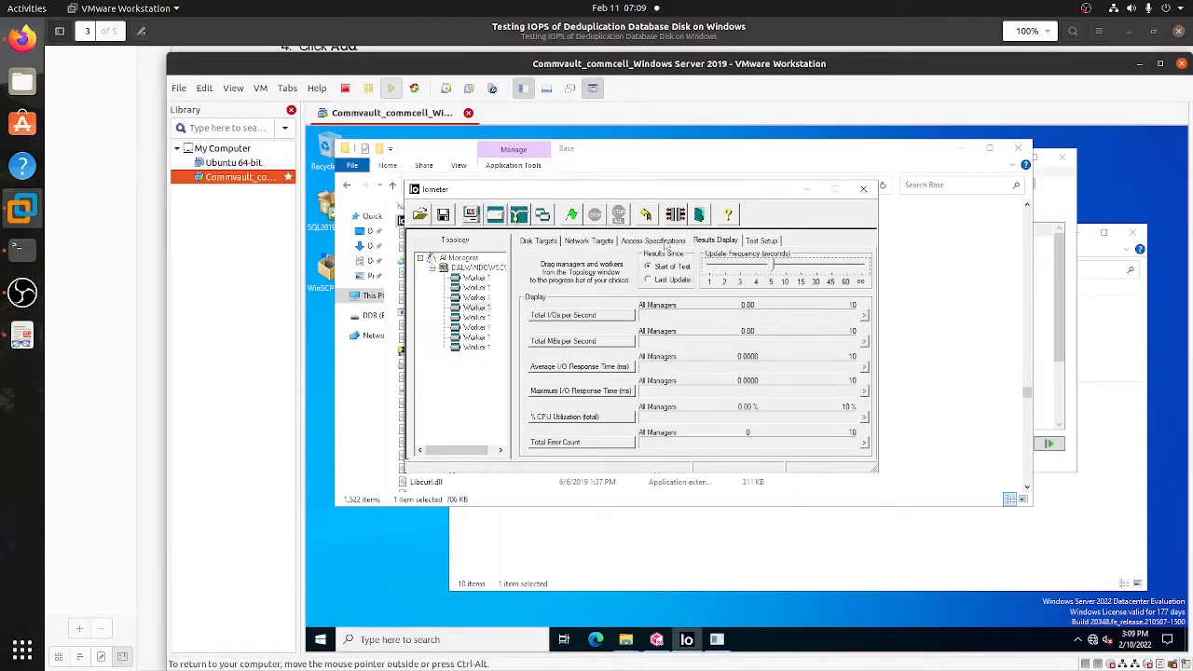
click(759, 243)
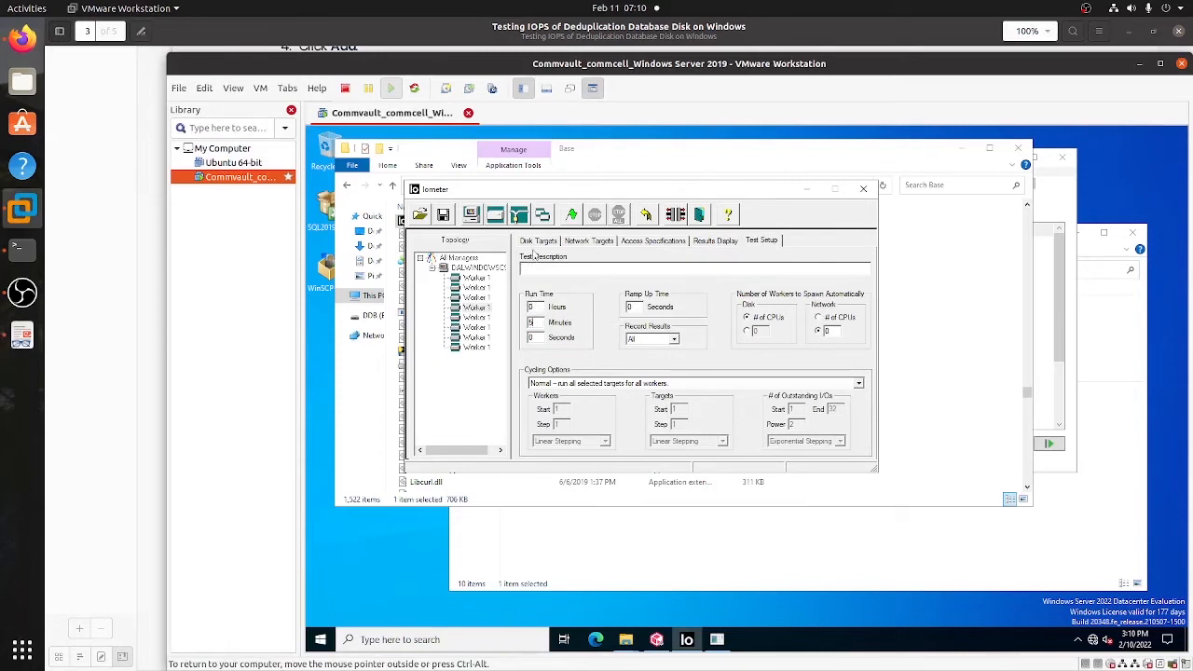
Return to the guide in the Document Viewer and highlight step 12 on starting the test and the iobw.tst file name
click(22, 336)
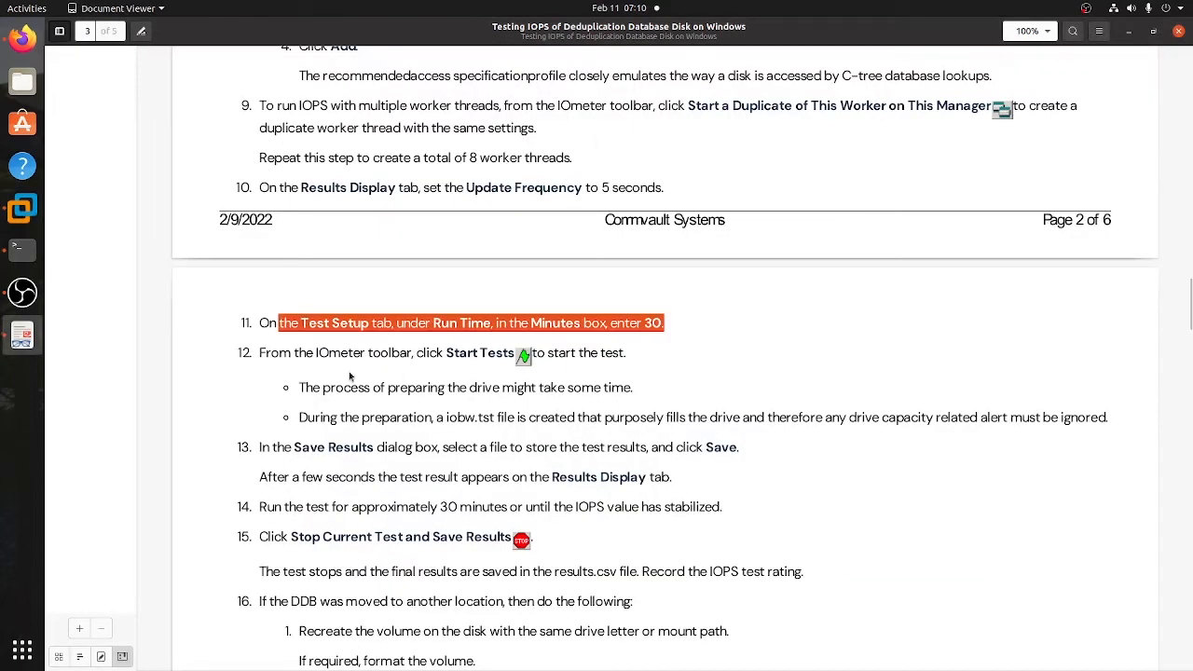
drag(266, 354, 623, 359)
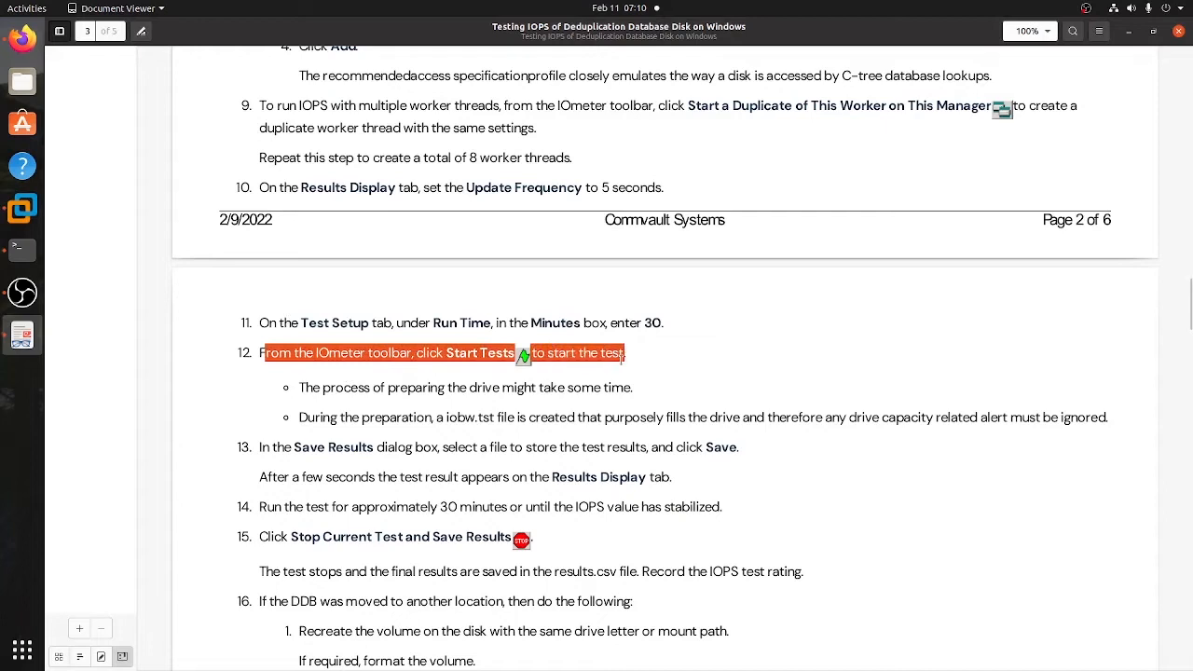
scroll(422, 406, down, 3)
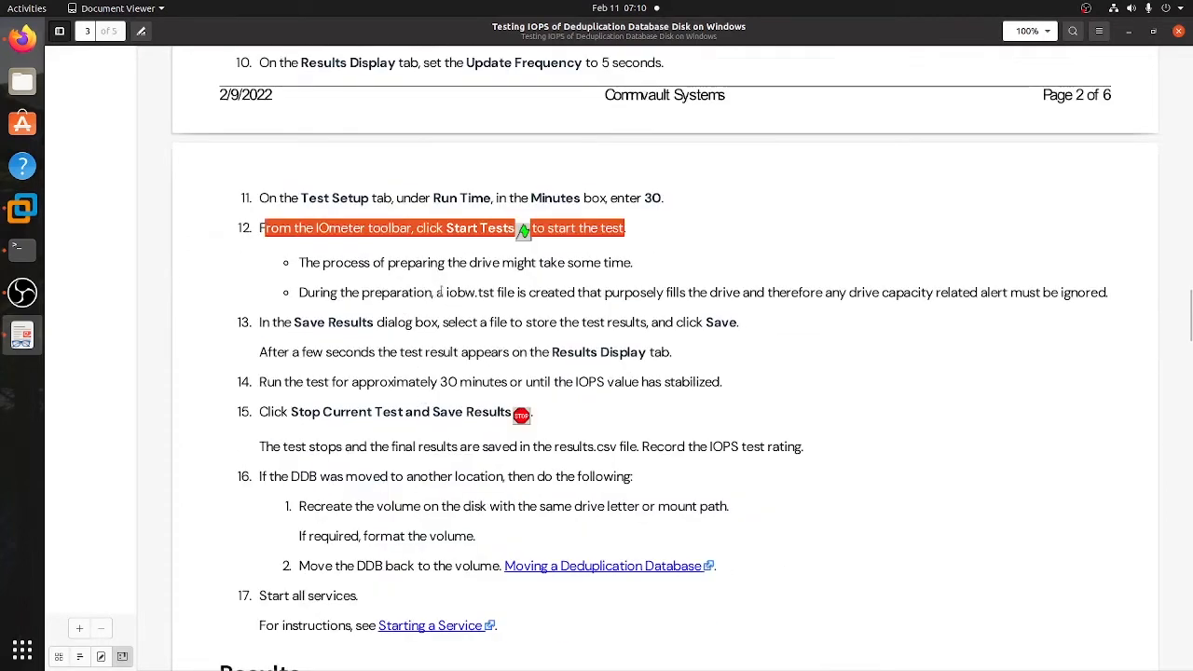
drag(446, 291, 495, 293)
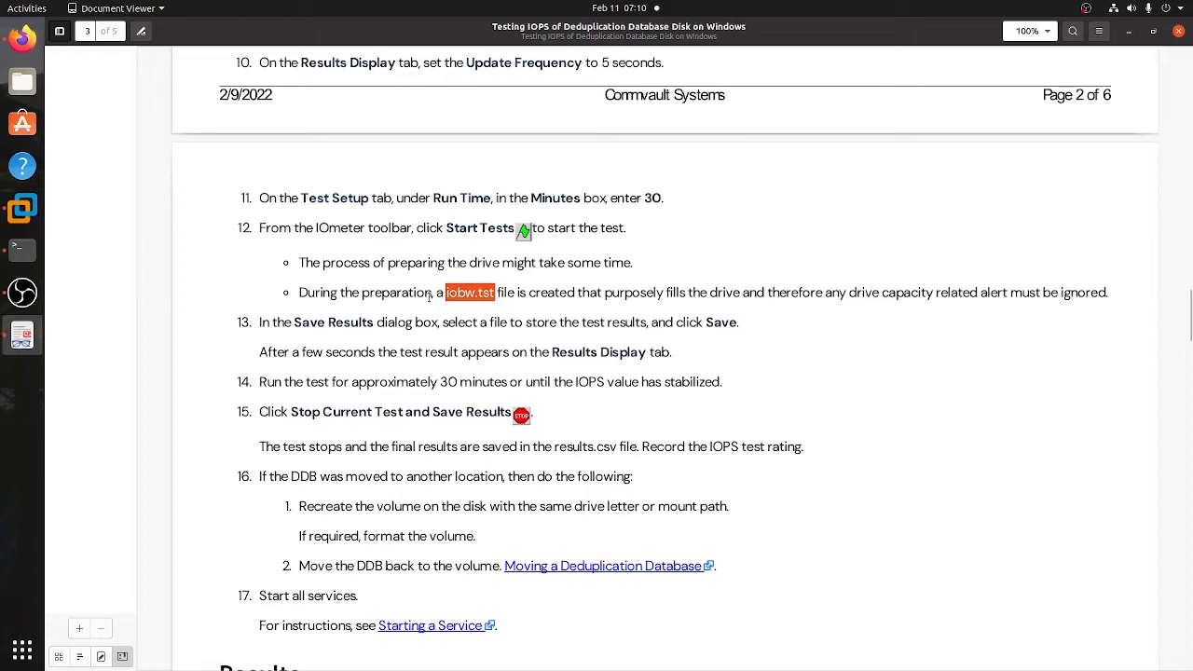
drag(361, 295, 449, 295)
click(447, 296)
drag(445, 295, 494, 295)
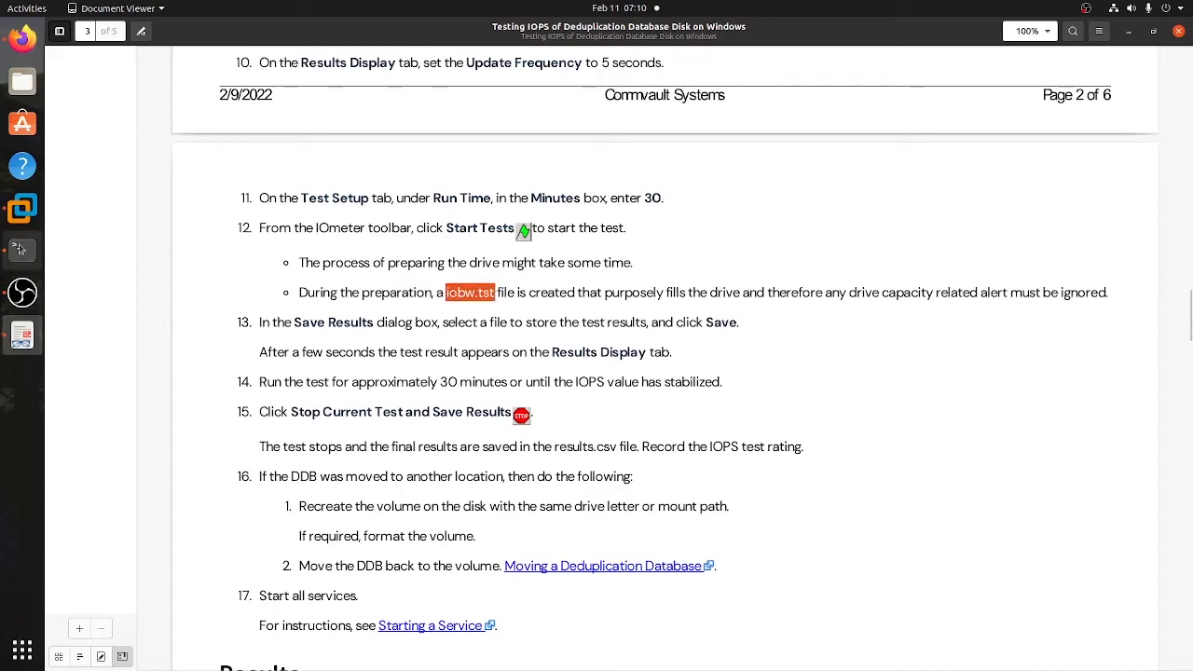
Check the DDB (E:) drive's free space in the virtual machine and show the proceed with caution sign images in Firefox
click(23, 216)
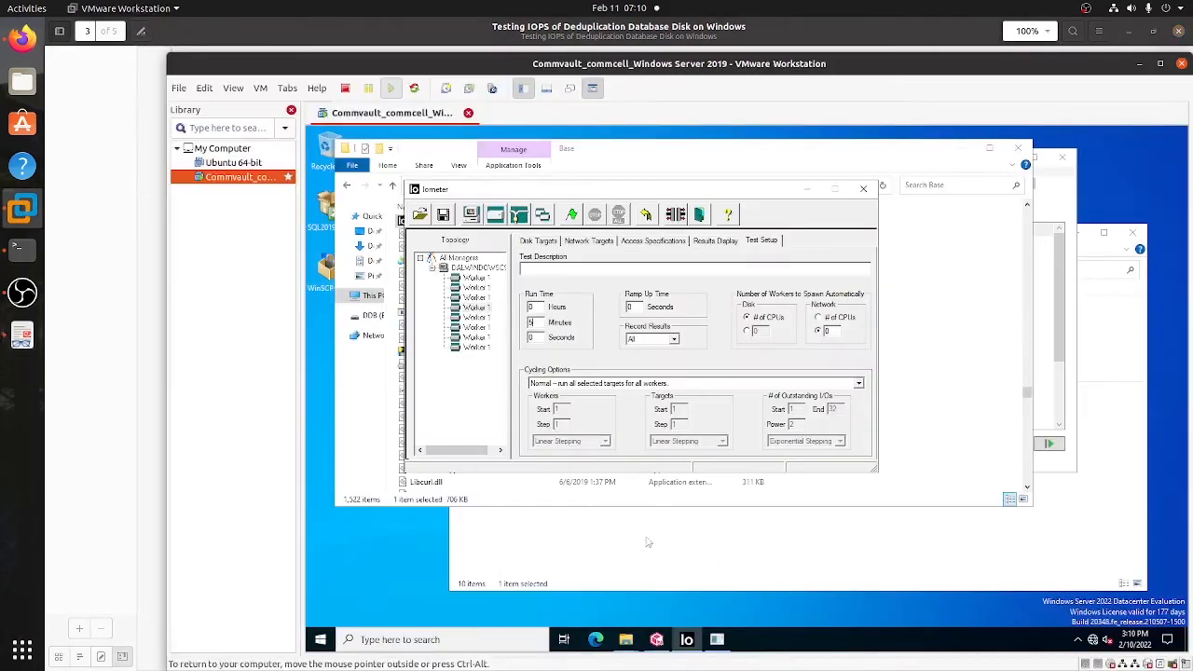
click(661, 551)
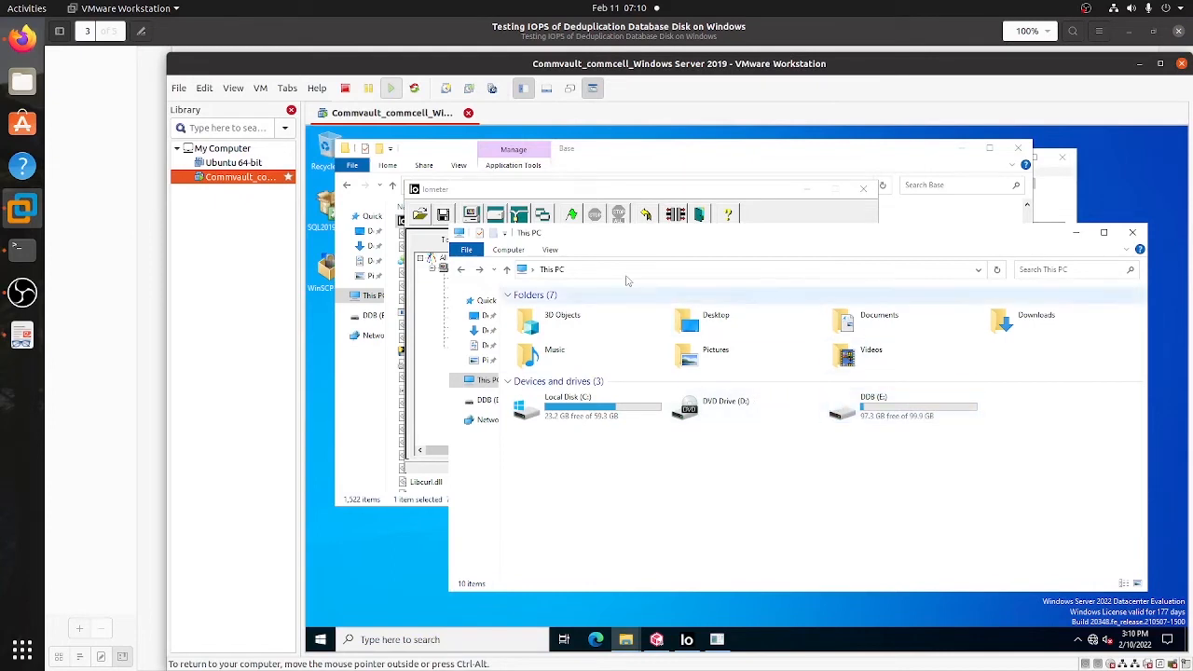
click(28, 337)
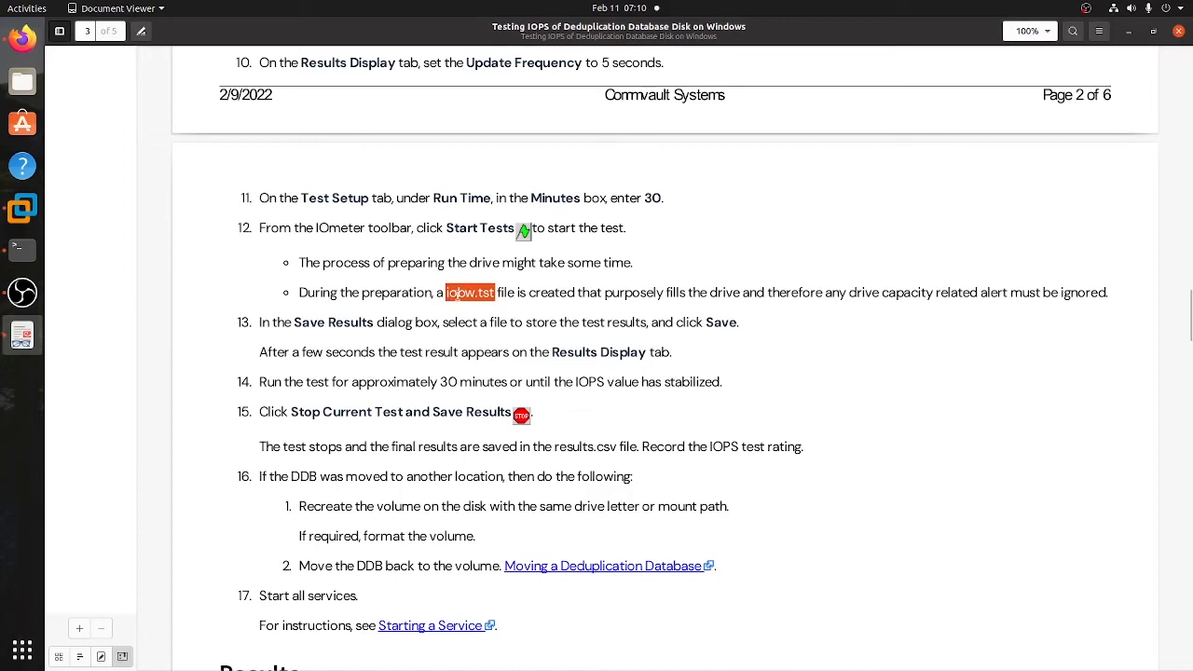
click(20, 212)
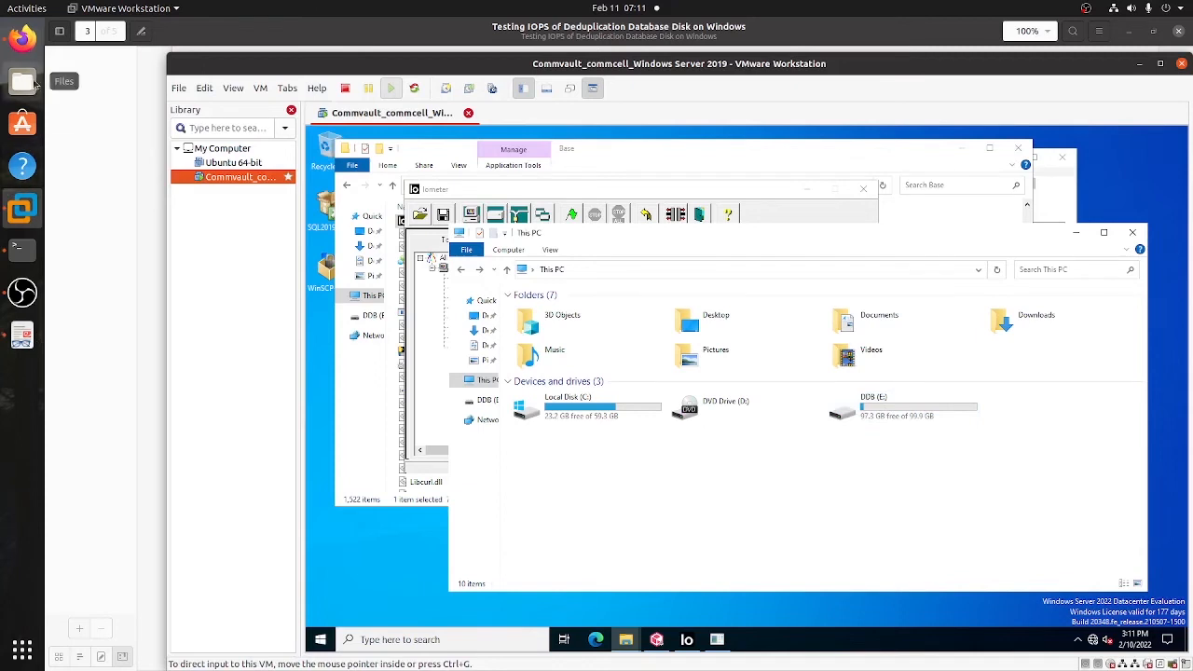
click(22, 37)
mouse_move(470, 357)
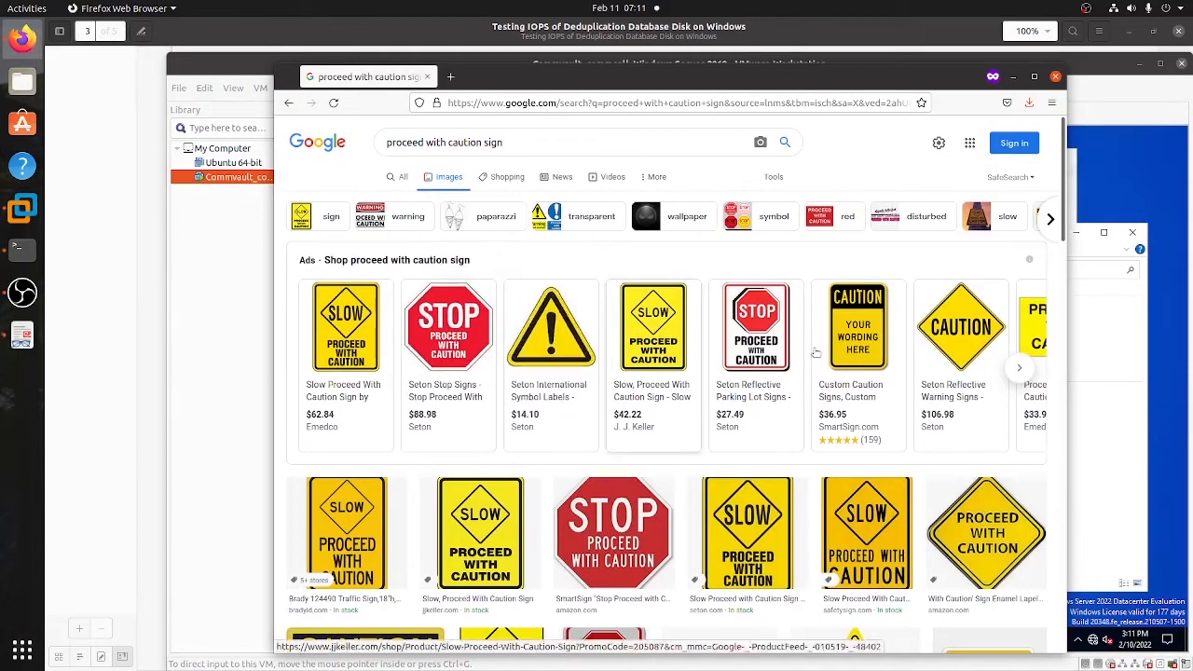
click(208, 351)
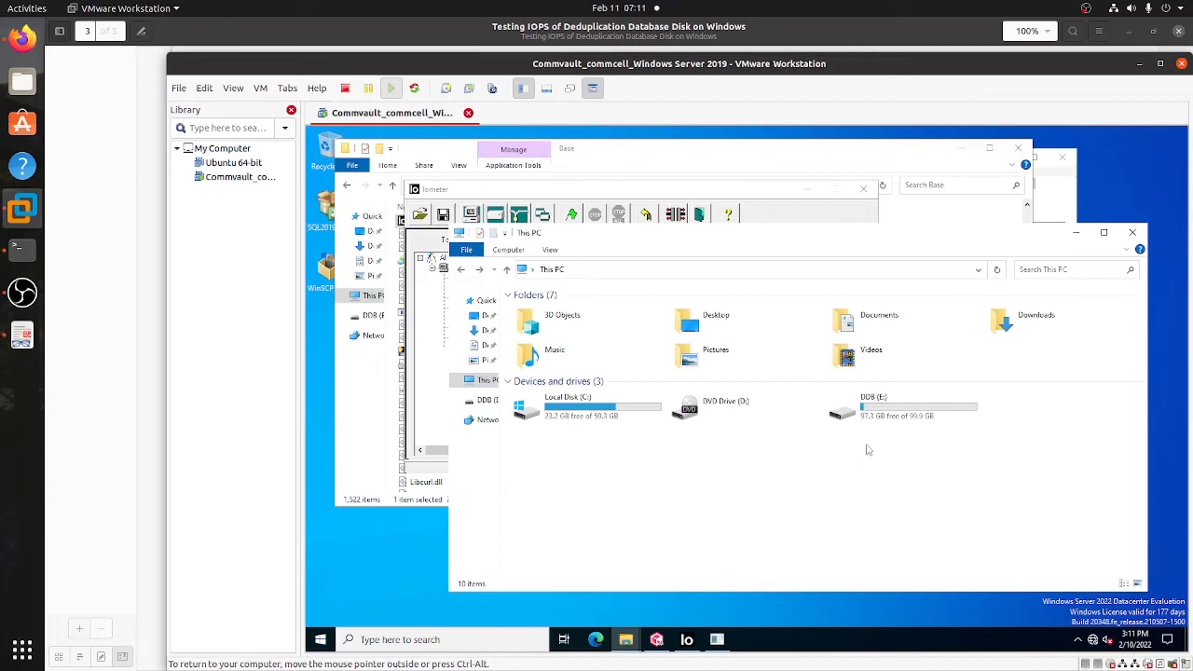
Return to the guide and highlight the drive-filling note, step 13 on saving the results and step 15 on stopping the test
click(21, 338)
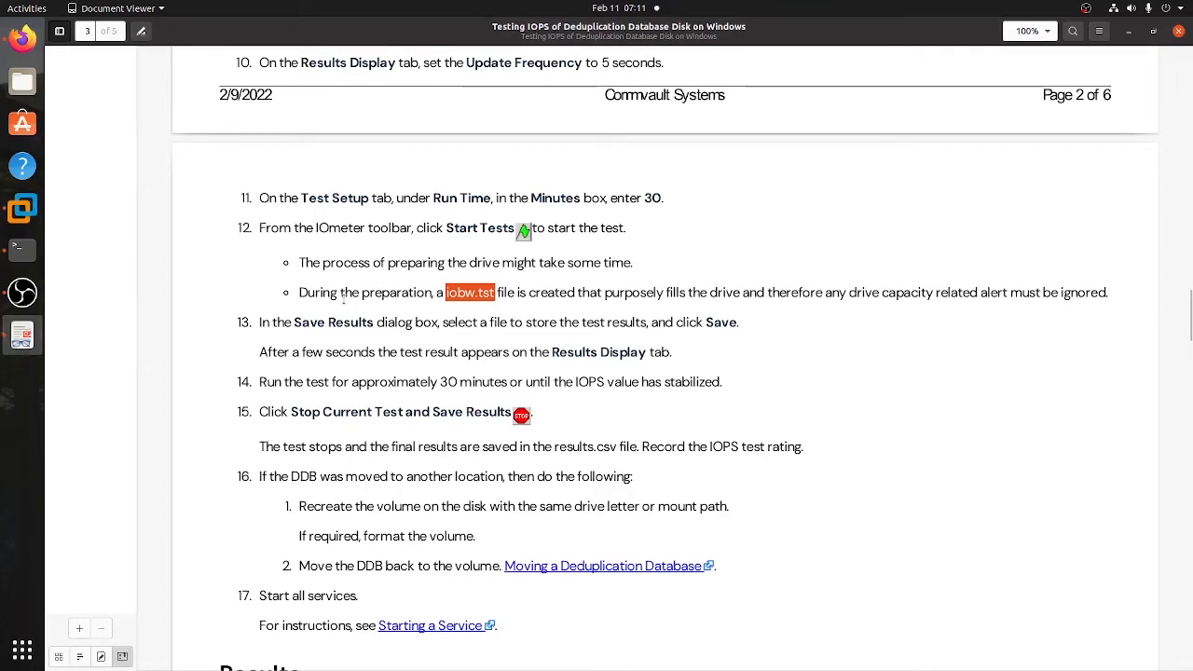
drag(314, 294, 495, 294)
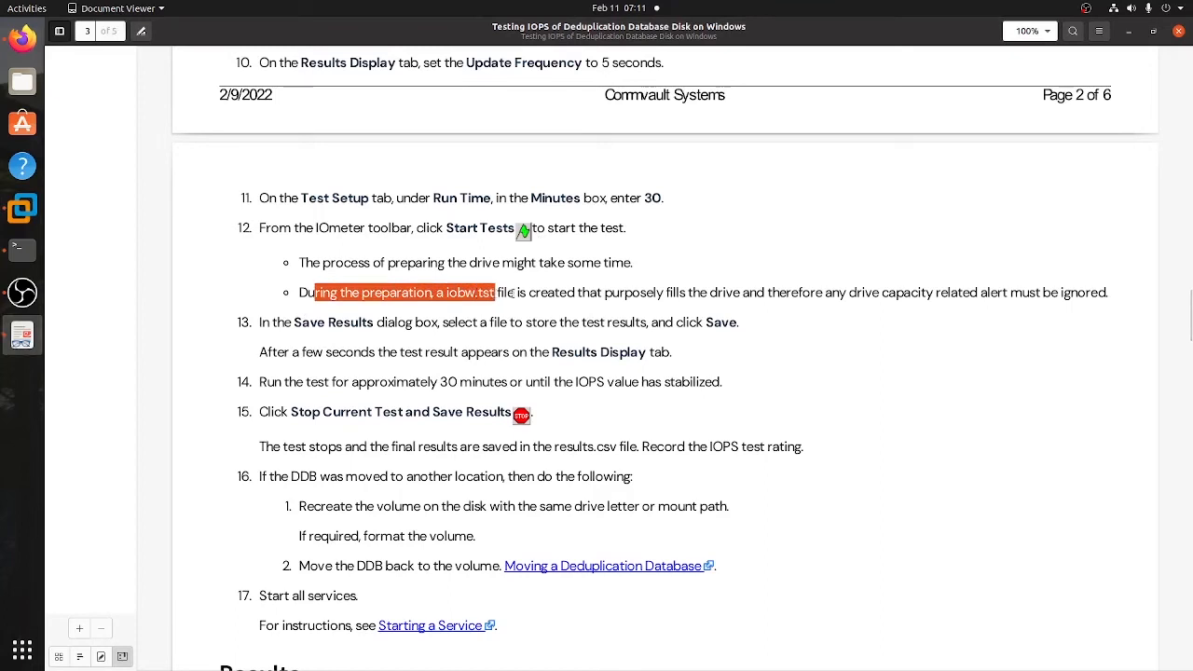
drag(610, 294, 1107, 296)
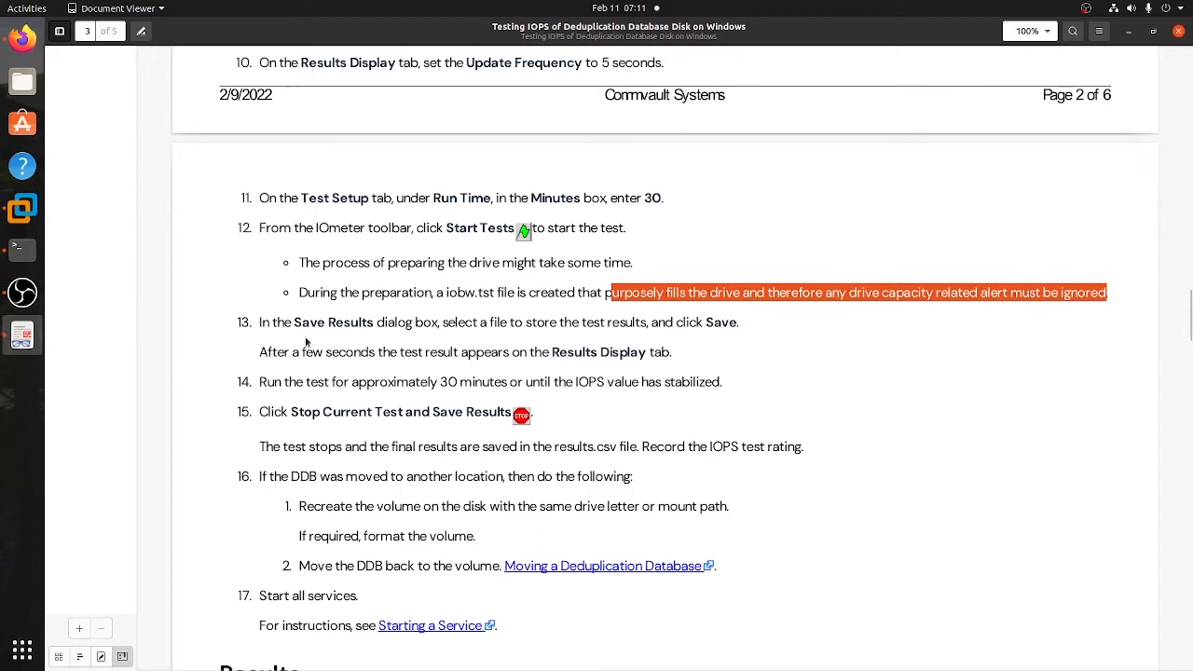
drag(253, 322, 741, 324)
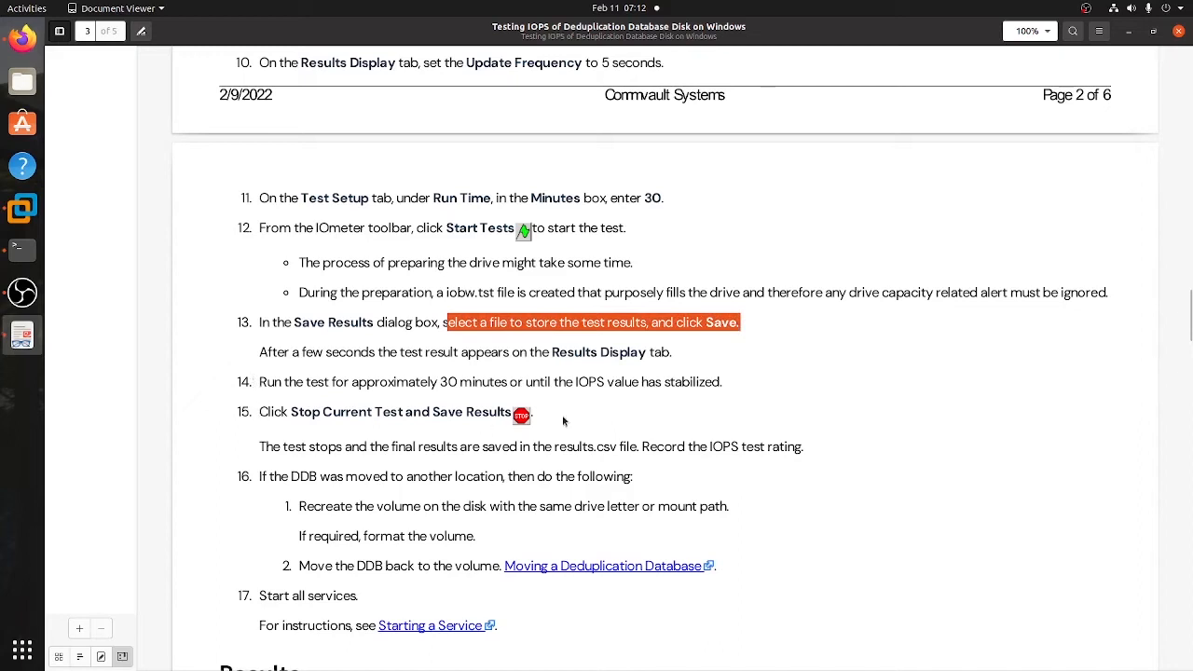
drag(261, 412, 509, 427)
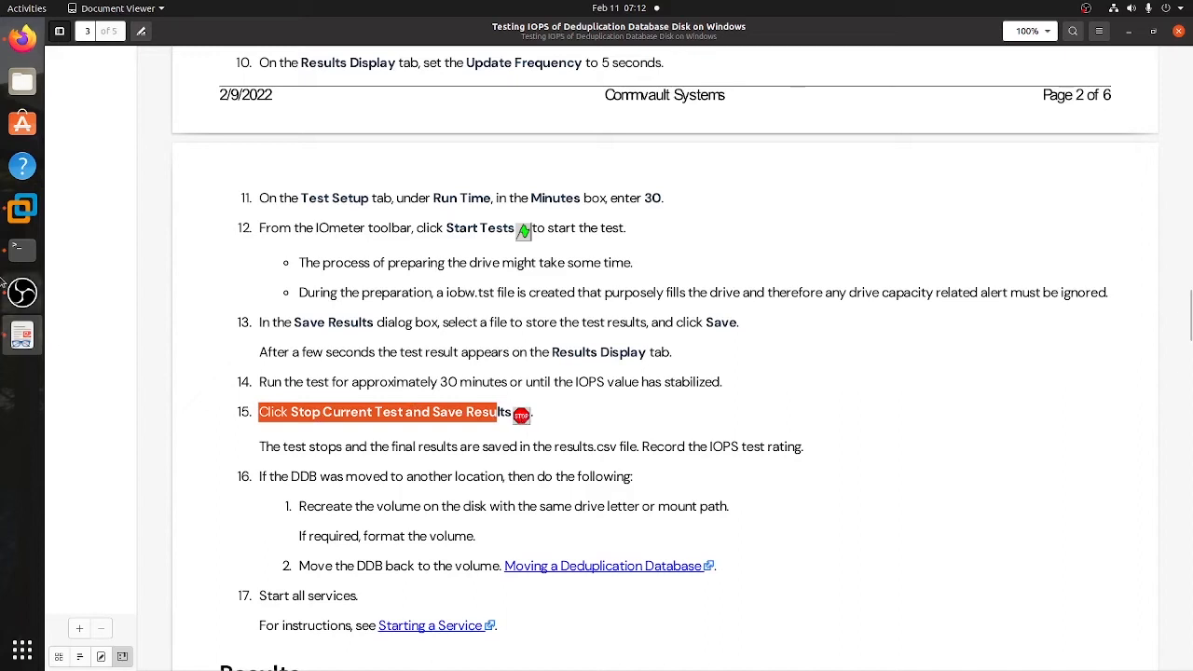
Switch to IOmeter in the virtual machine and start the test, saving its output to the Desktop as the CSV file results
click(18, 216)
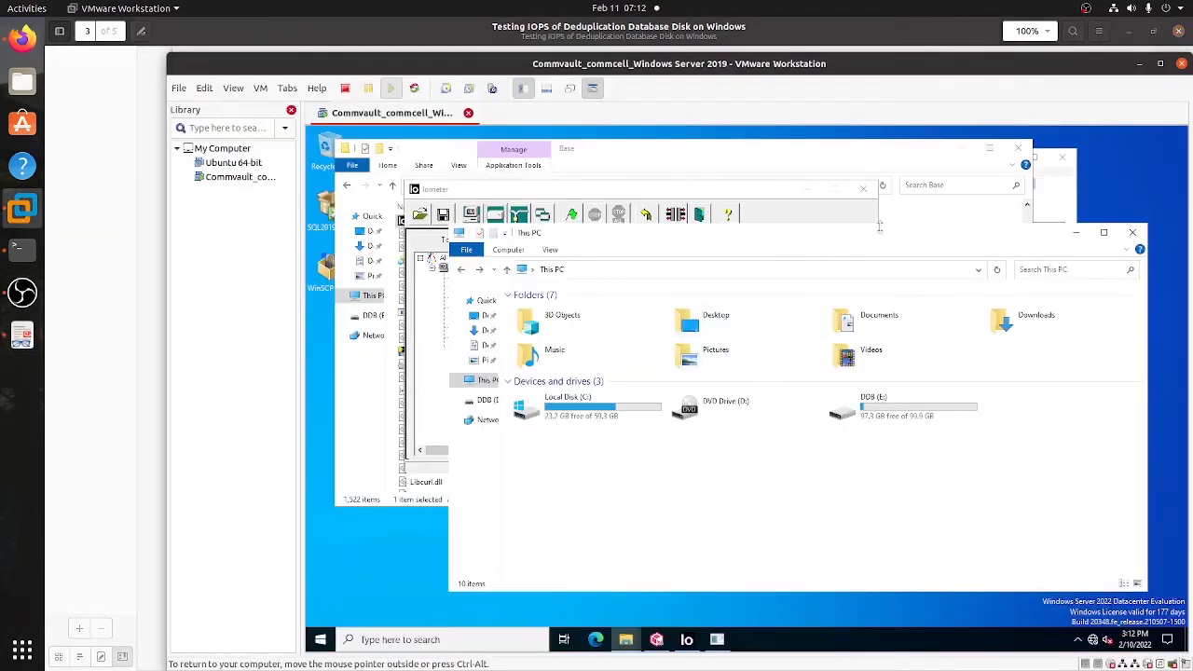
click(704, 191)
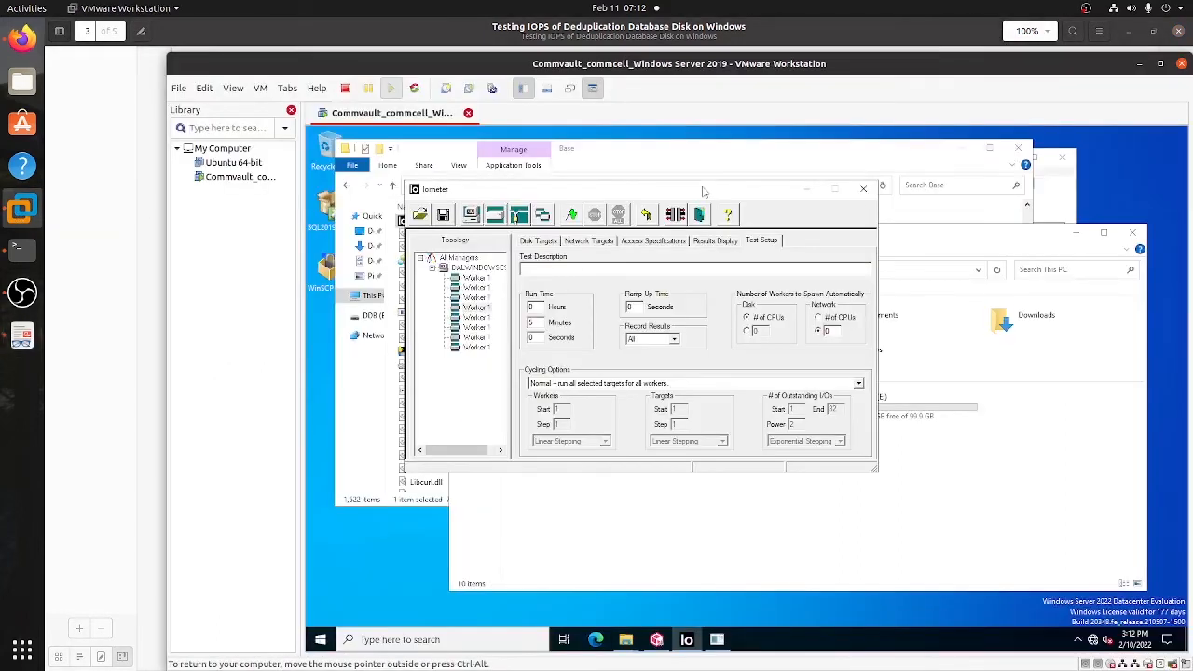
click(536, 241)
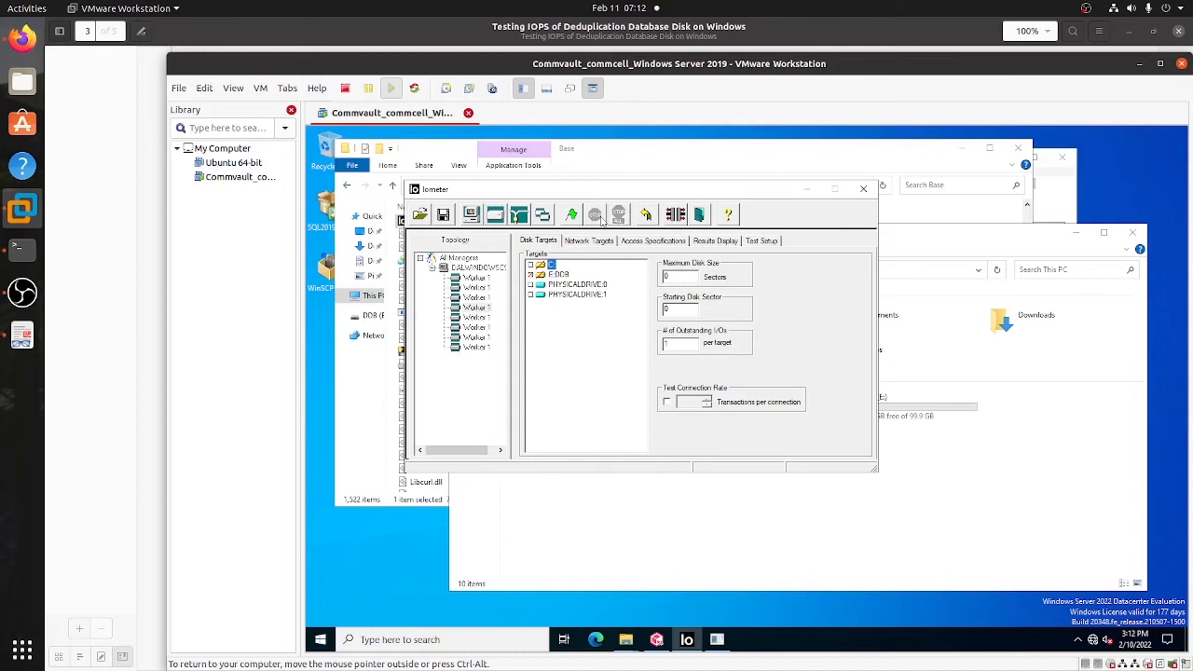
click(572, 215)
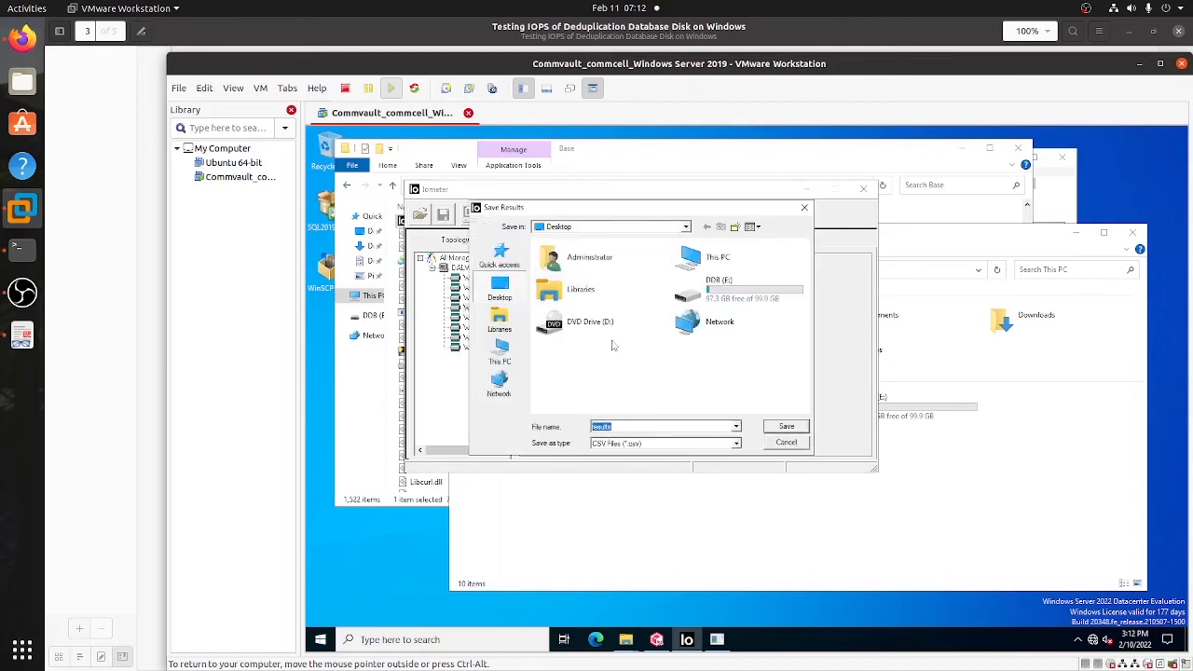
click(786, 427)
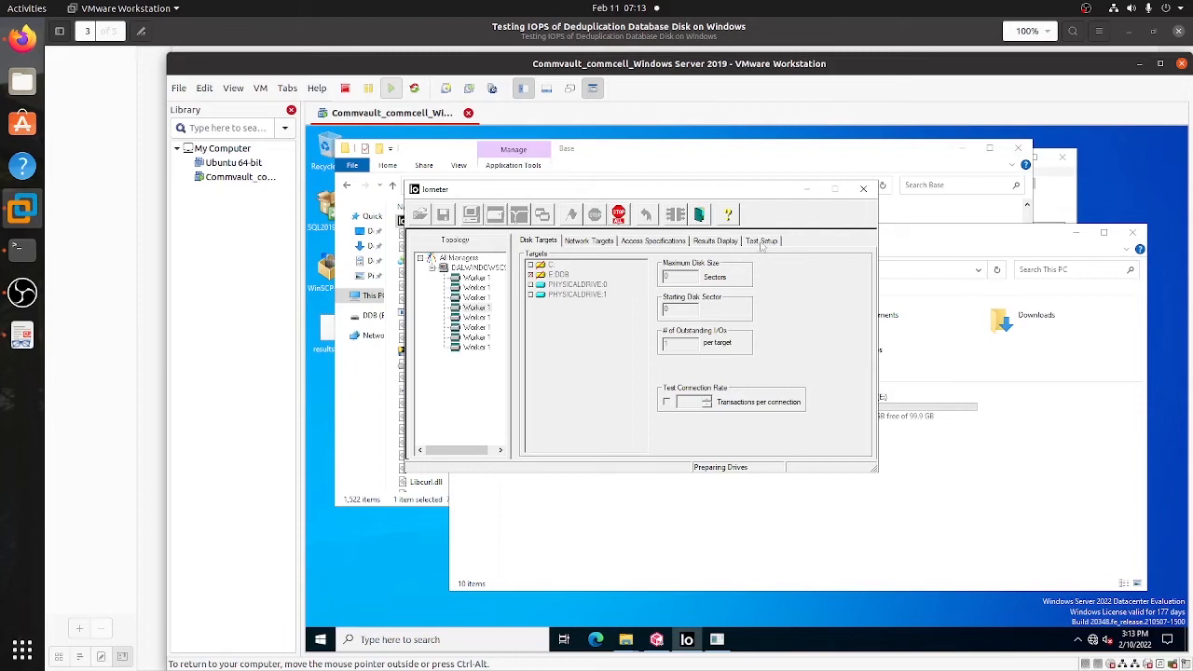
Check the running test's setup and remaining time, and examine the iobw.tst file on the DDB (E:) drive
click(761, 243)
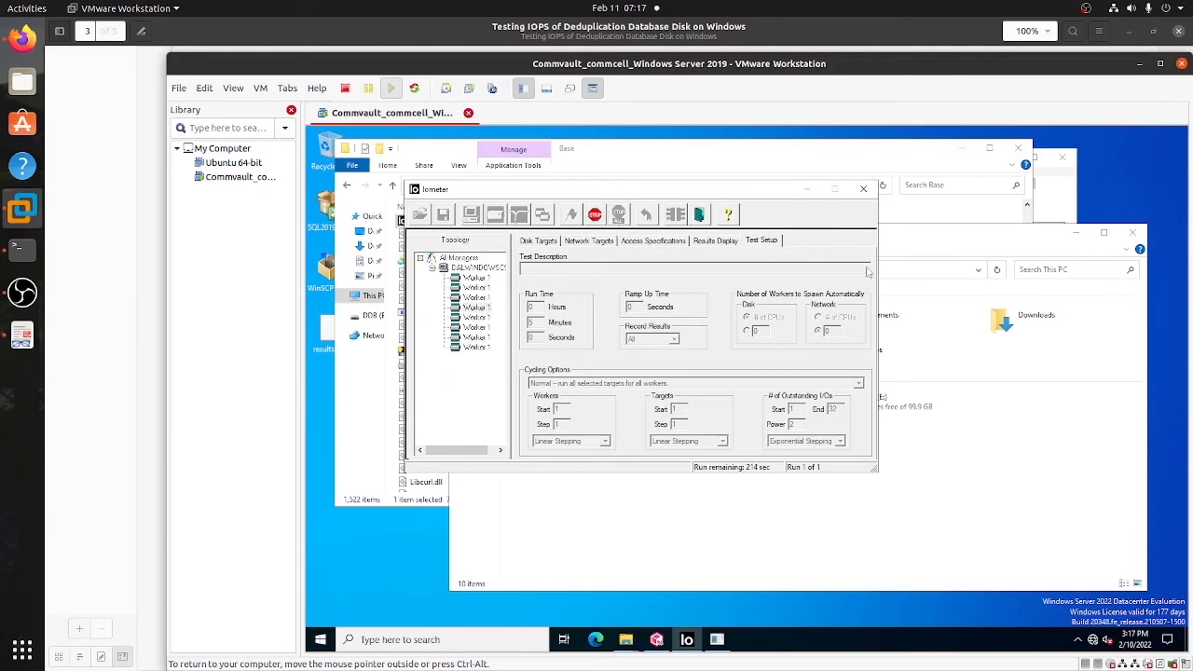
click(914, 245)
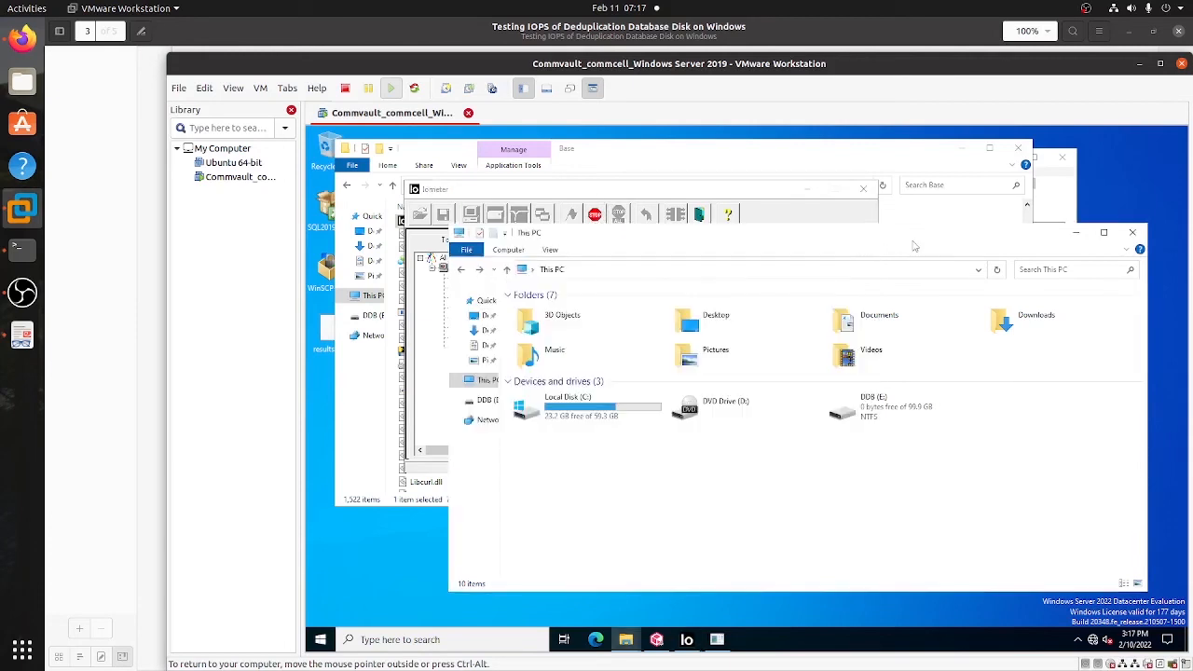
double_click(874, 416)
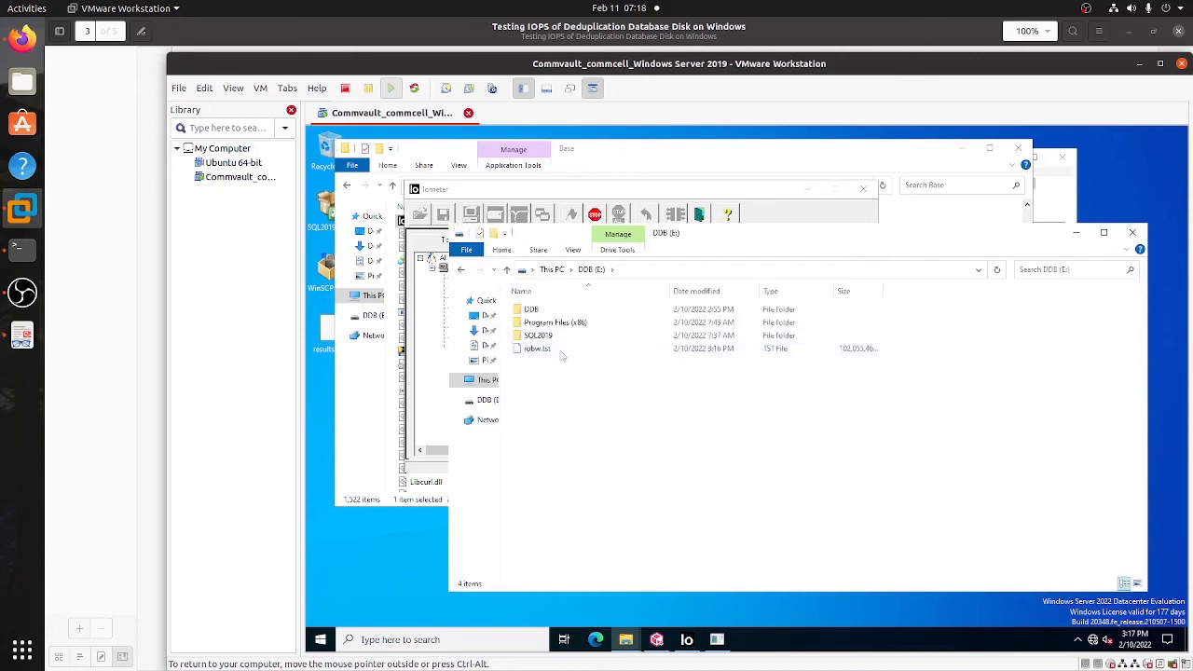
mouse_move(541, 361)
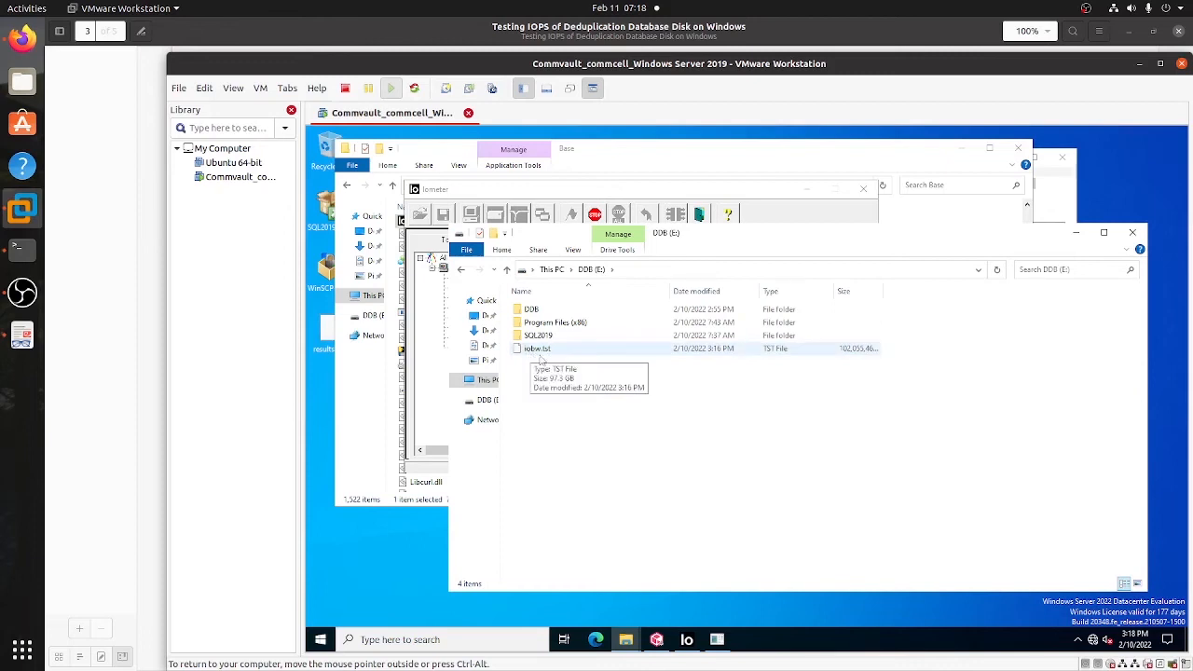
click(542, 353)
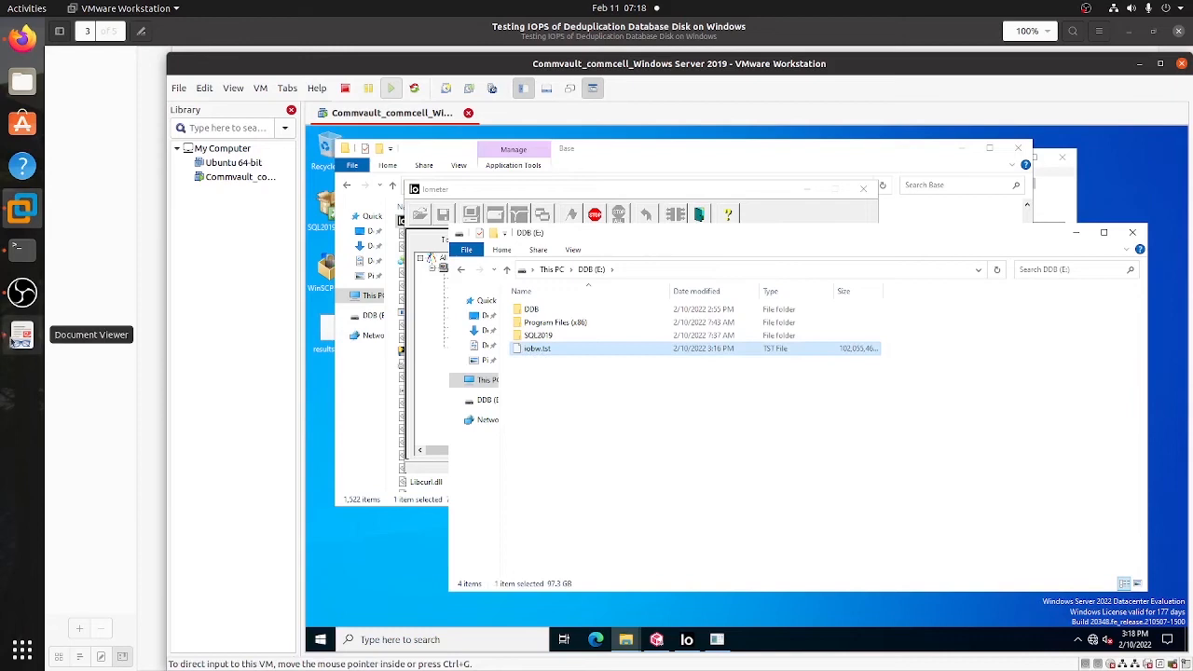
Return to the guide in the Document Viewer and highlight step 15, Stop Current Test and Save Results
click(22, 338)
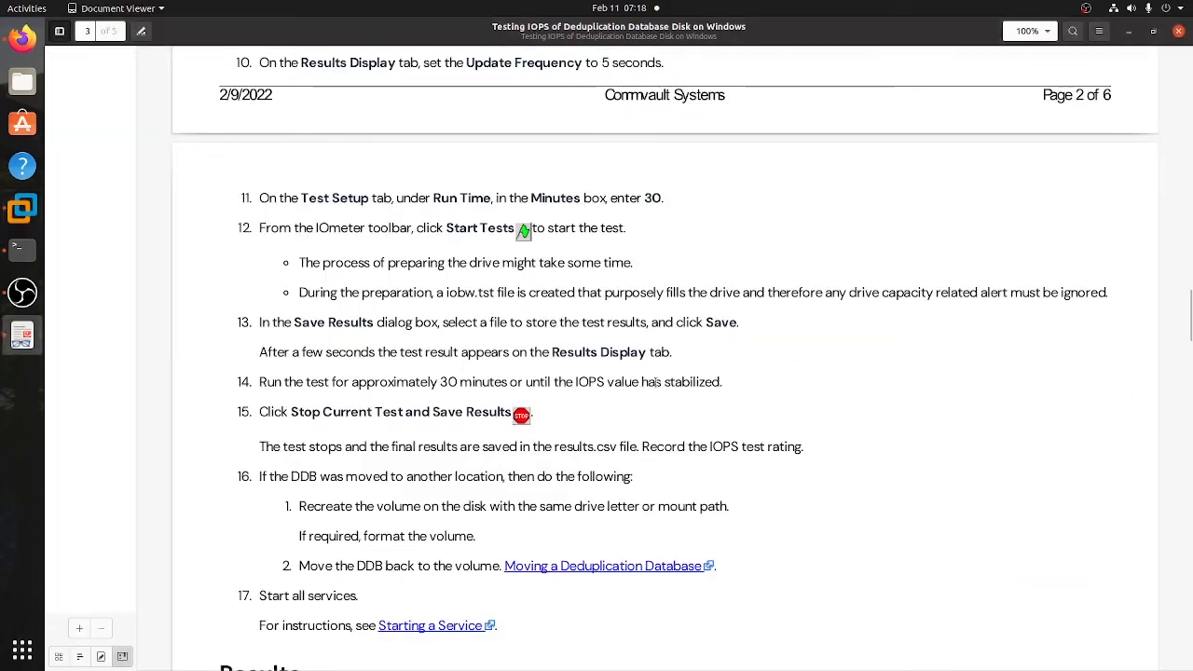
scroll(386, 396, down, 1)
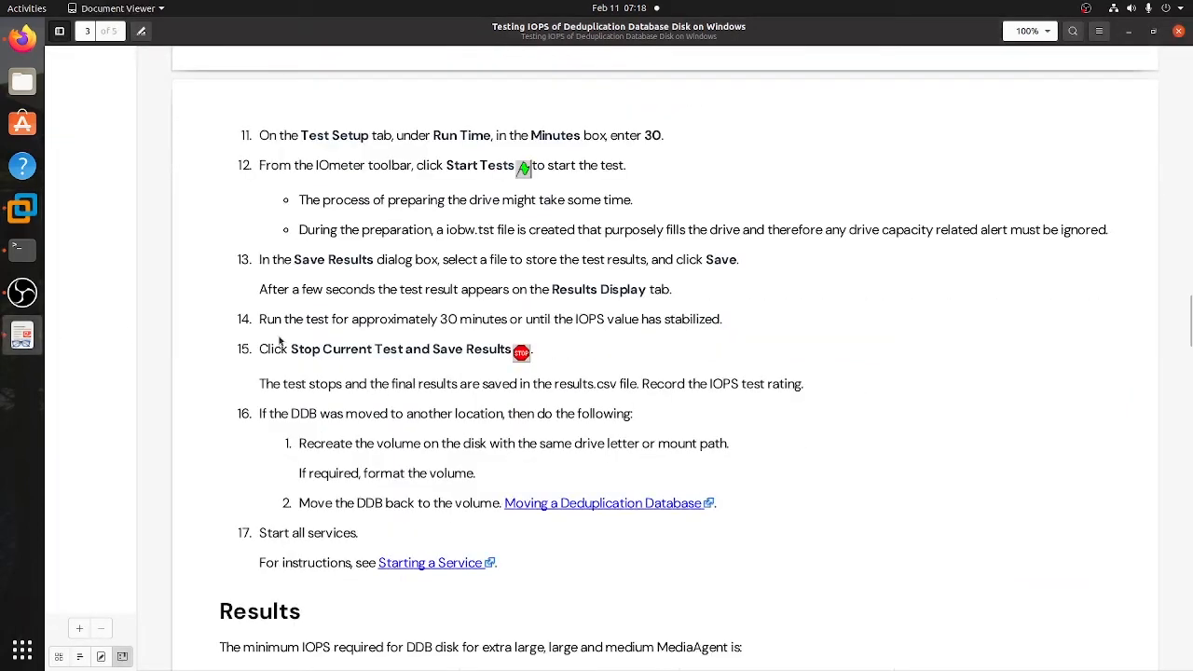
drag(261, 348, 499, 358)
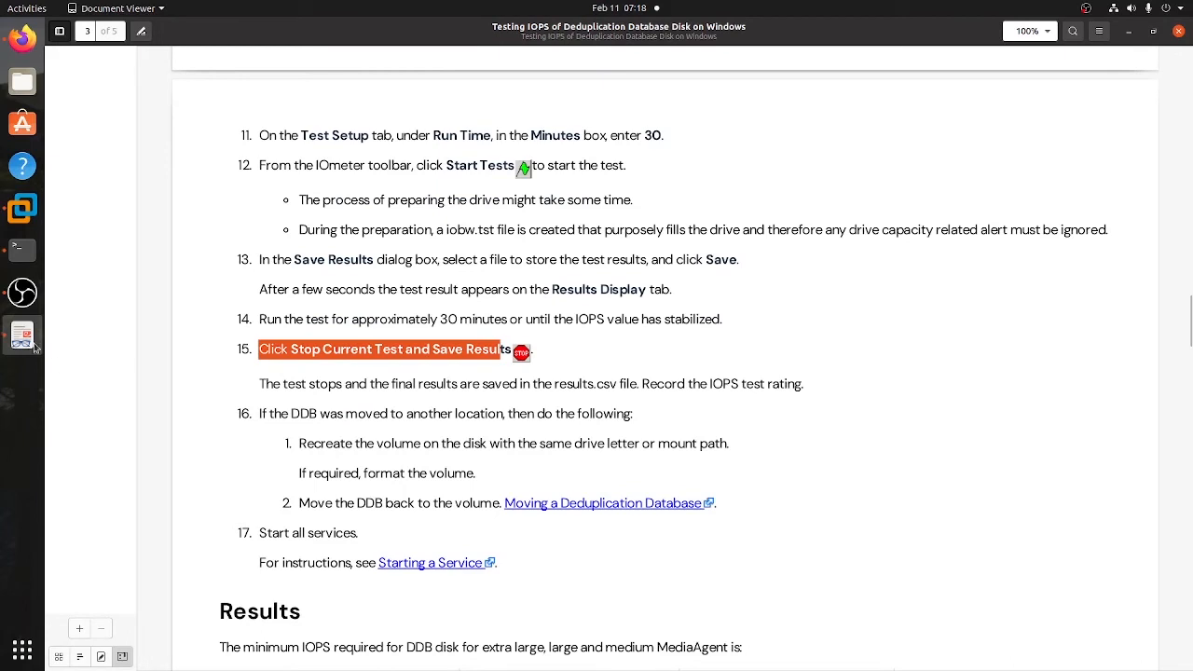
Switch back to IOmeter in the virtual machine and stop the current test, saving its results
click(23, 207)
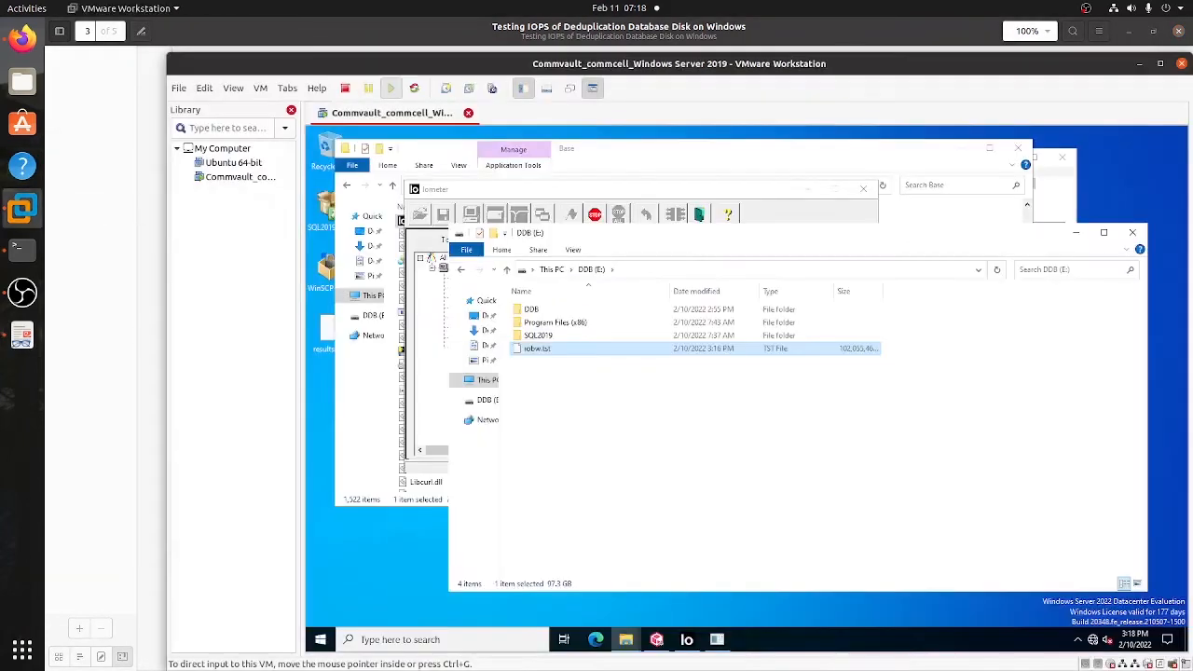
click(541, 376)
click(599, 193)
click(597, 213)
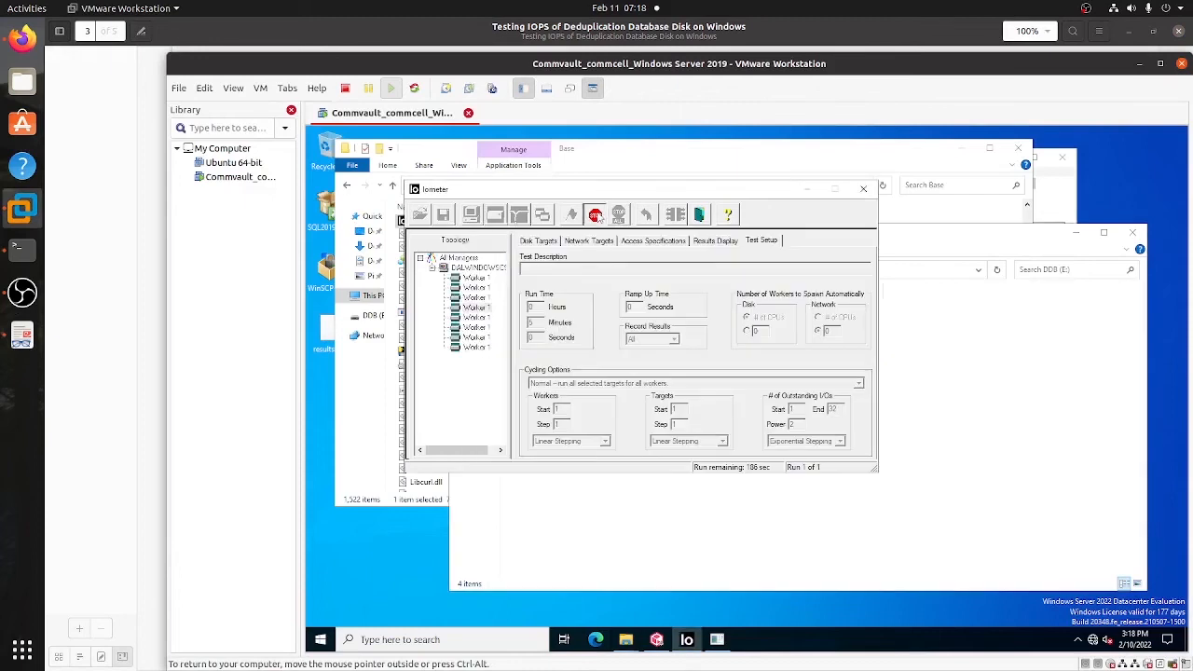
right_click(324, 334)
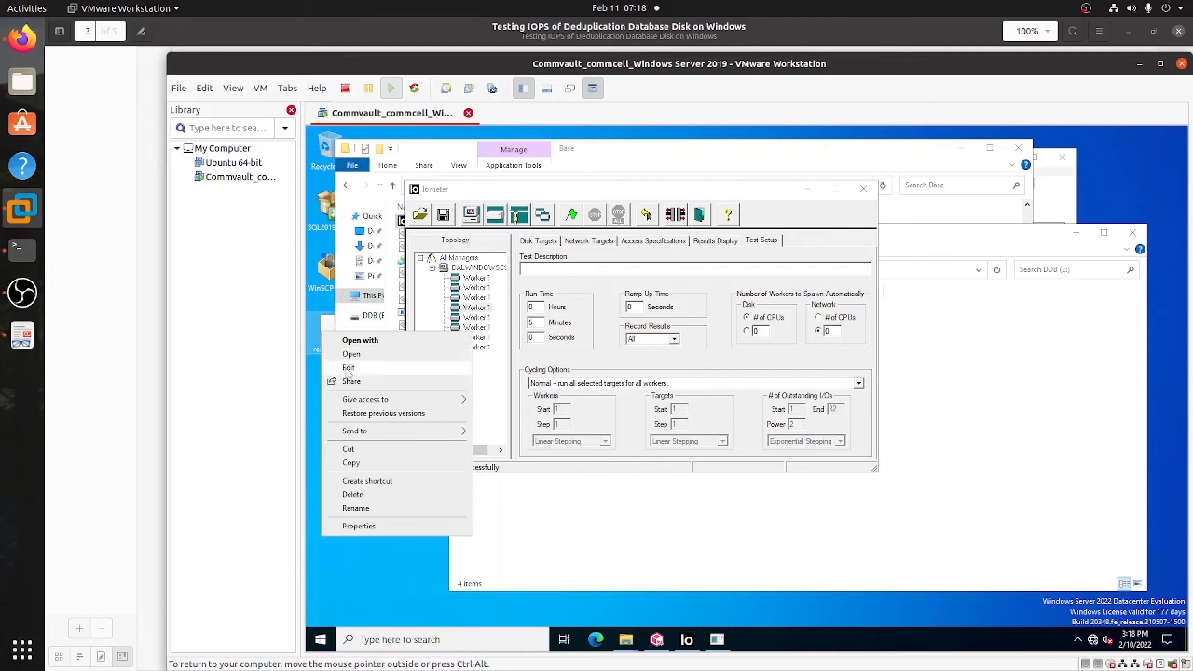
click(346, 363)
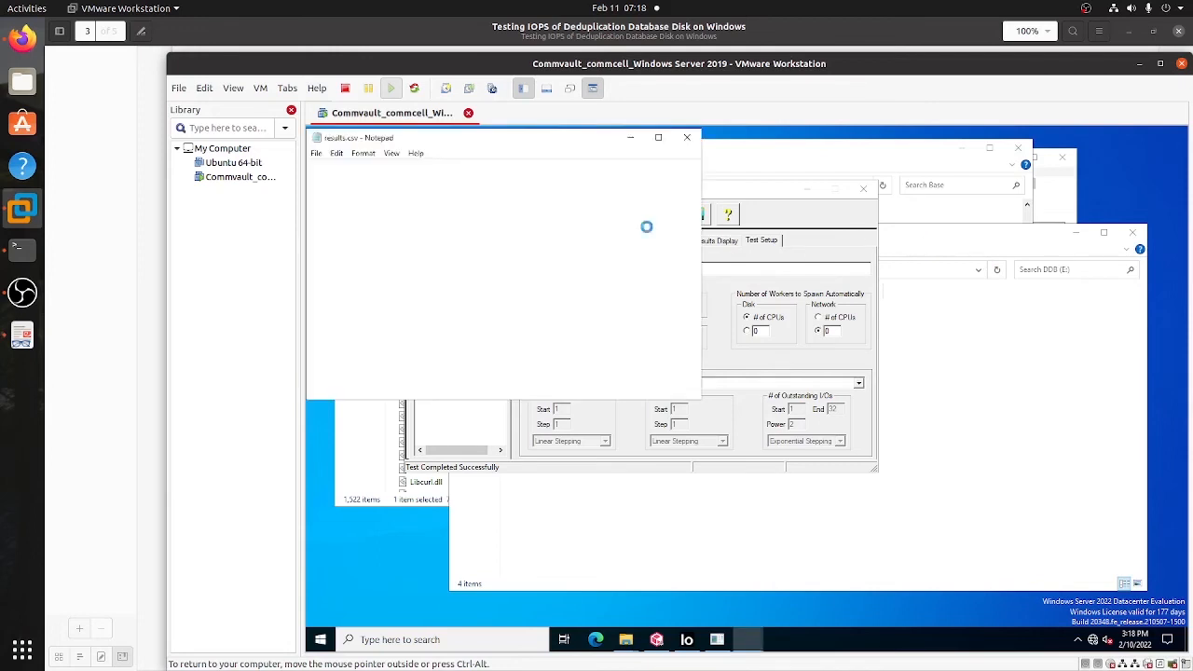
click(687, 137)
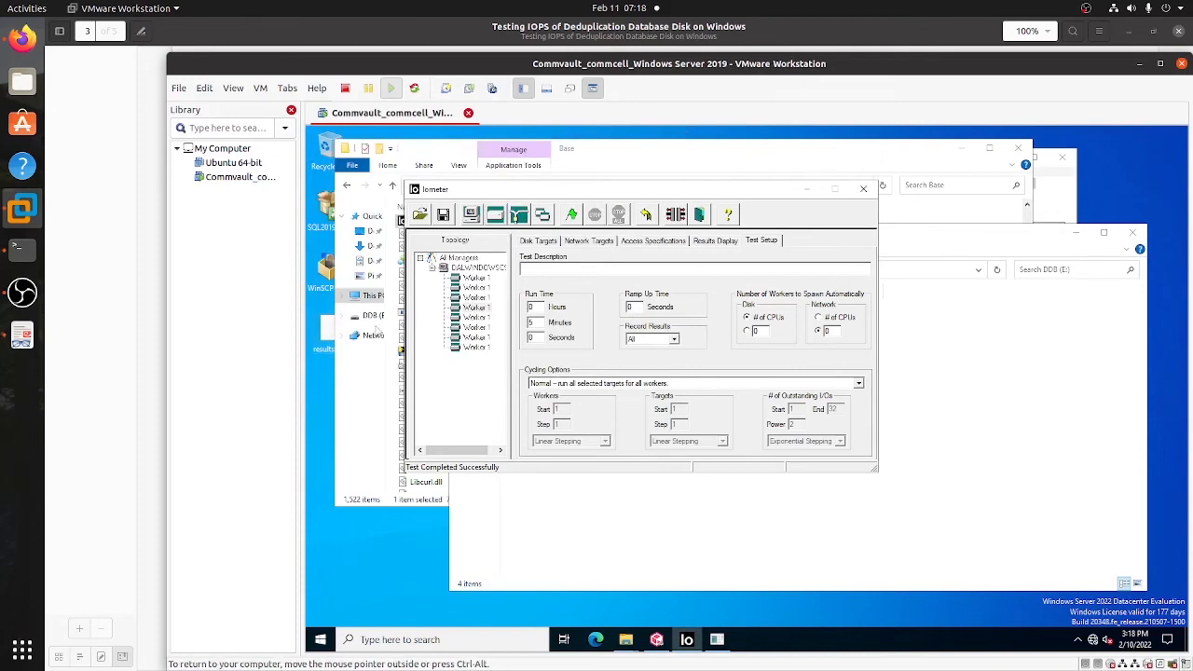
click(929, 250)
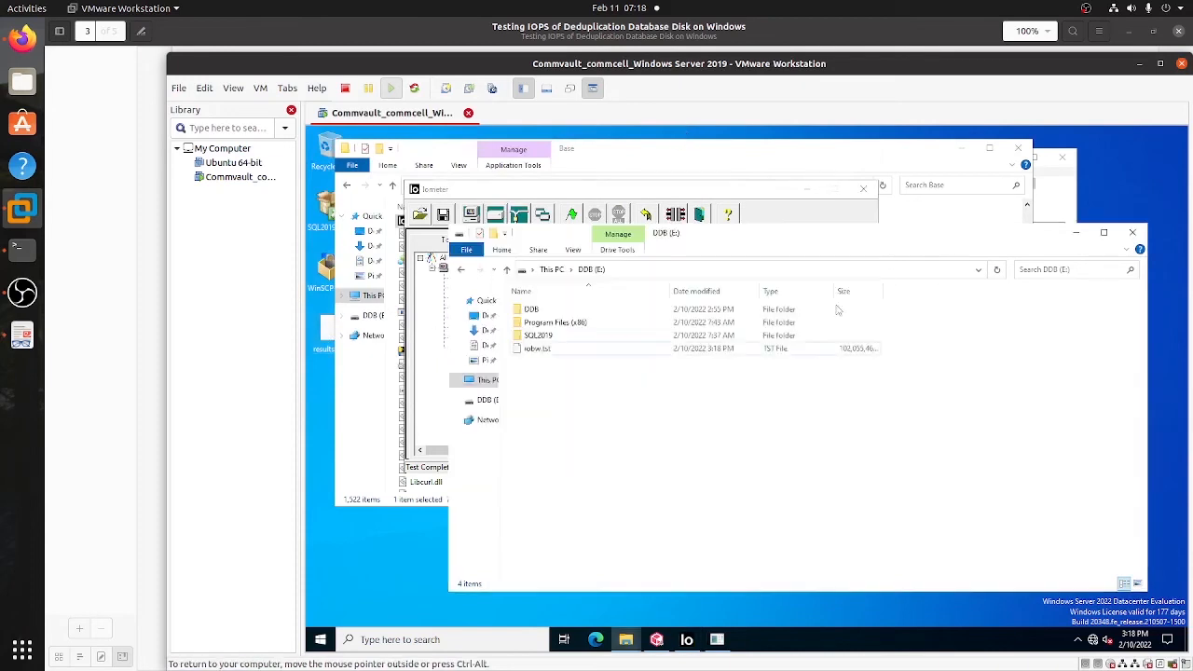
Open results.csv from the desktop for editing, examine the IOPS results of the workers and the E:DDB disk, and close the file
right_click(319, 343)
click(341, 362)
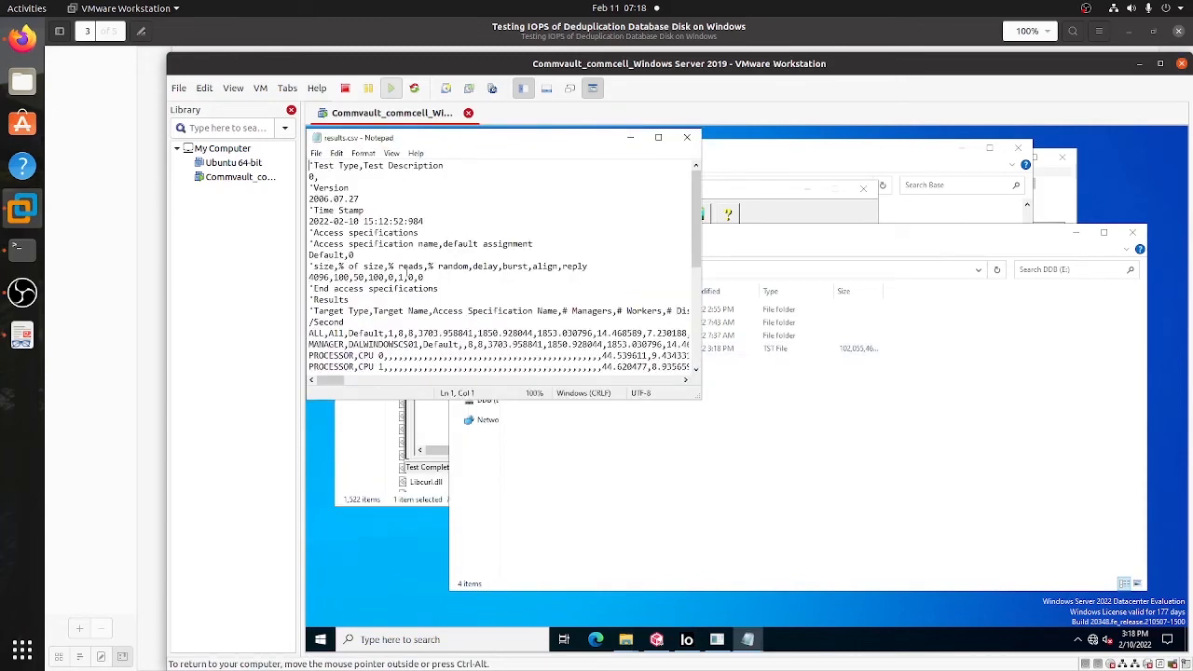
scroll(405, 277, down, 1)
scroll(406, 277, down, 2)
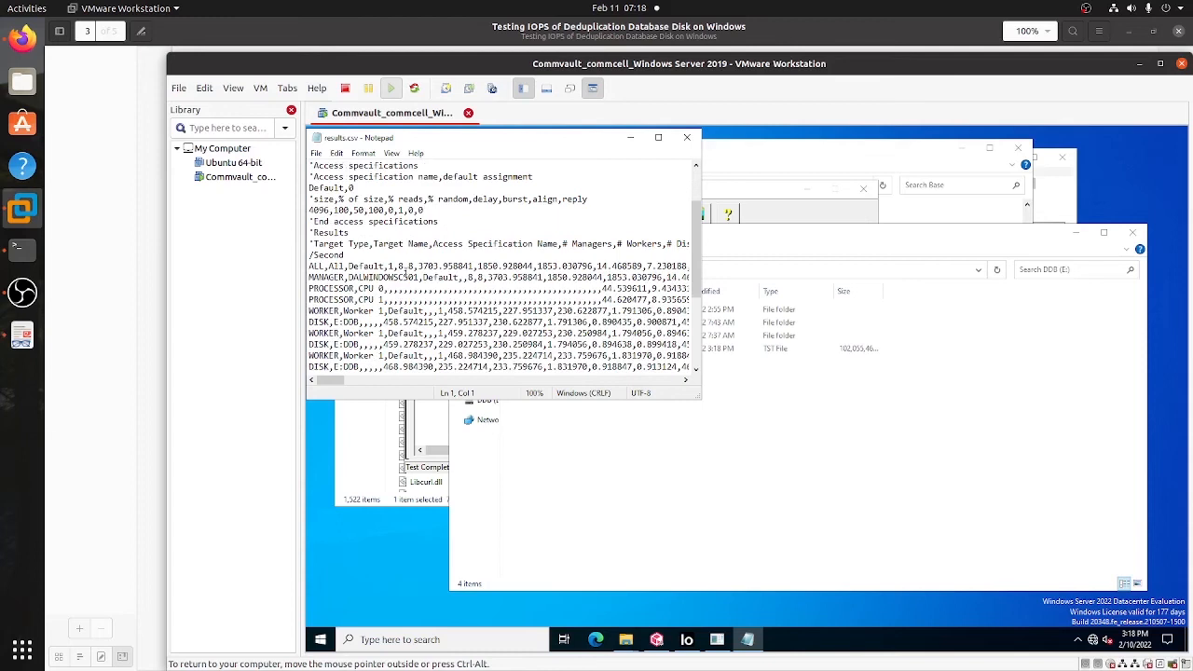
key(F1)
click(658, 62)
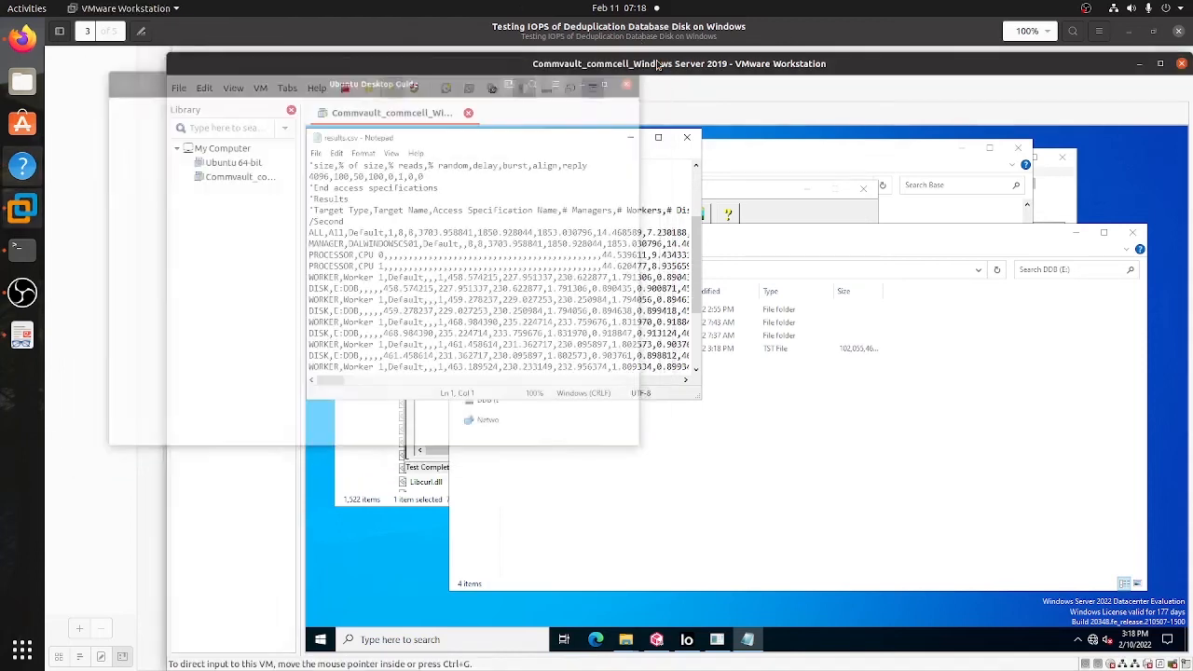
scroll(506, 272, down, 4)
scroll(506, 272, up, 7)
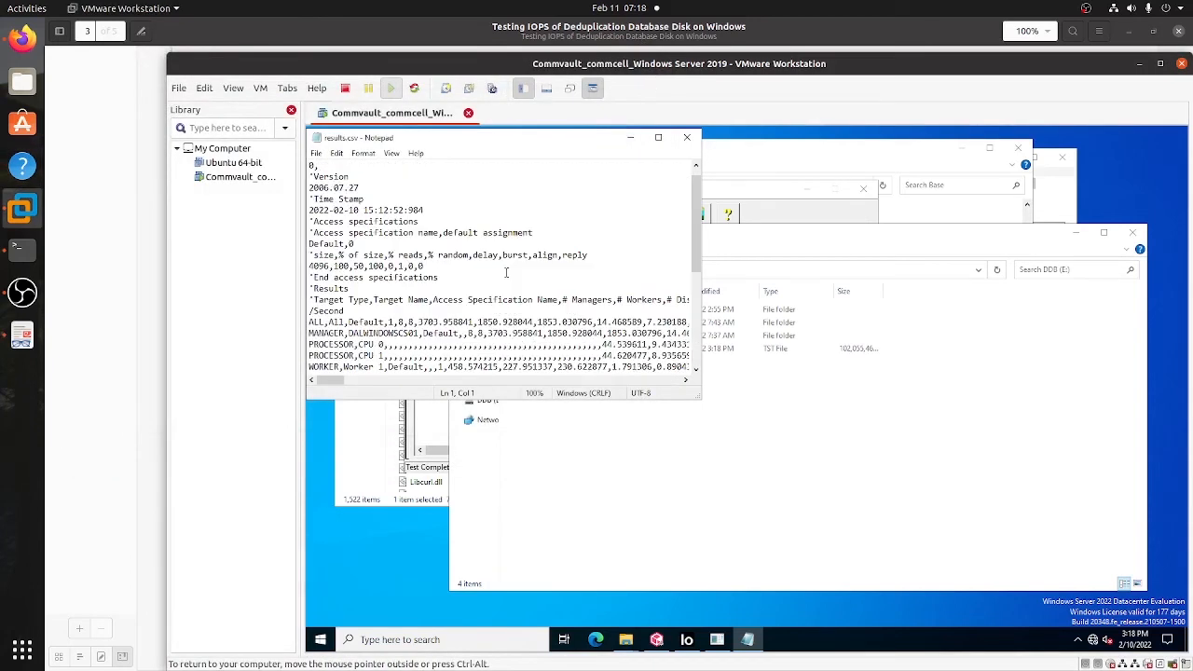
scroll(506, 272, down, 5)
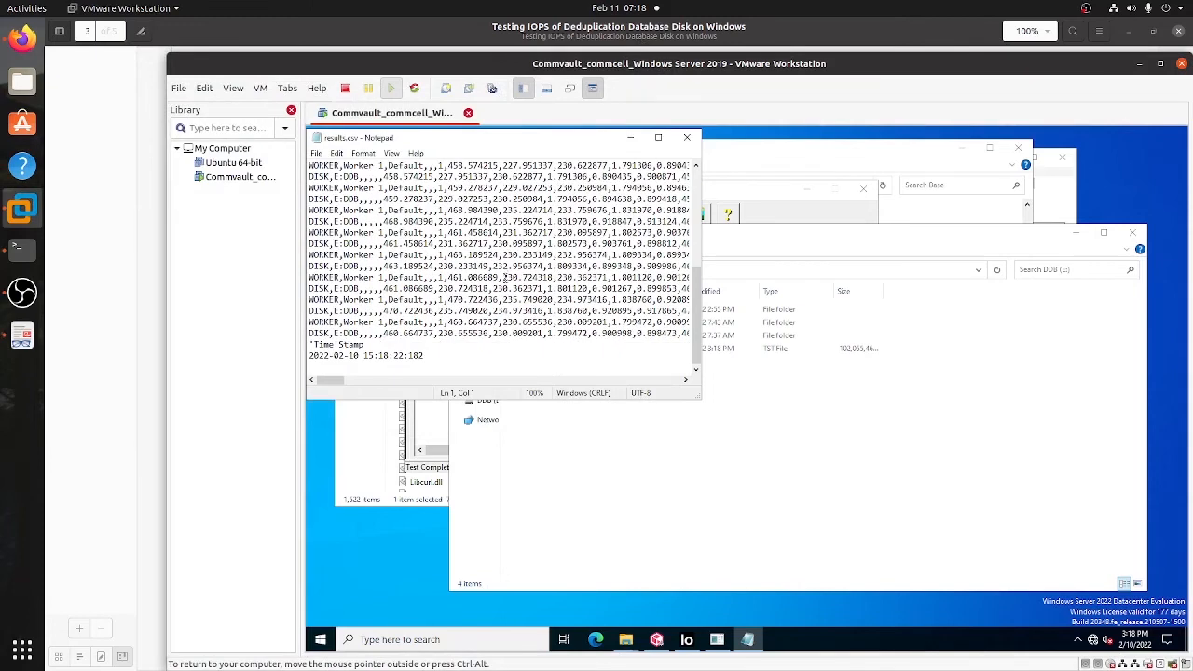
scroll(505, 278, up, 5)
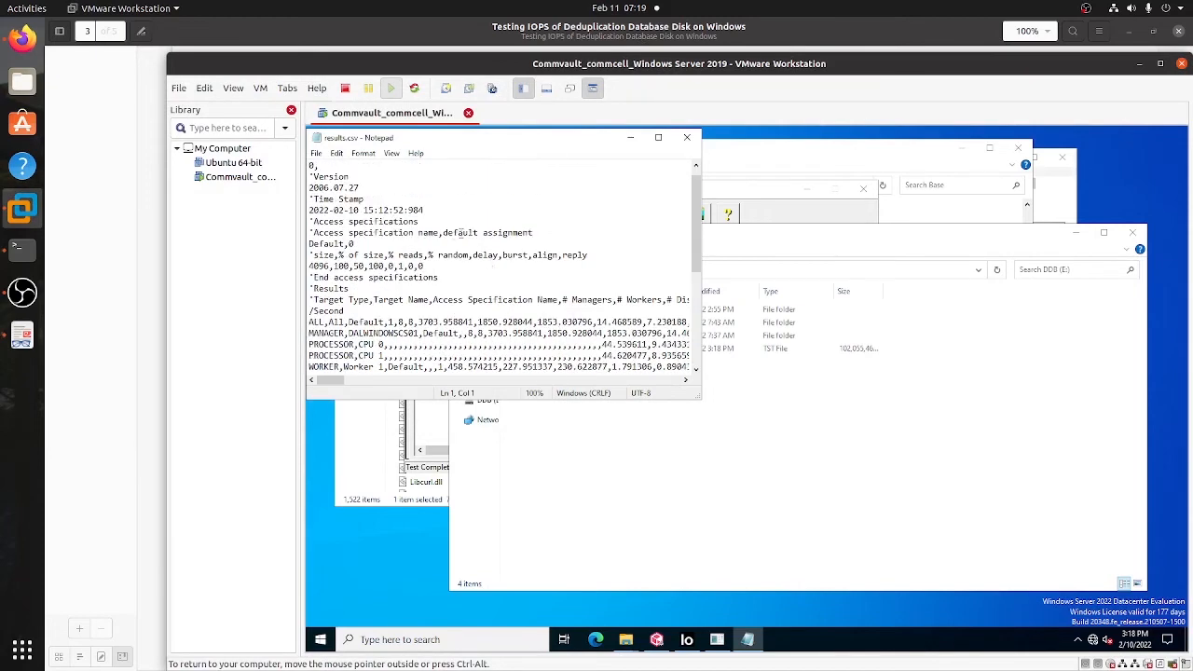
click(687, 137)
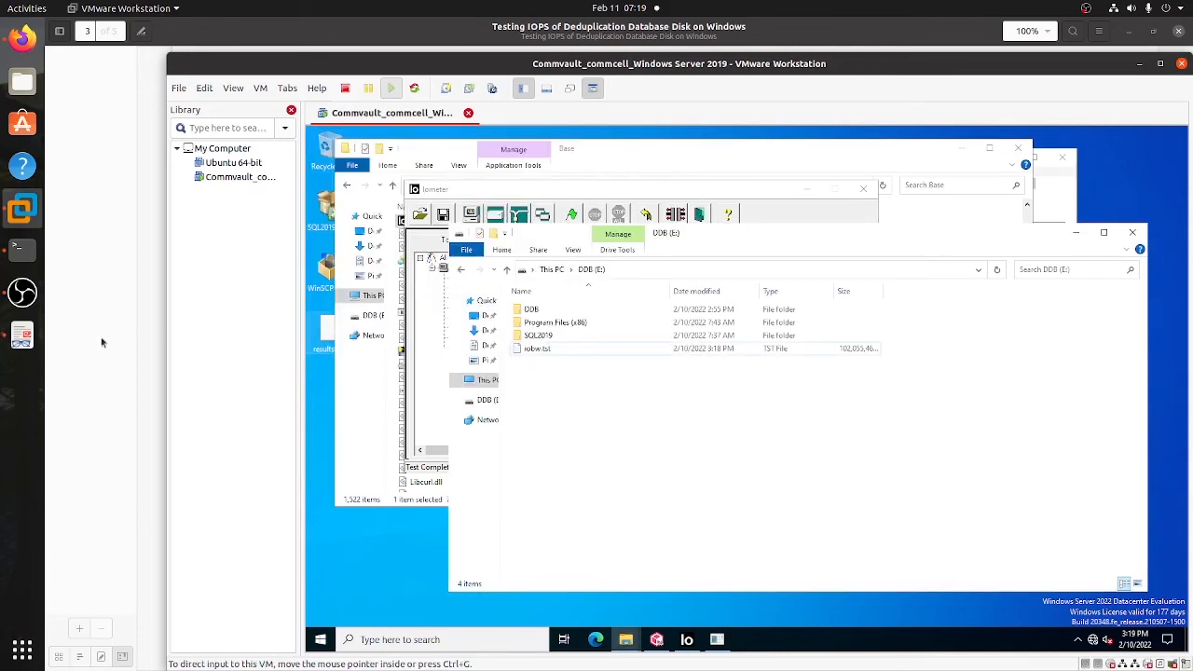
Return to the guide in the Document Viewer and review the results.csv note in step 15 and the DDB relocation instructions in step 16
click(19, 349)
drag(264, 384, 614, 384)
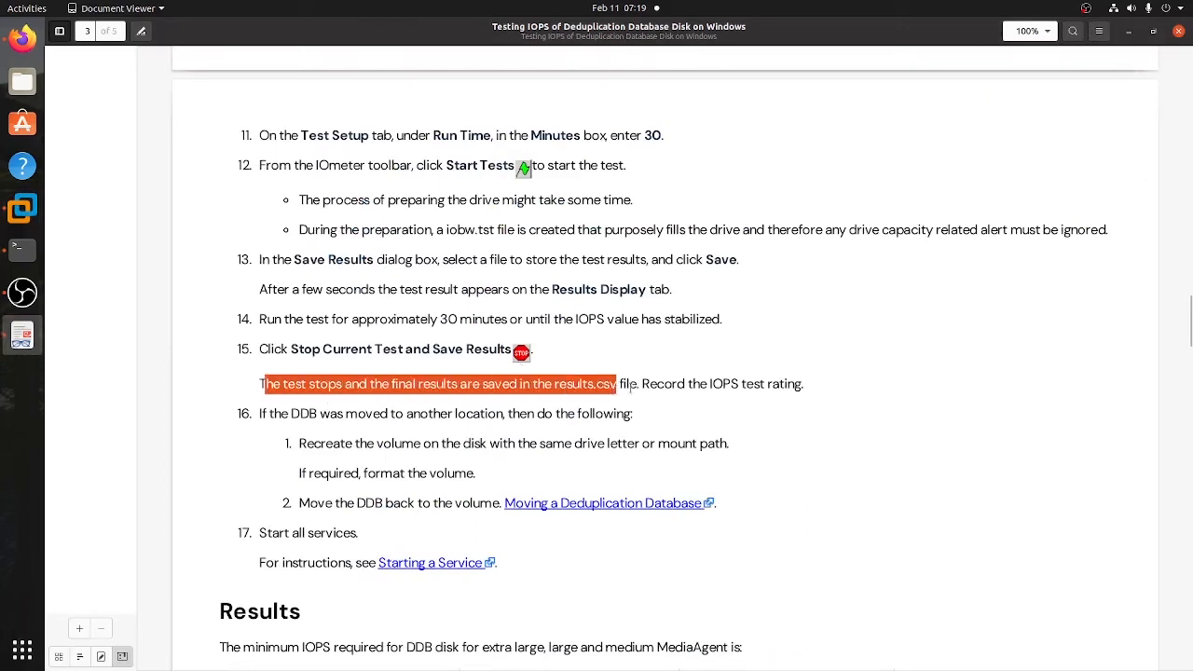
click(579, 384)
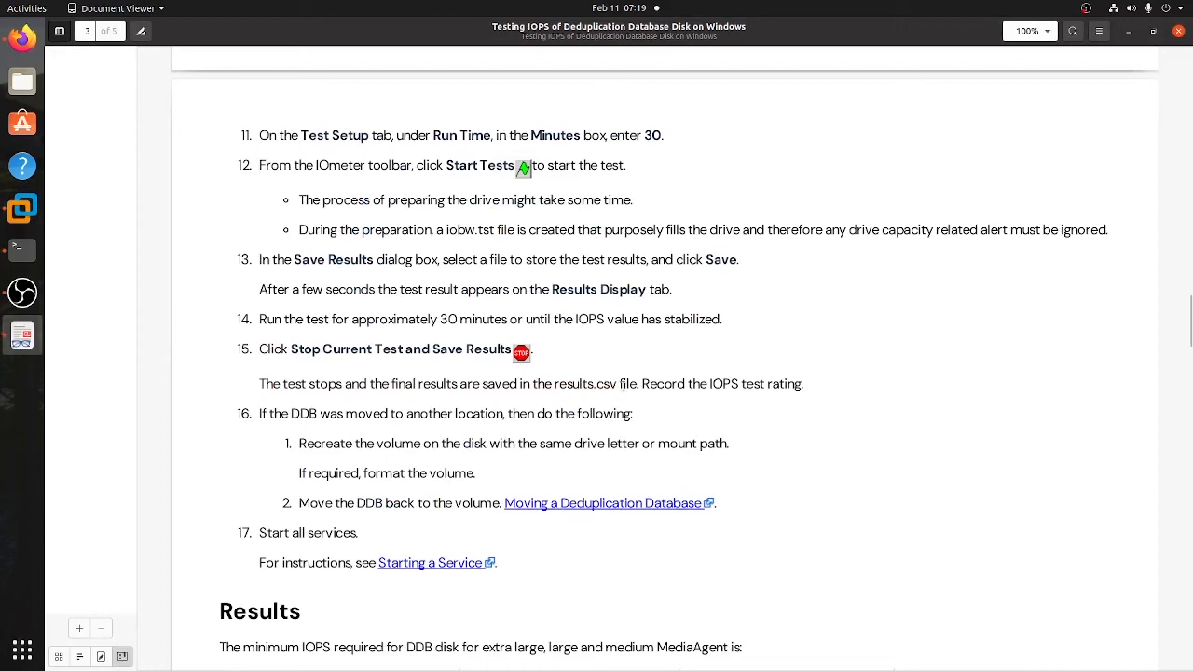
drag(262, 416, 475, 421)
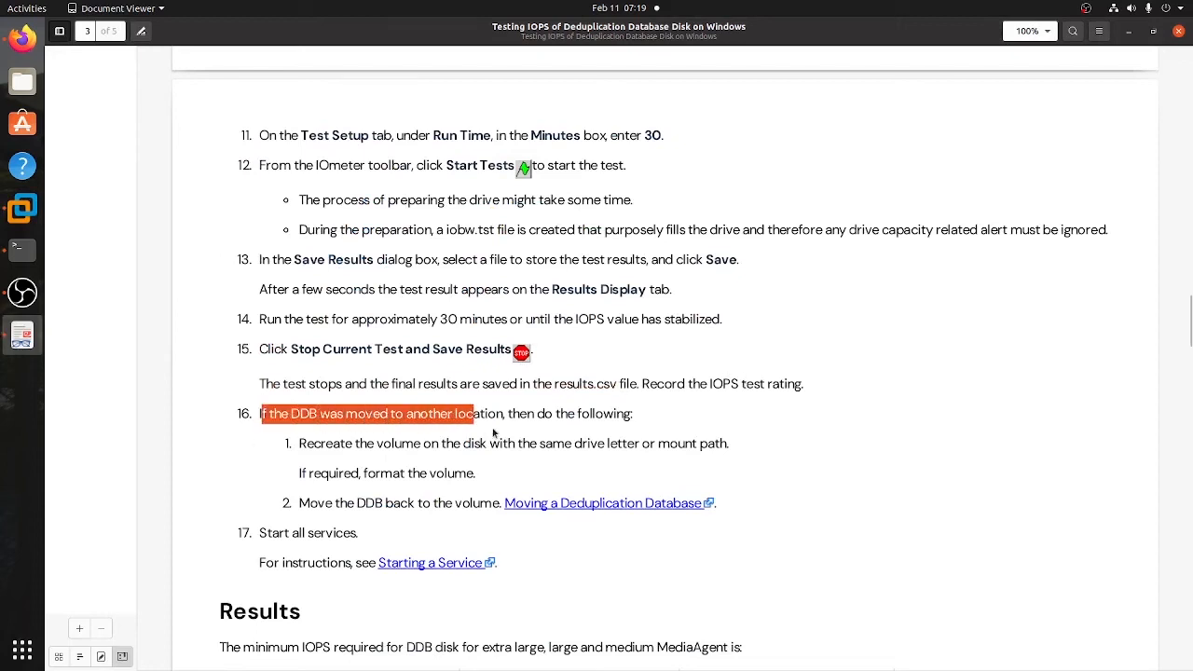
click(399, 440)
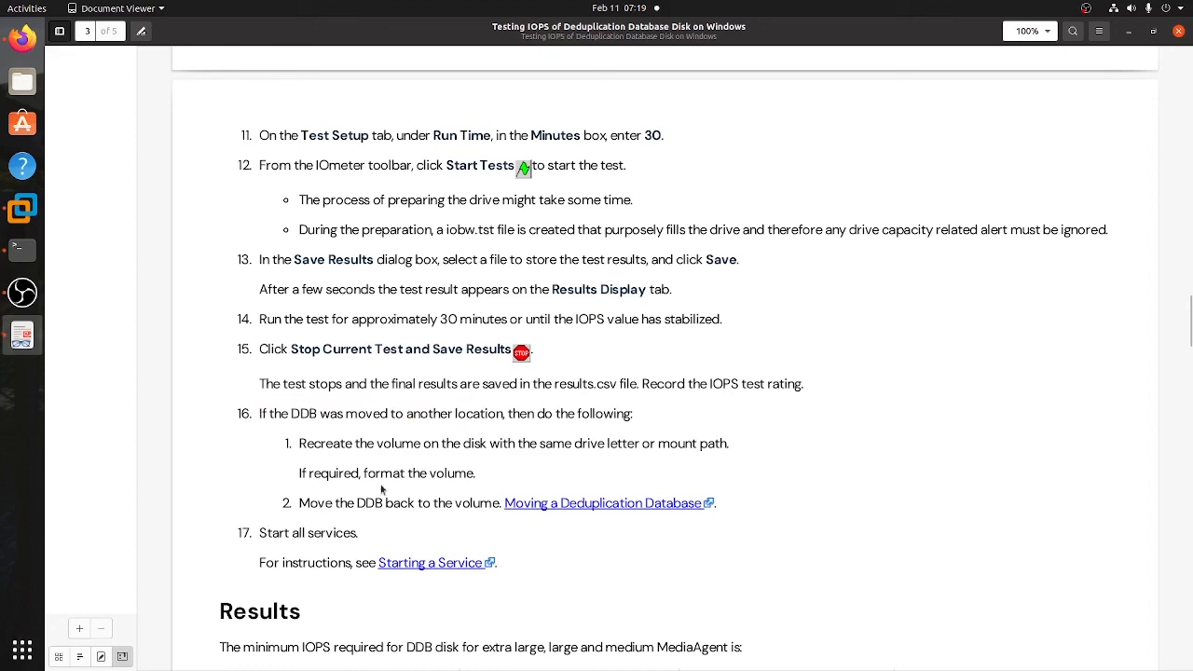
scroll(508, 383, down, 1)
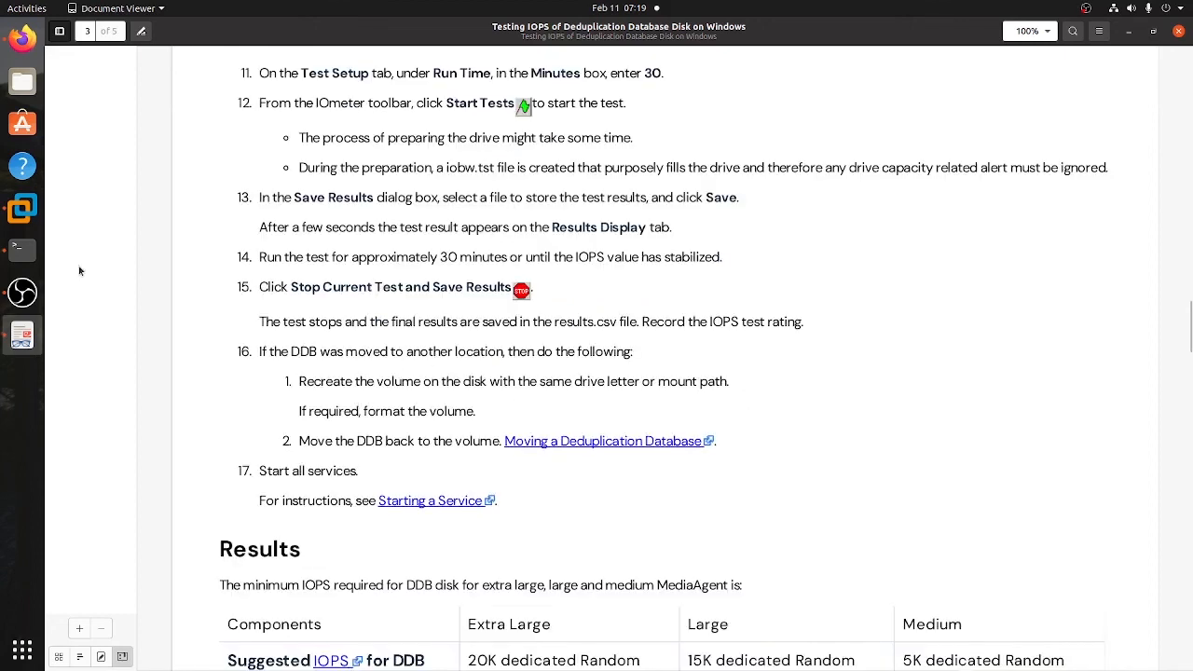
Switch back to the virtual machine and close IOmeter
click(21, 222)
click(535, 350)
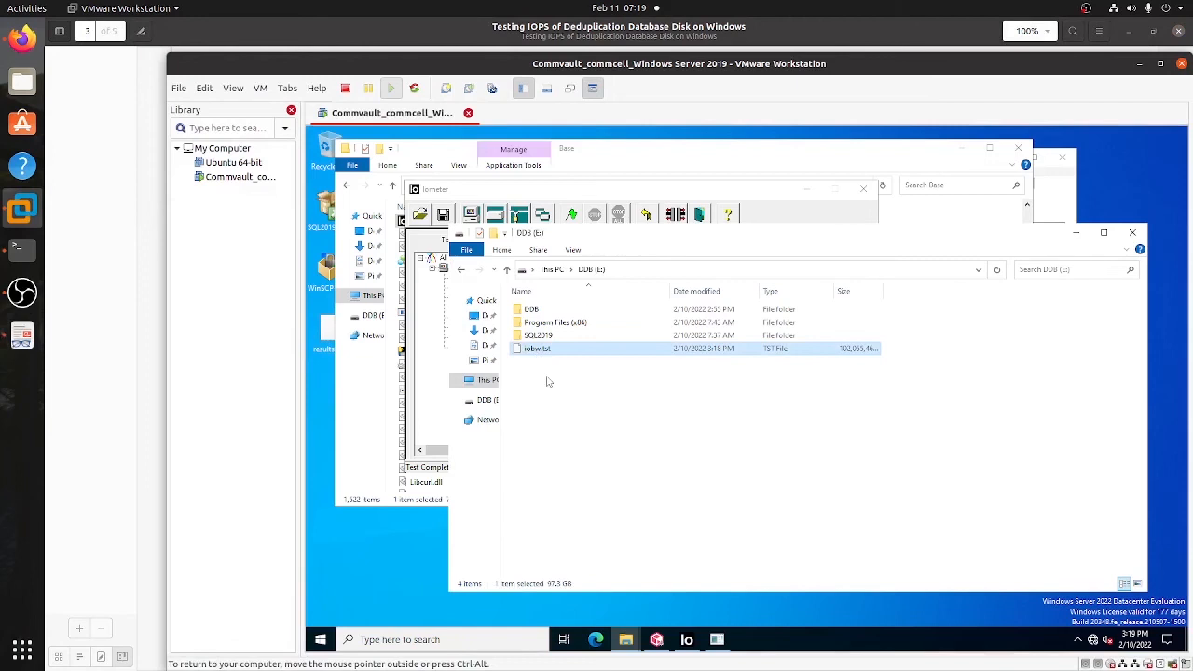
click(549, 380)
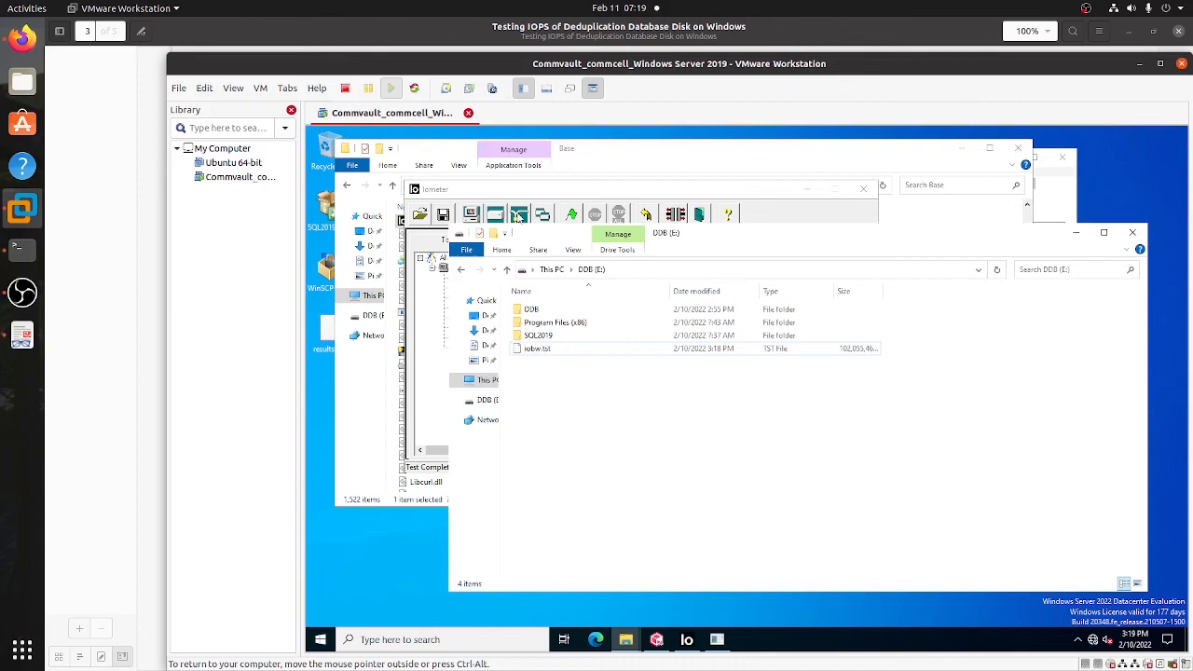
click(515, 216)
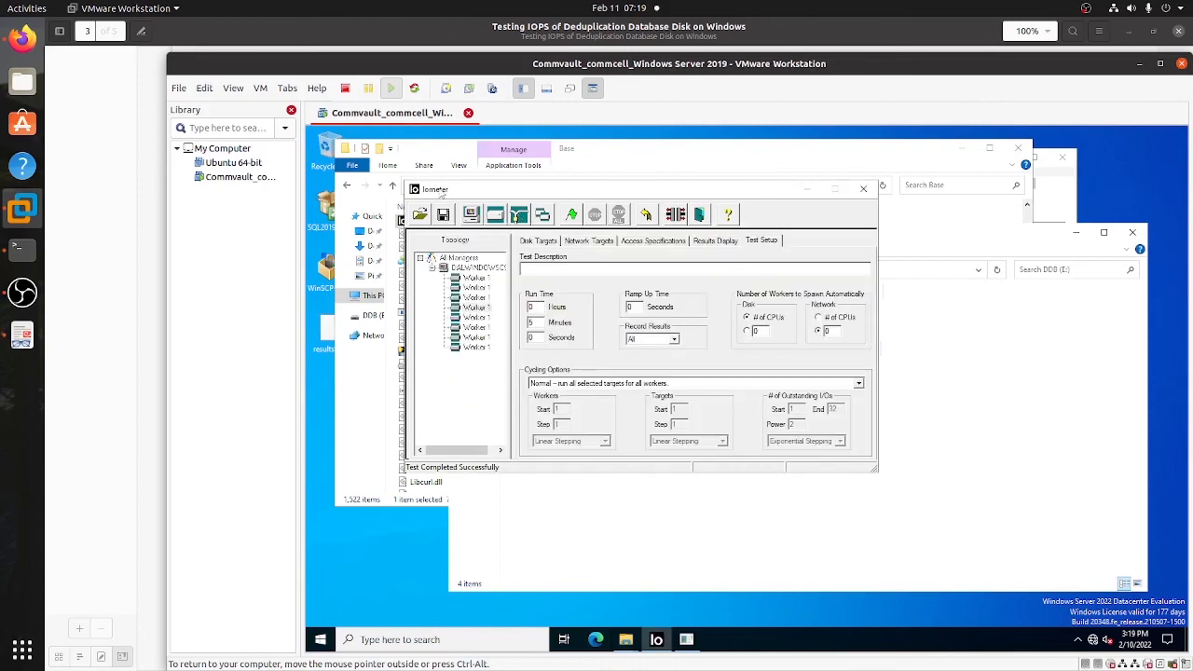
click(864, 191)
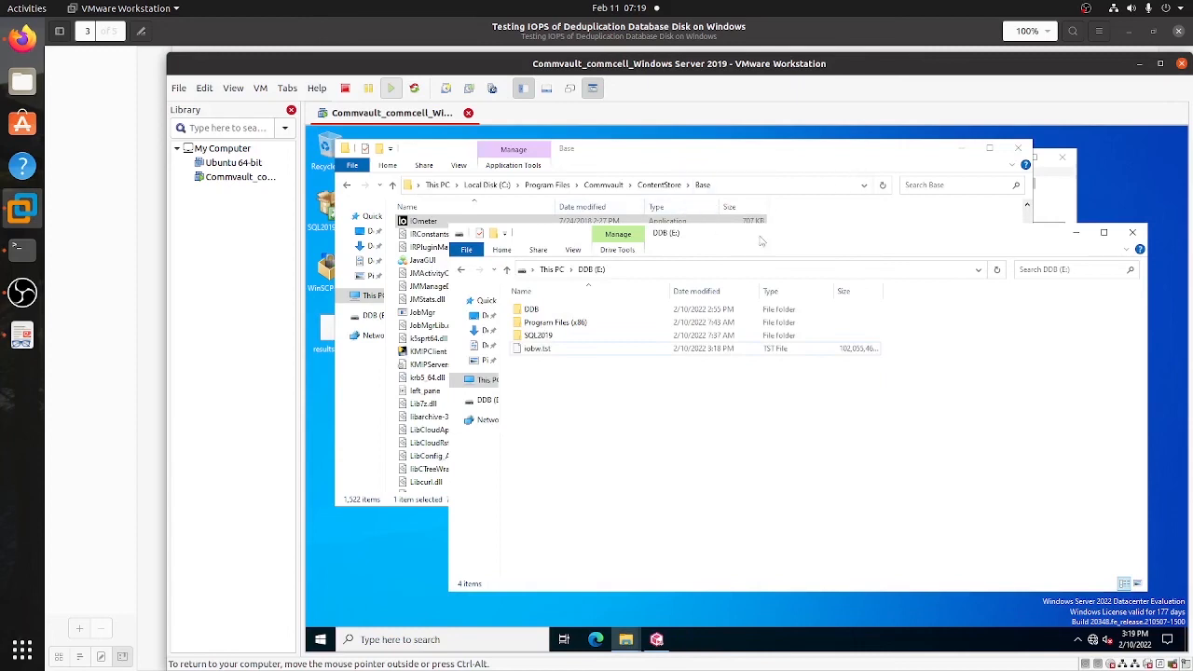
Permanently delete iobw.tst from the DDB (E:) drive and go back to This PC to check the drive's free space
click(538, 352)
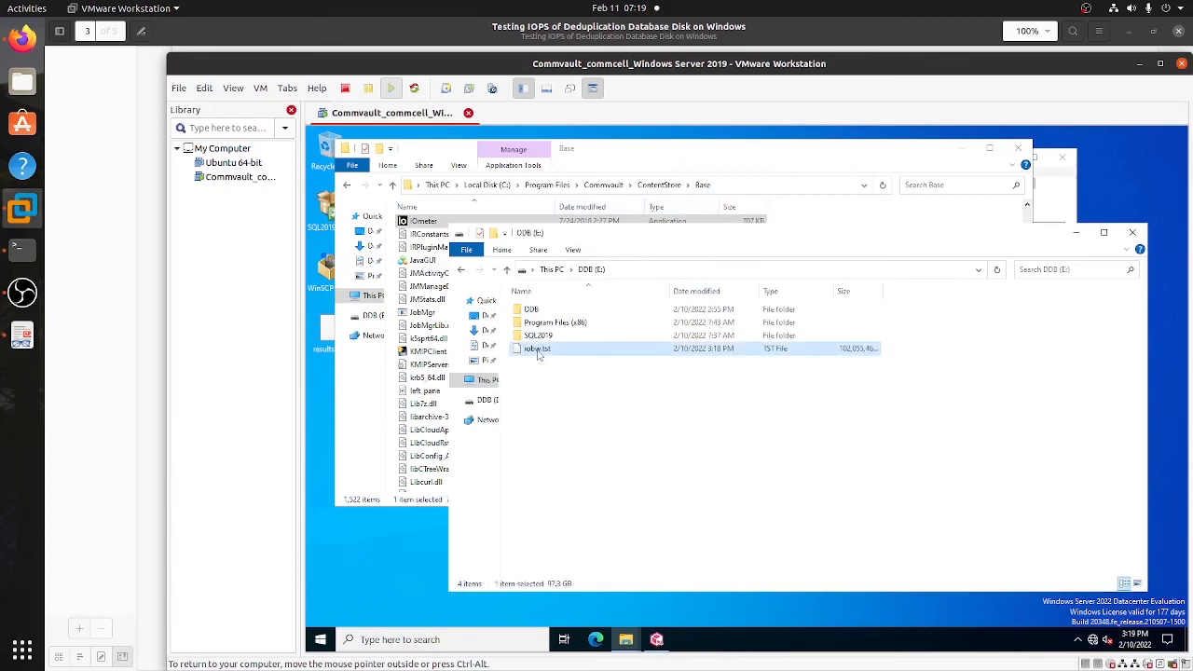
key(shift+Delete)
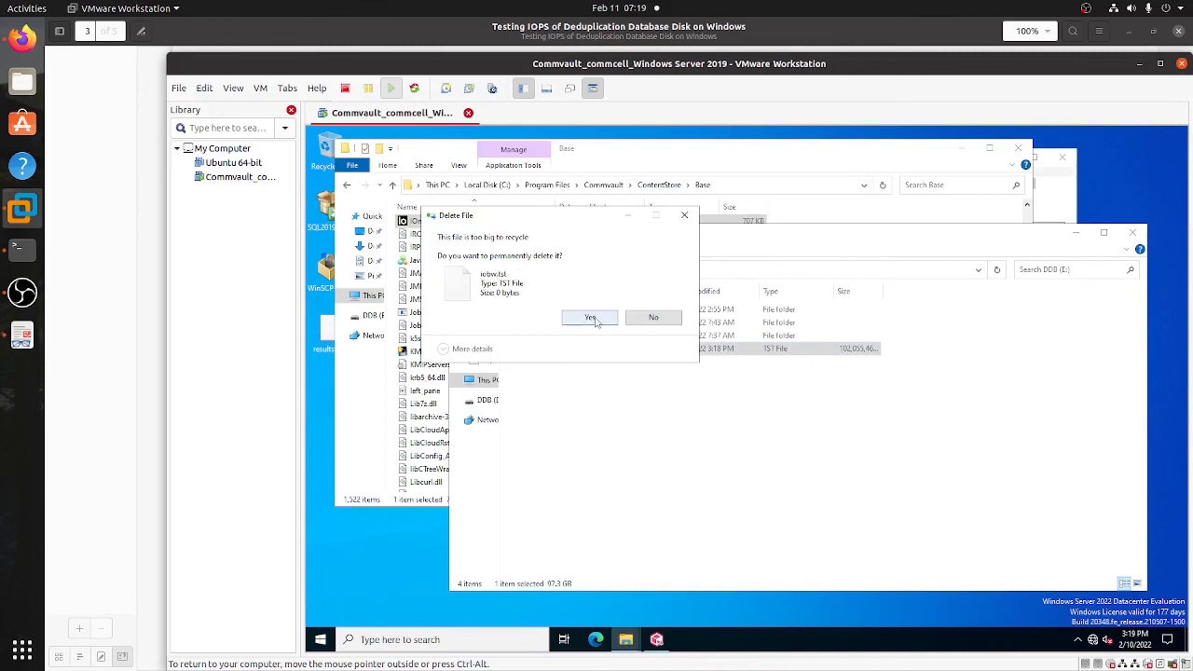
click(597, 323)
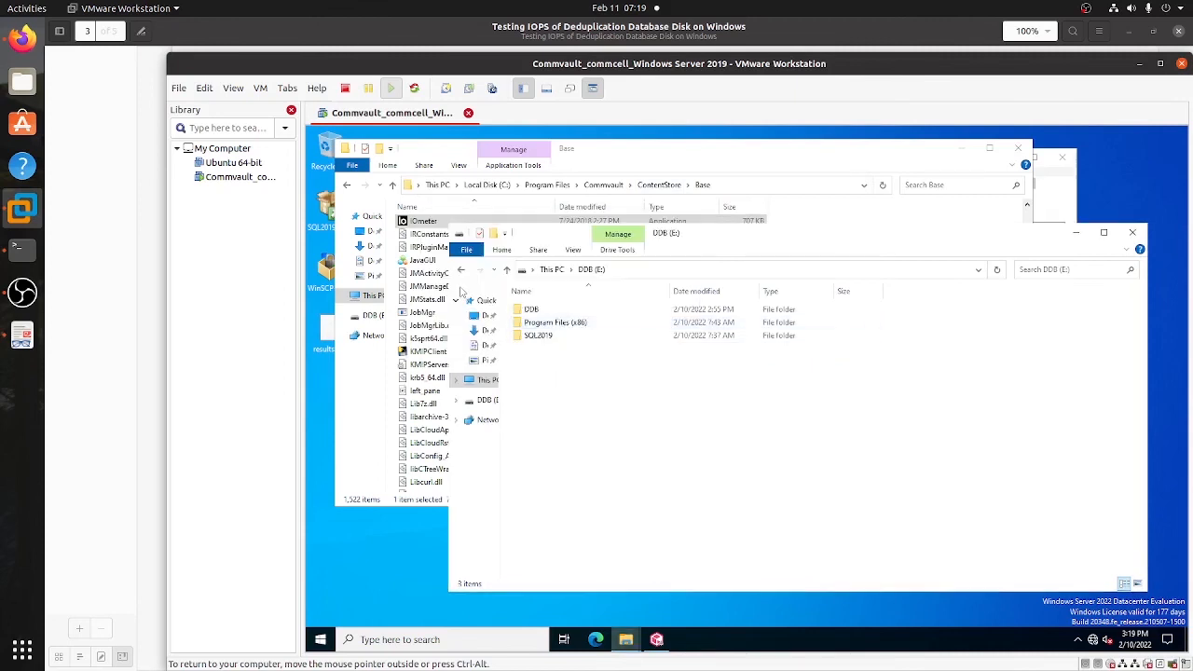
click(461, 271)
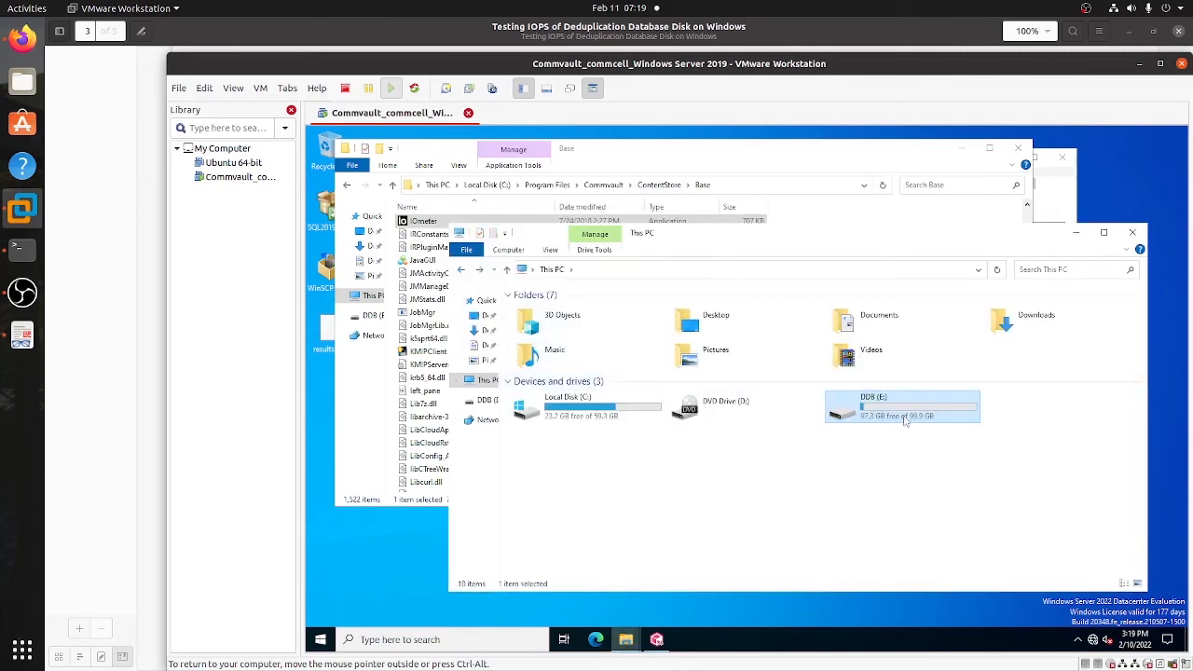
right_click(867, 449)
click(902, 492)
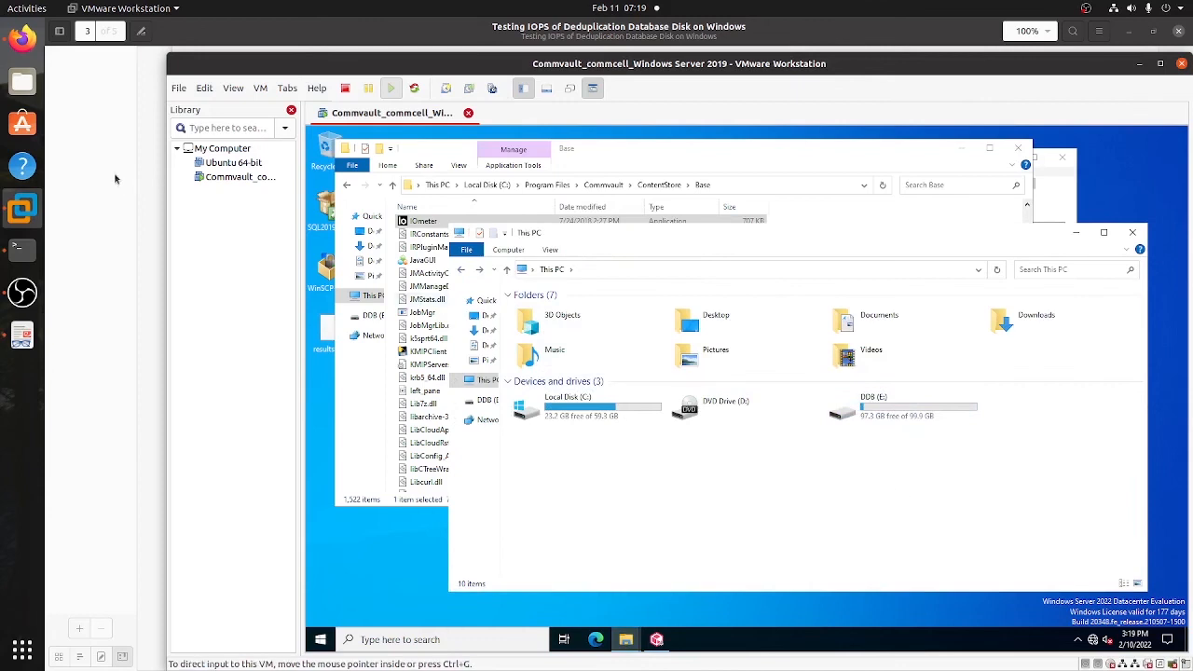
Close the Base folder window in the virtual machine and select the DDB (E:) drive in This PC
click(23, 37)
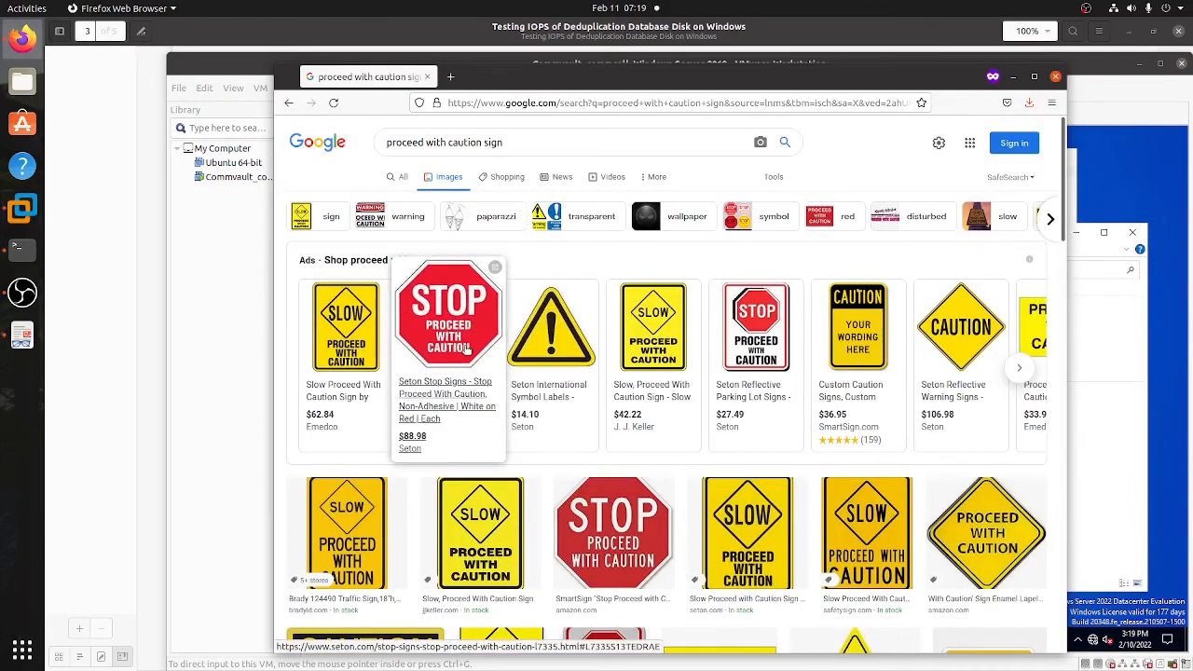
click(213, 325)
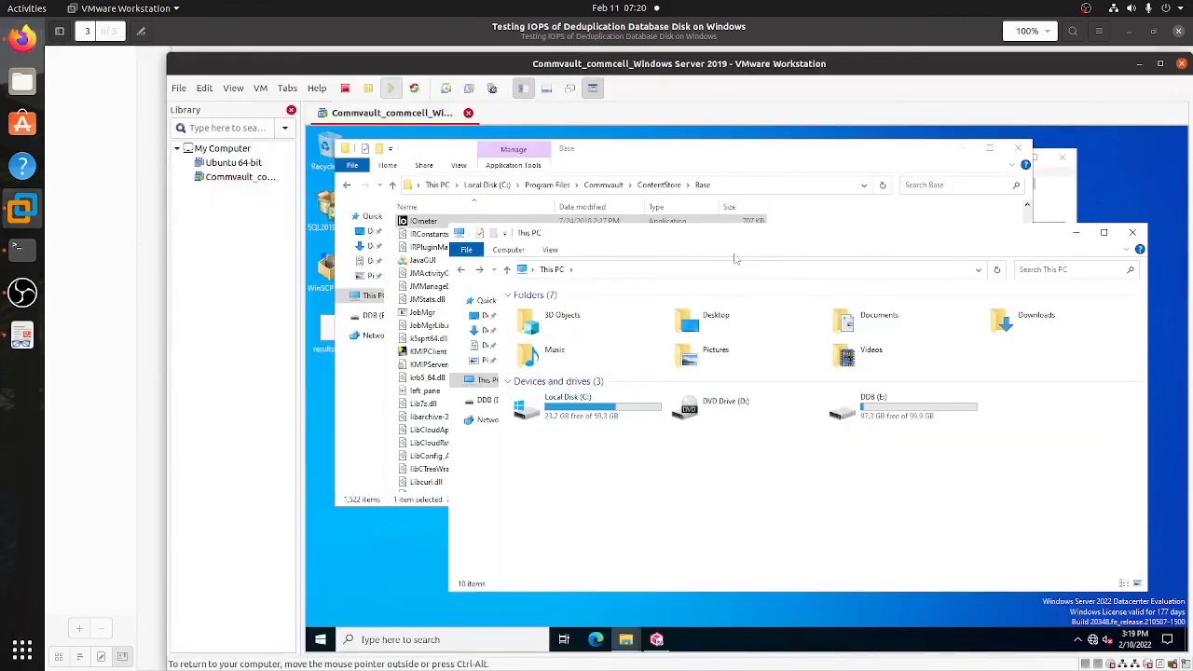
drag(730, 241, 640, 221)
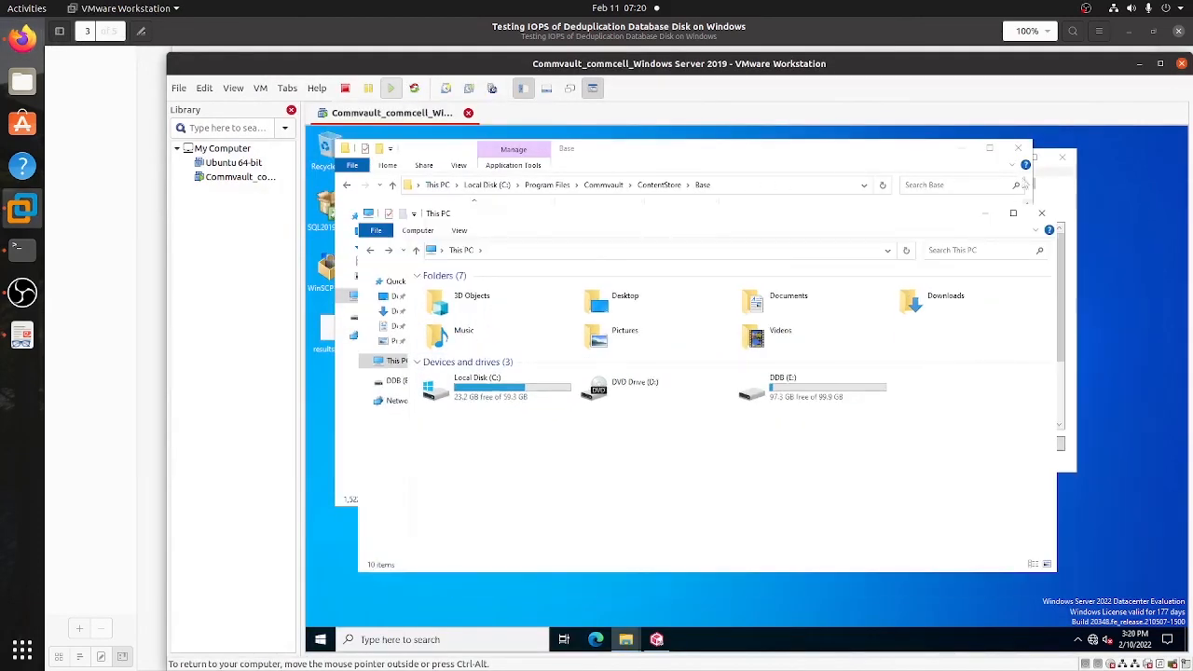
click(841, 160)
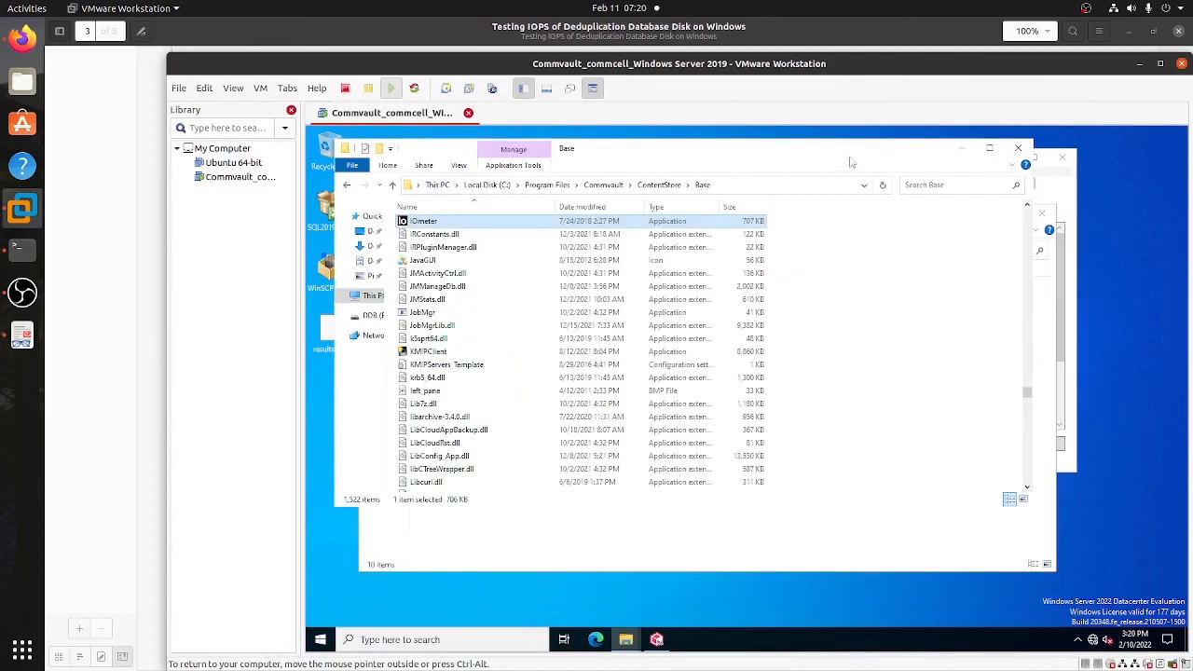
click(1018, 148)
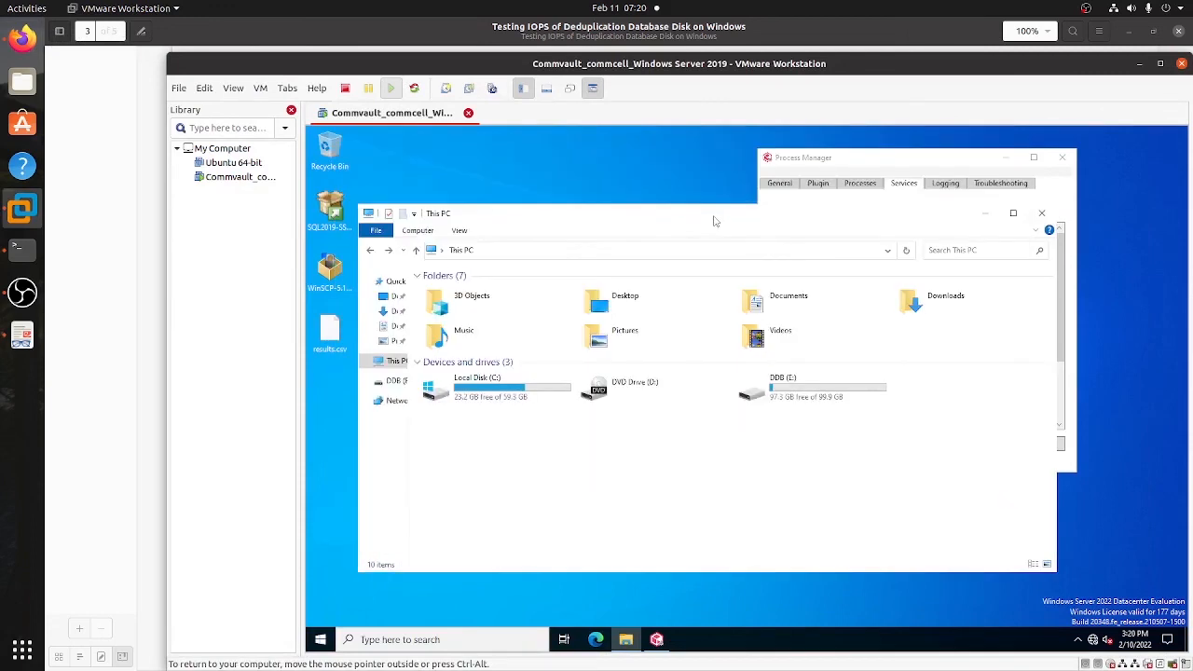
drag(714, 220, 718, 207)
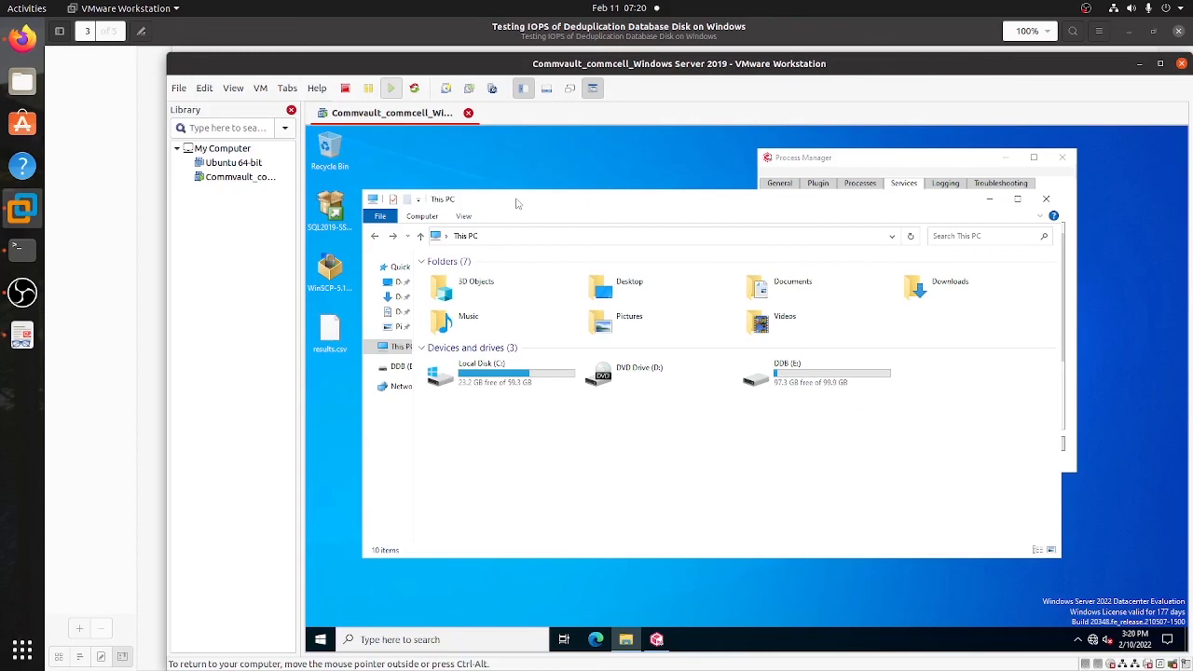
click(786, 389)
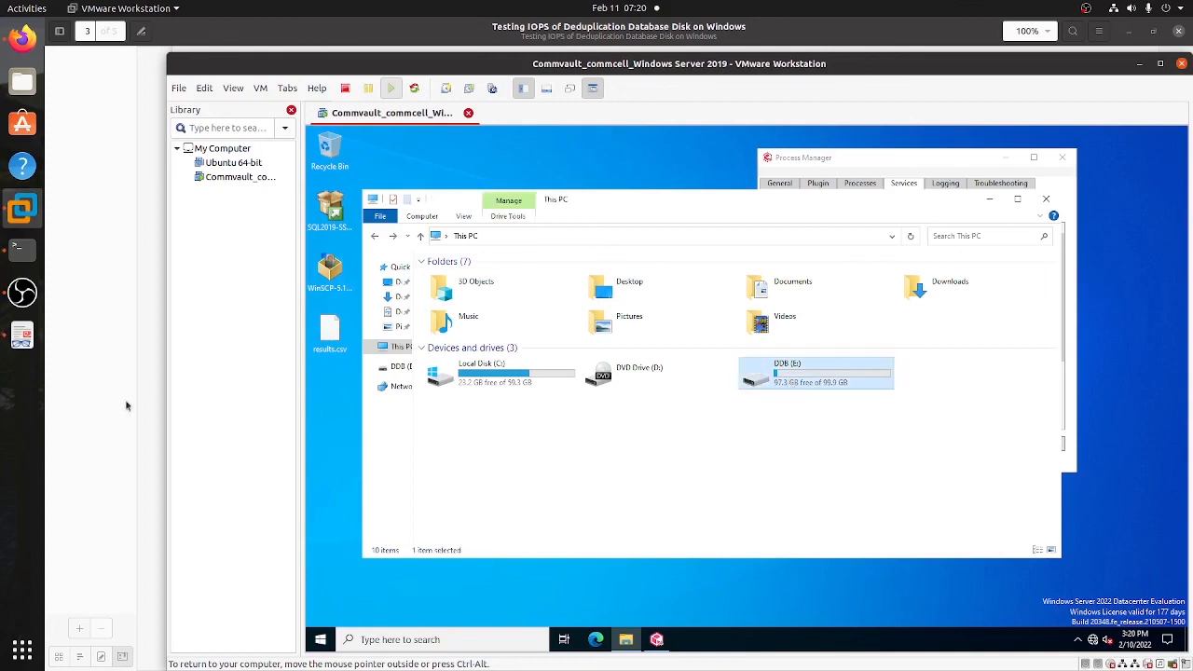
Return to the guide in the Document Viewer and go back to its title, Testing IOPS of Deduplication Database Disk on Windows
click(22, 335)
scroll(554, 351, up, 15)
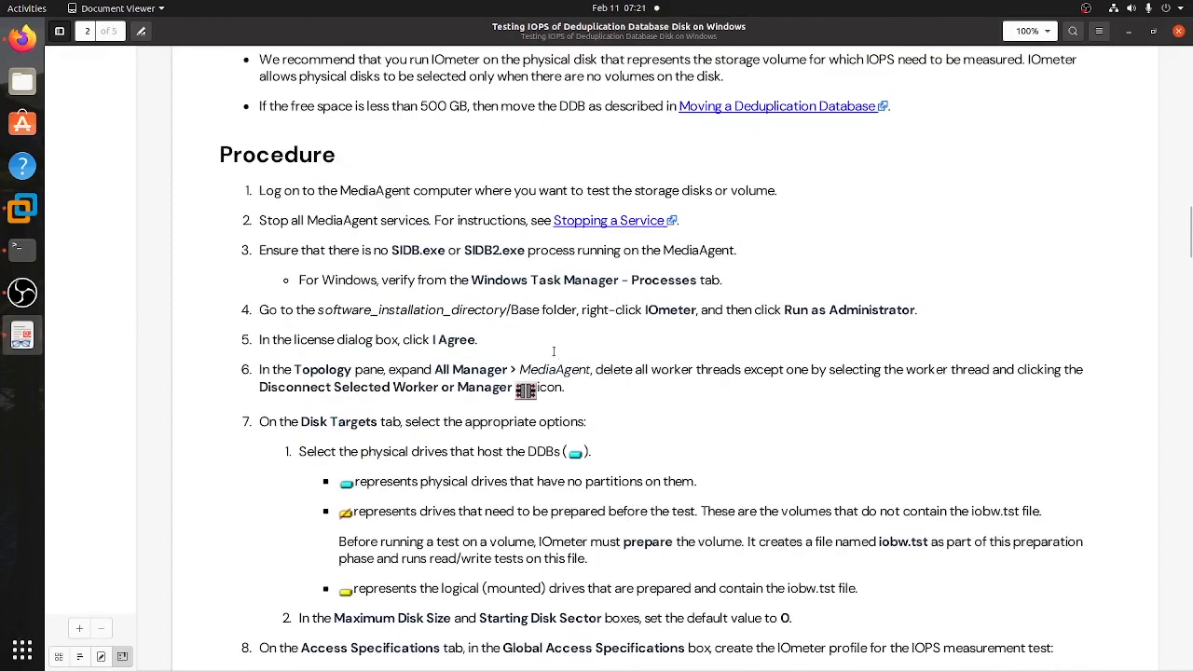
scroll(553, 351, up, 10)
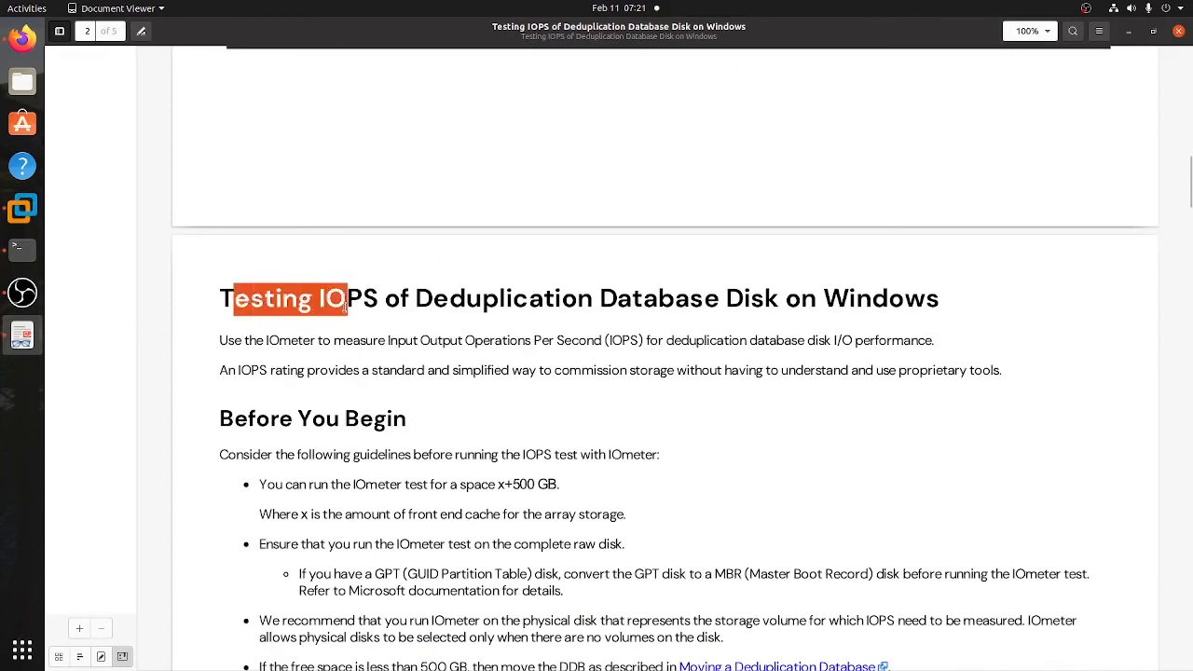